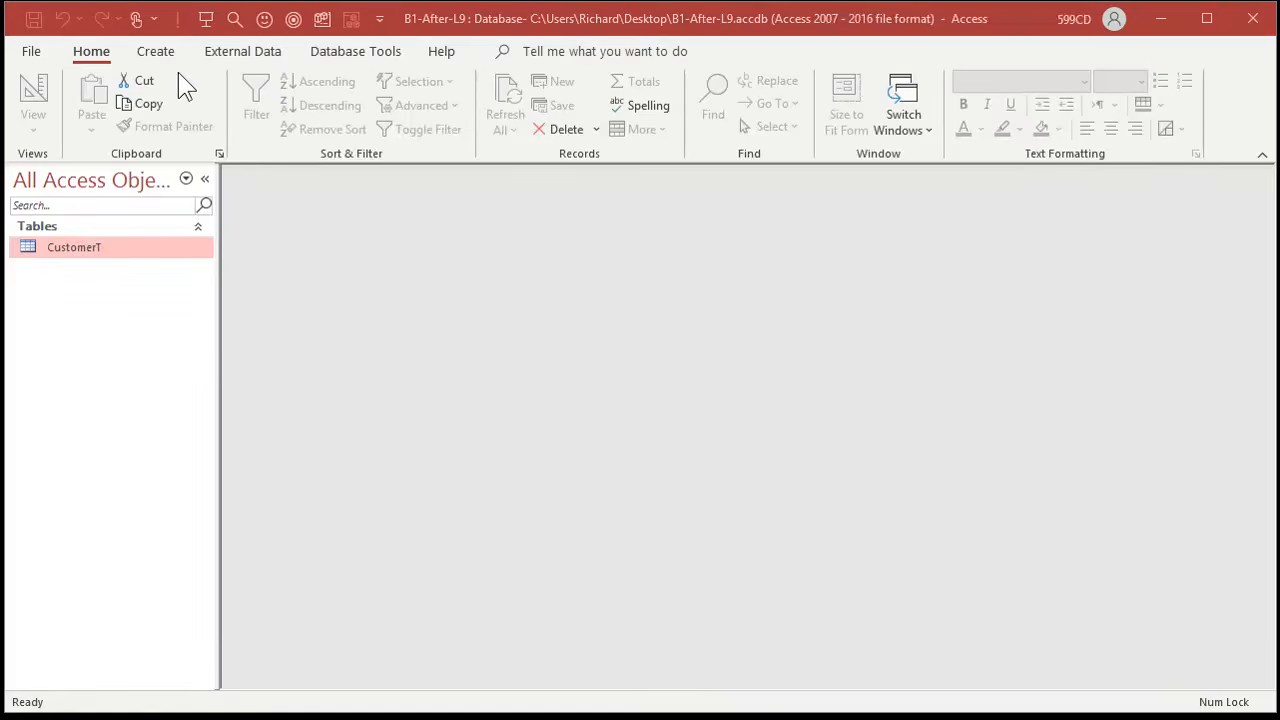
Create a new query in Design view, add the CustomerT table to it, and close the table picker.
click(157, 53)
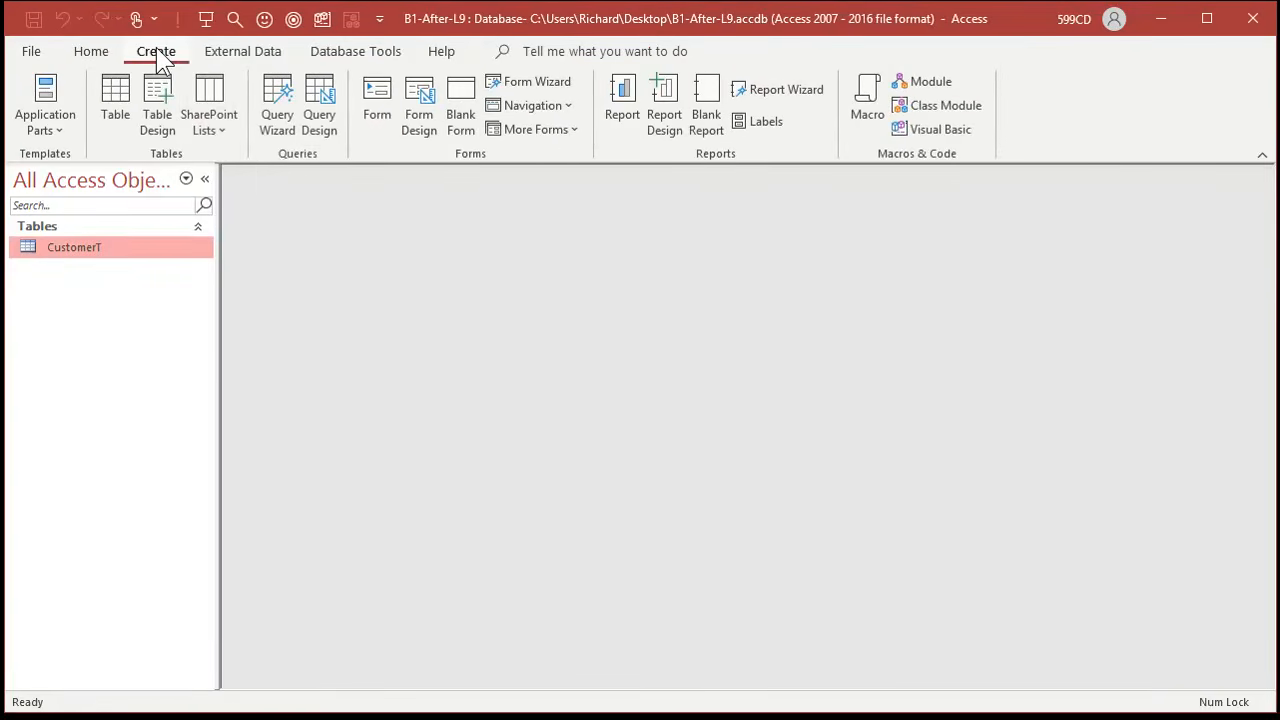
click(325, 140)
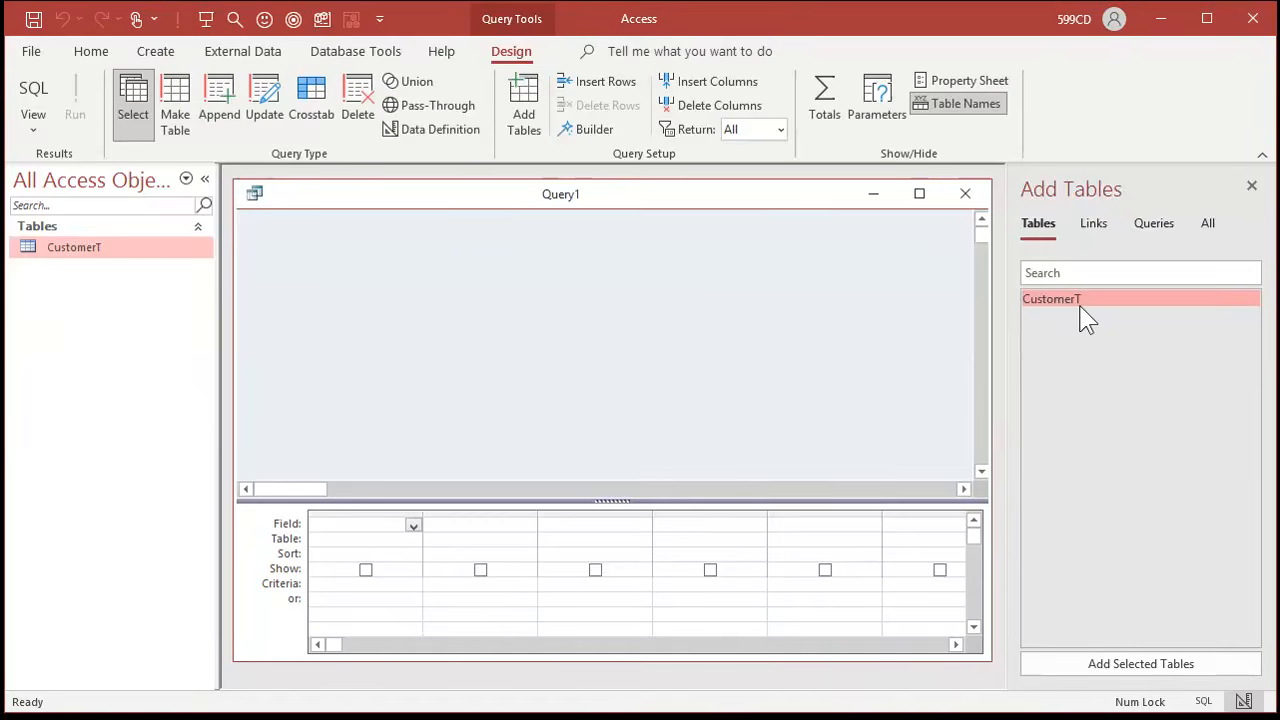
click(1172, 232)
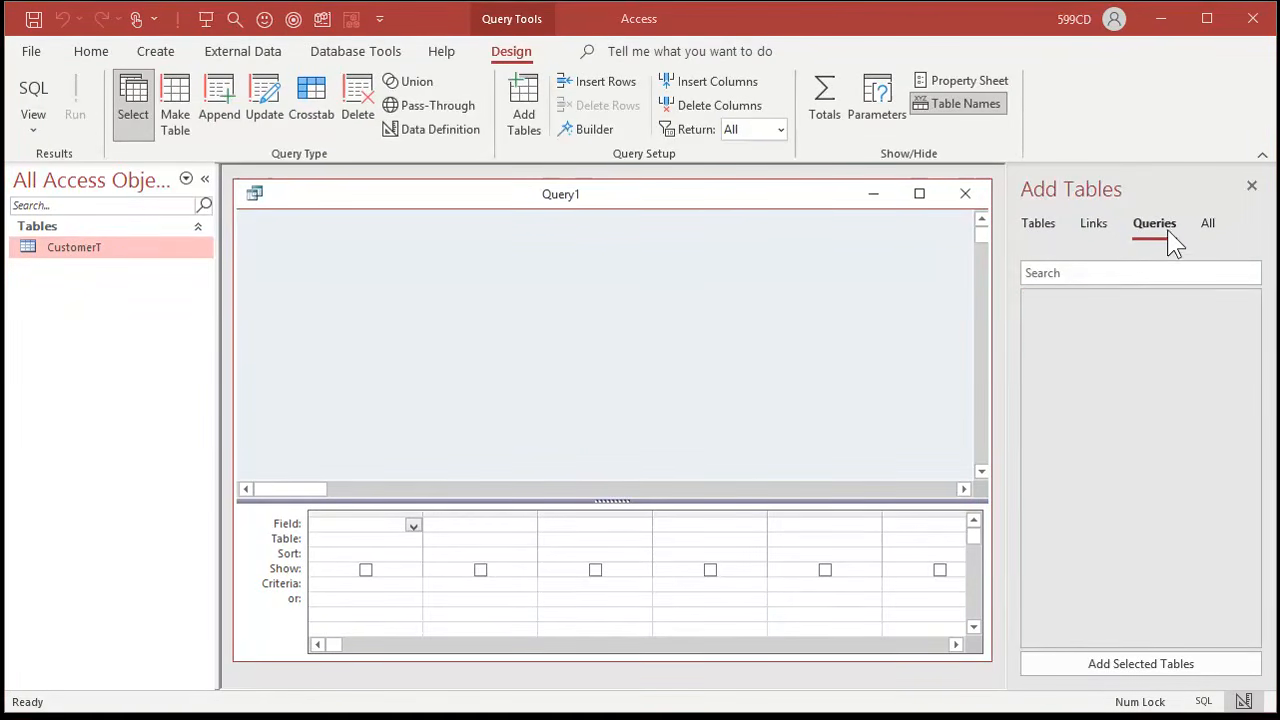
click(1095, 236)
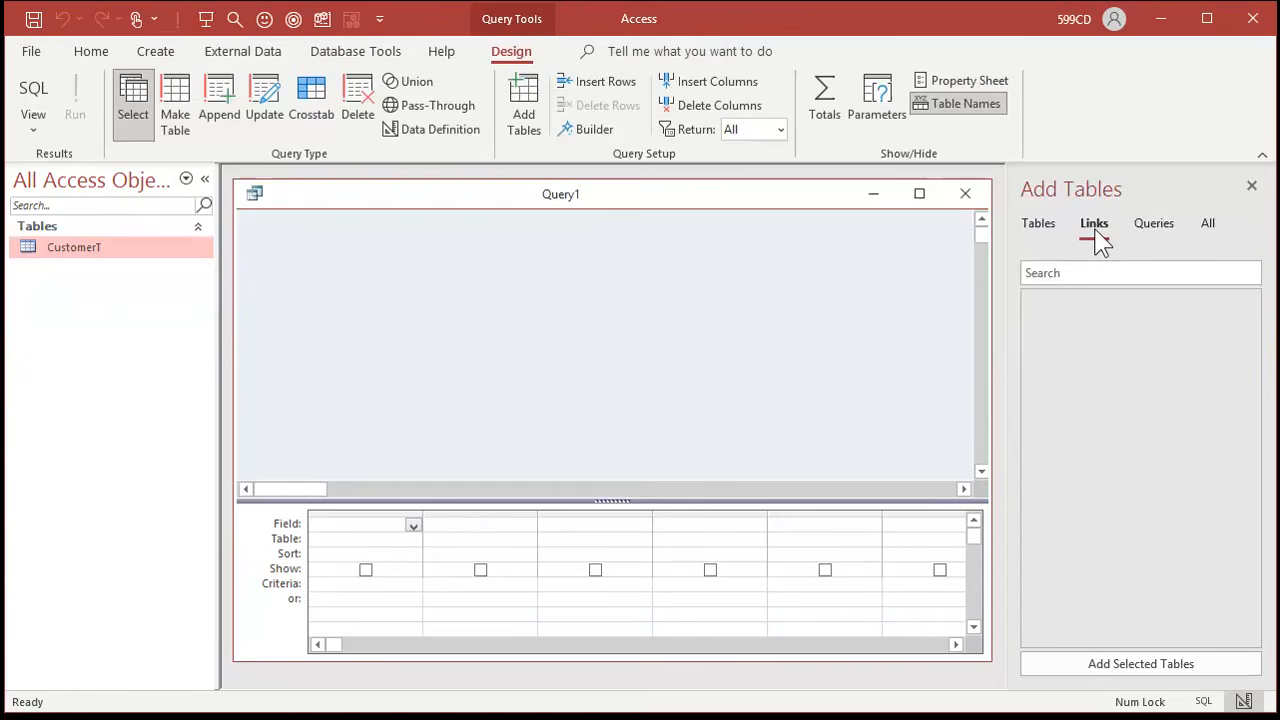
click(1035, 227)
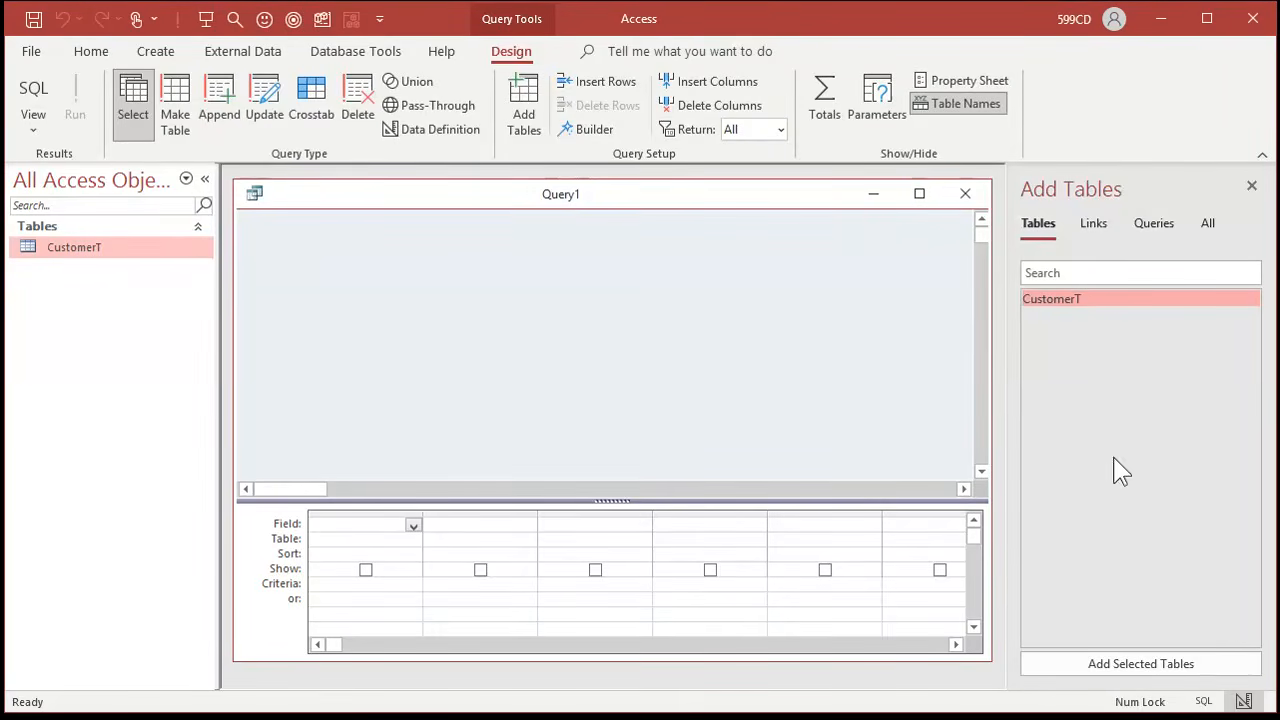
click(1145, 677)
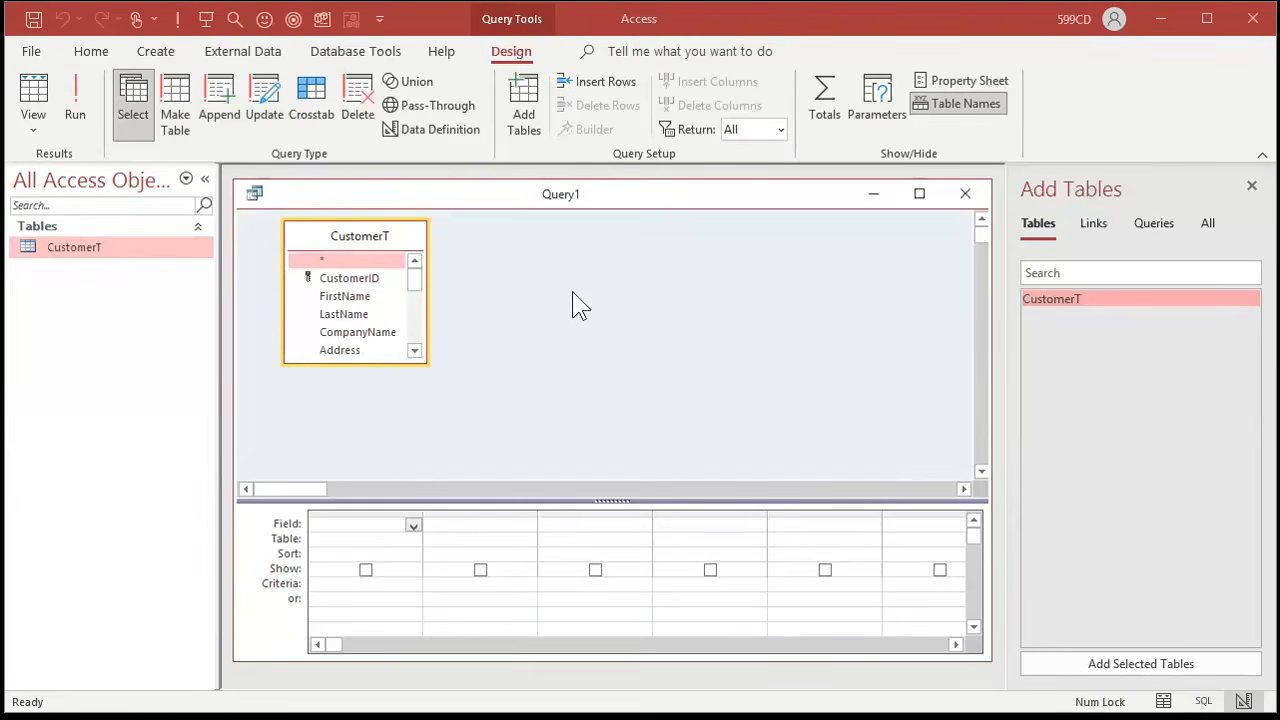
click(1251, 187)
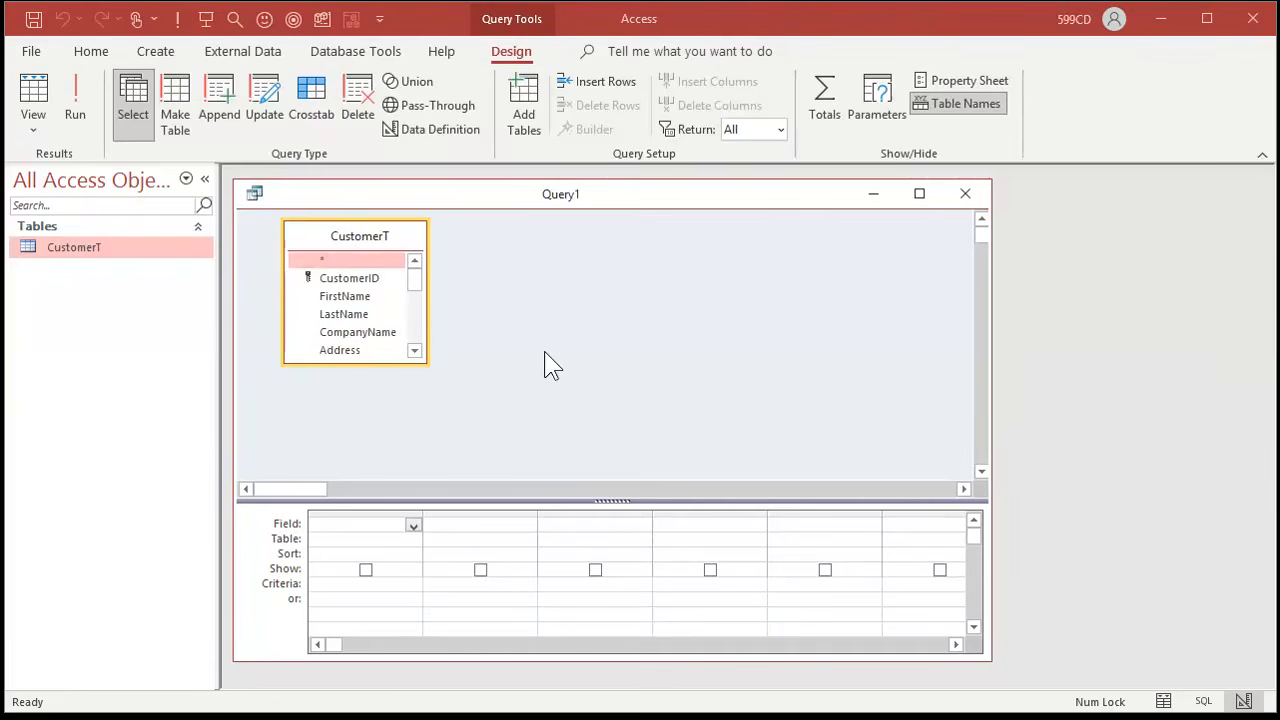
Enlarge the CustomerT field list in both width and height so more of its fields are shown.
click(350, 297)
click(350, 314)
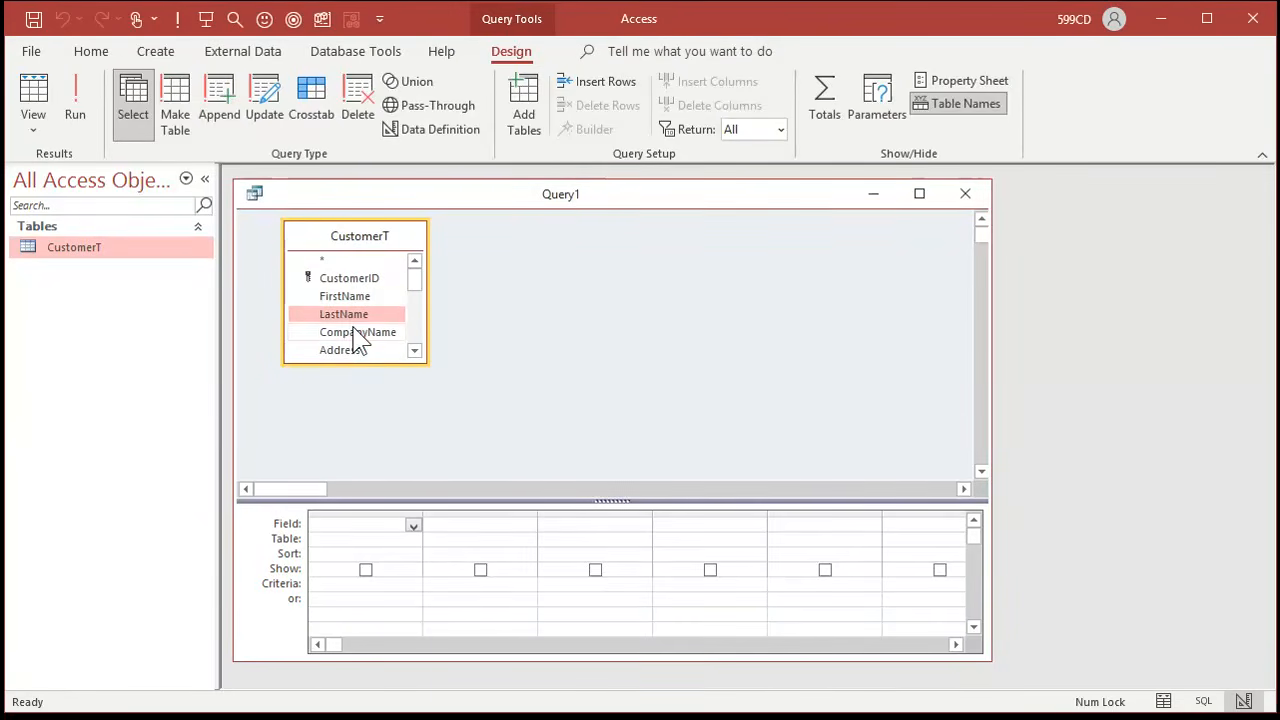
click(355, 332)
drag(426, 362, 530, 457)
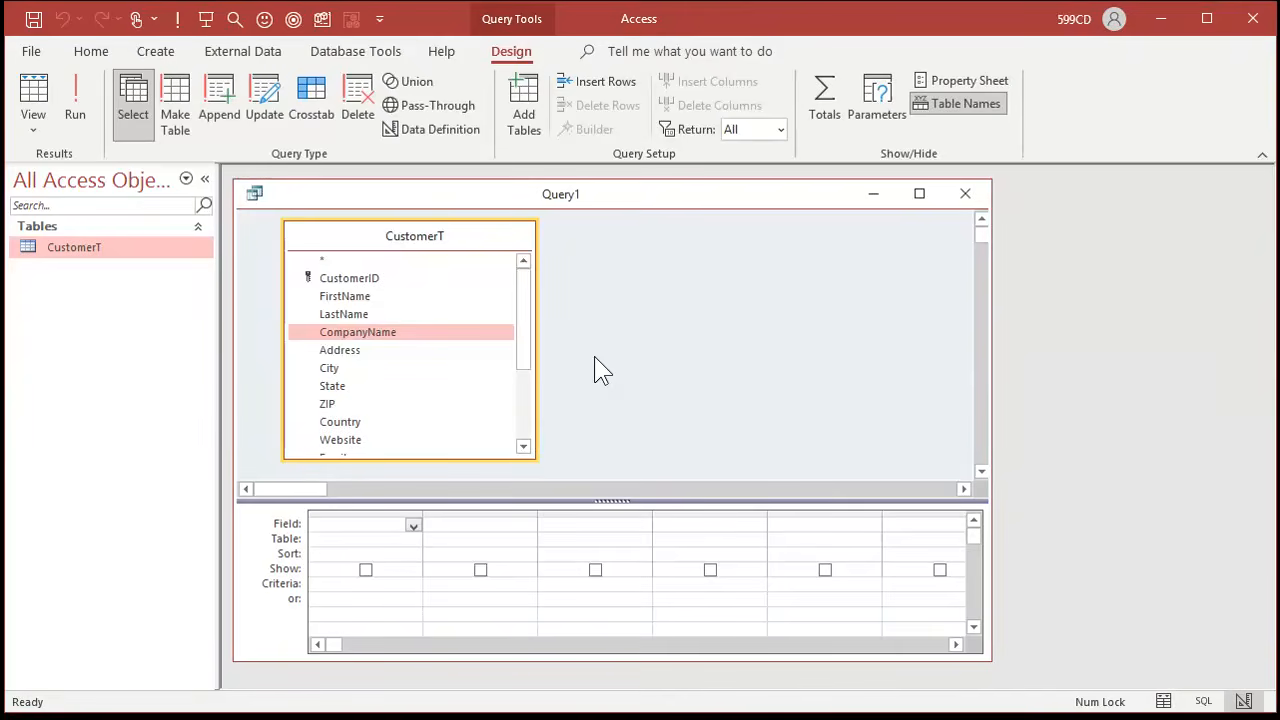
Add the FirstName and LastName fields as the first two query columns and run the query, returning to its design.
click(350, 297)
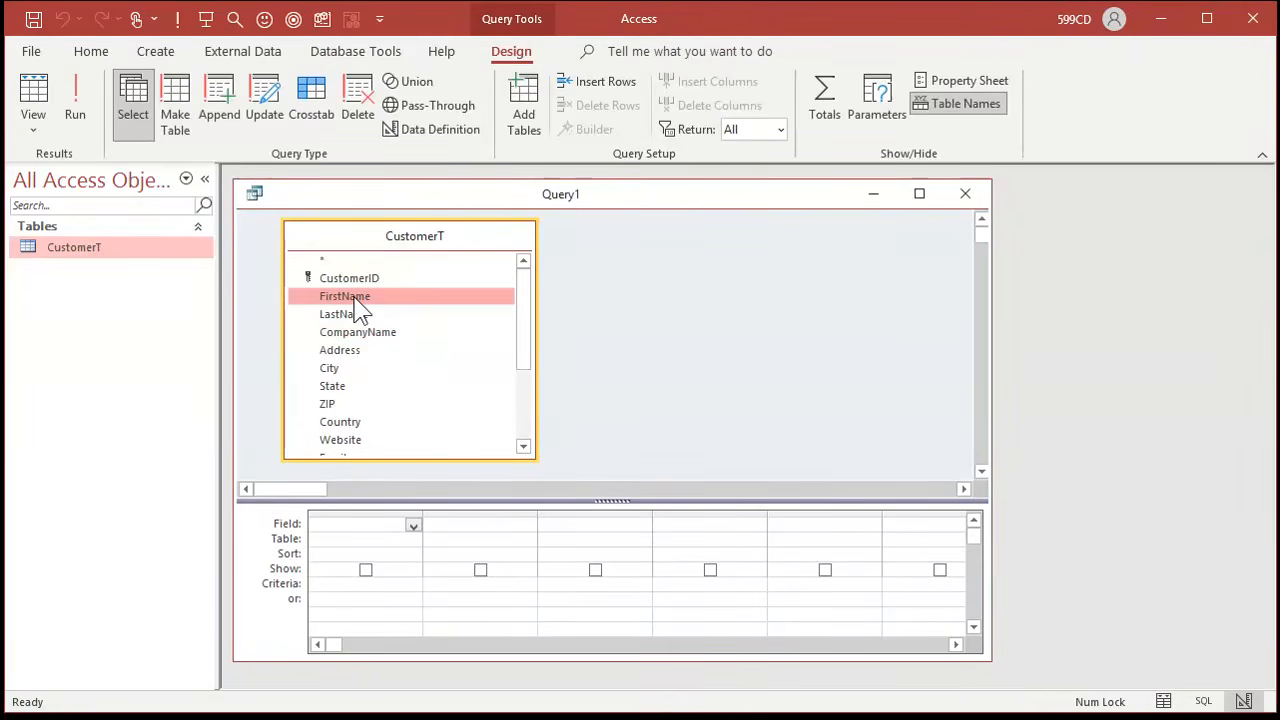
drag(354, 304, 371, 531)
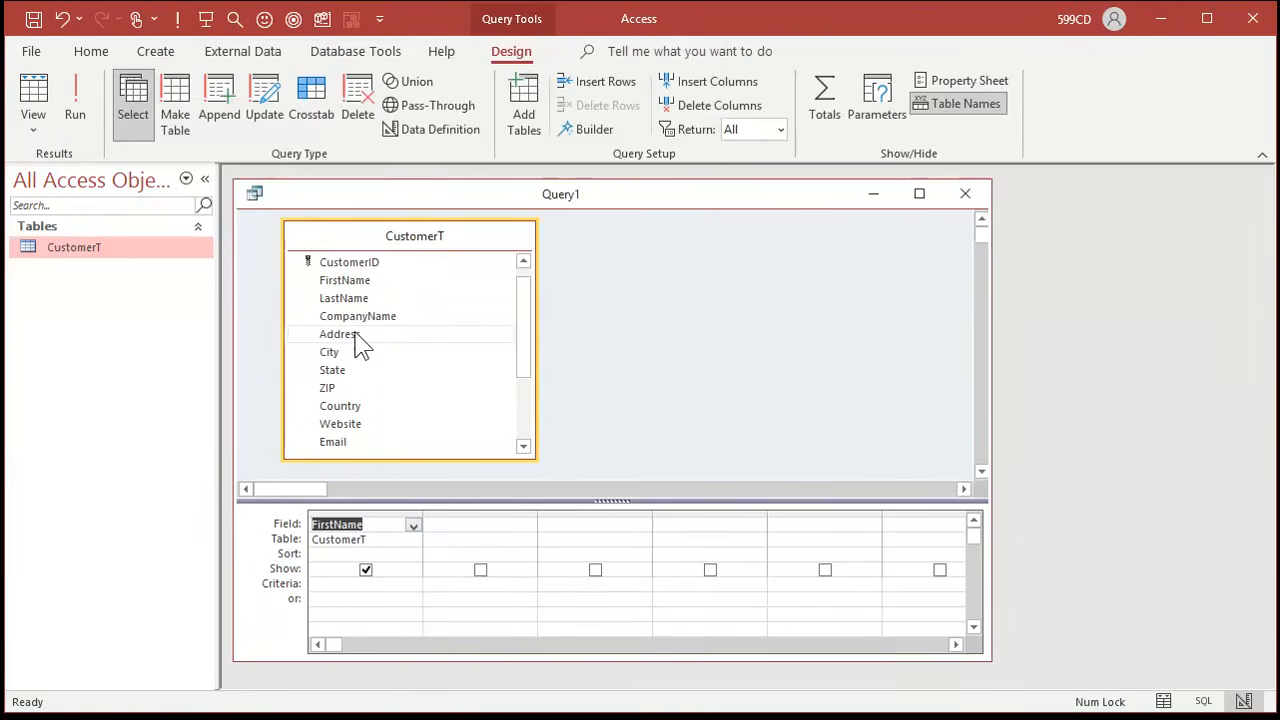
click(347, 300)
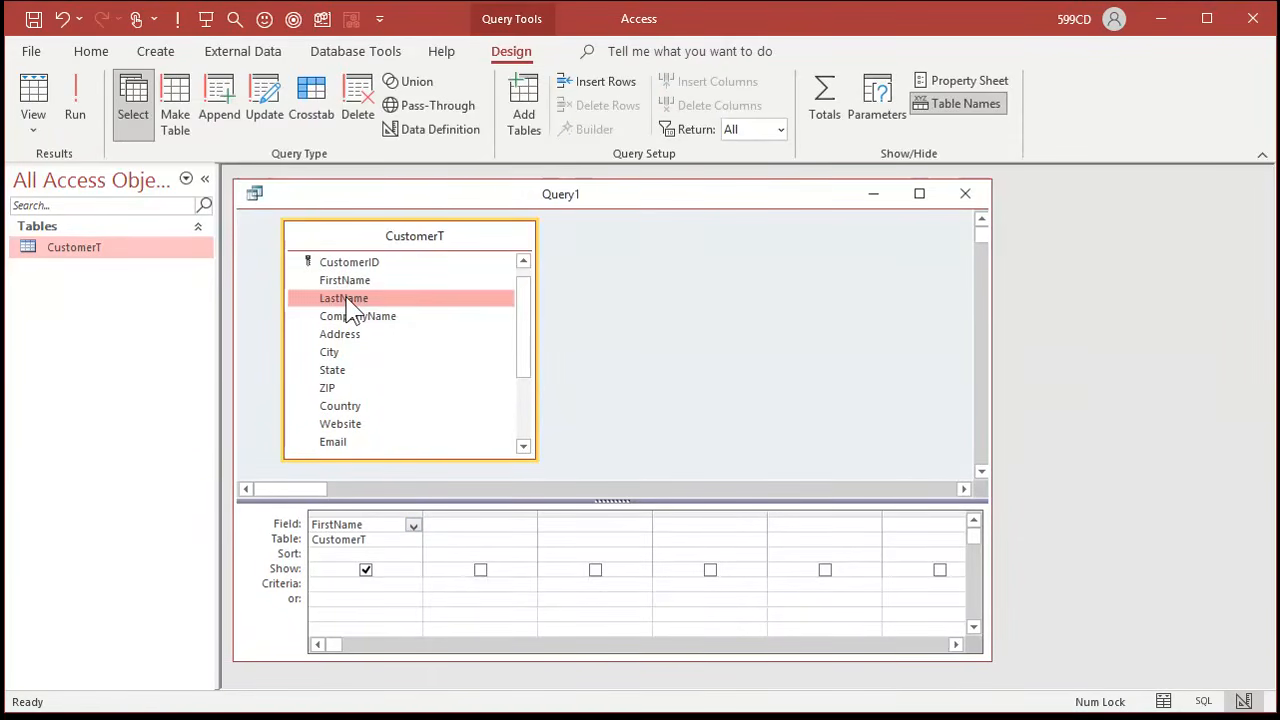
drag(350, 310, 480, 537)
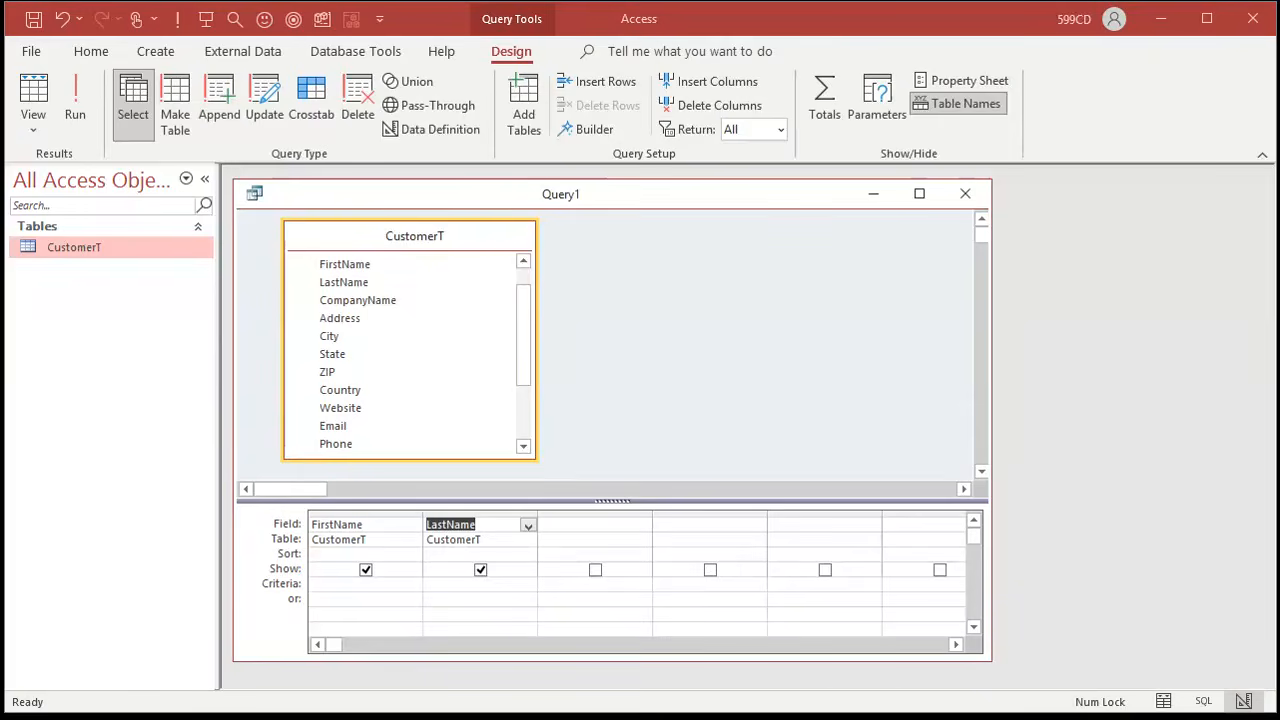
click(636, 350)
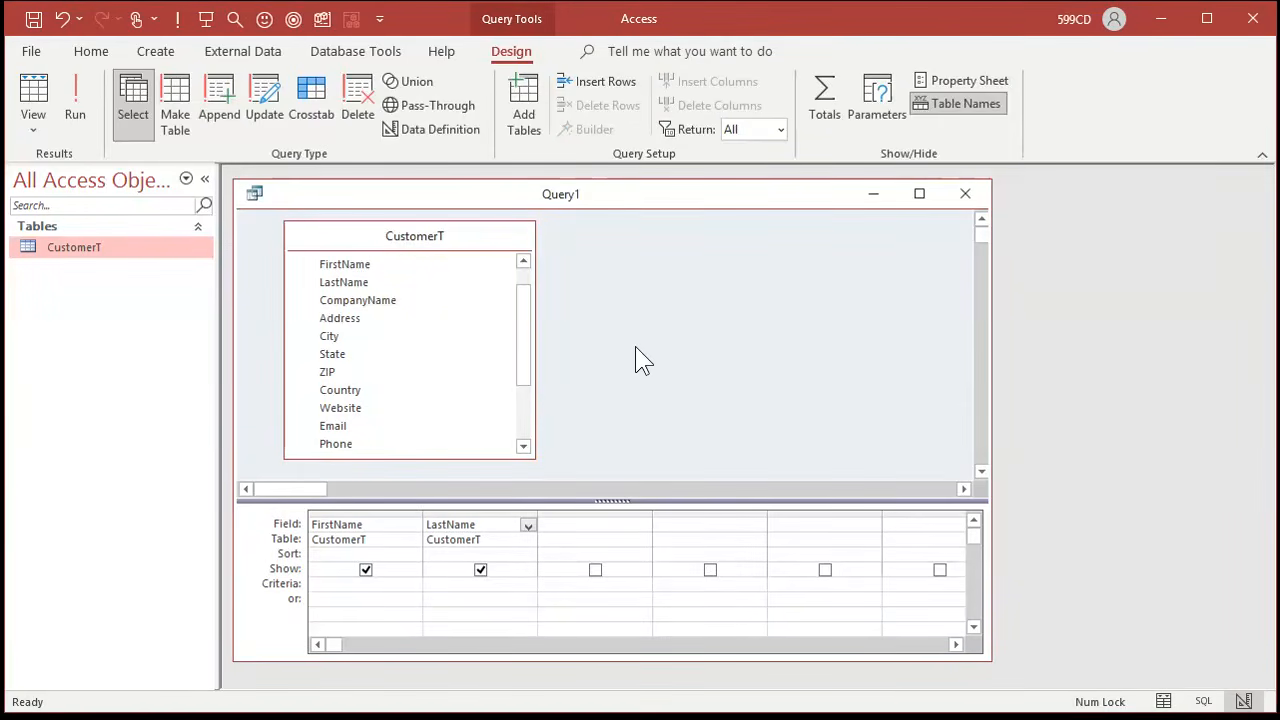
click(73, 117)
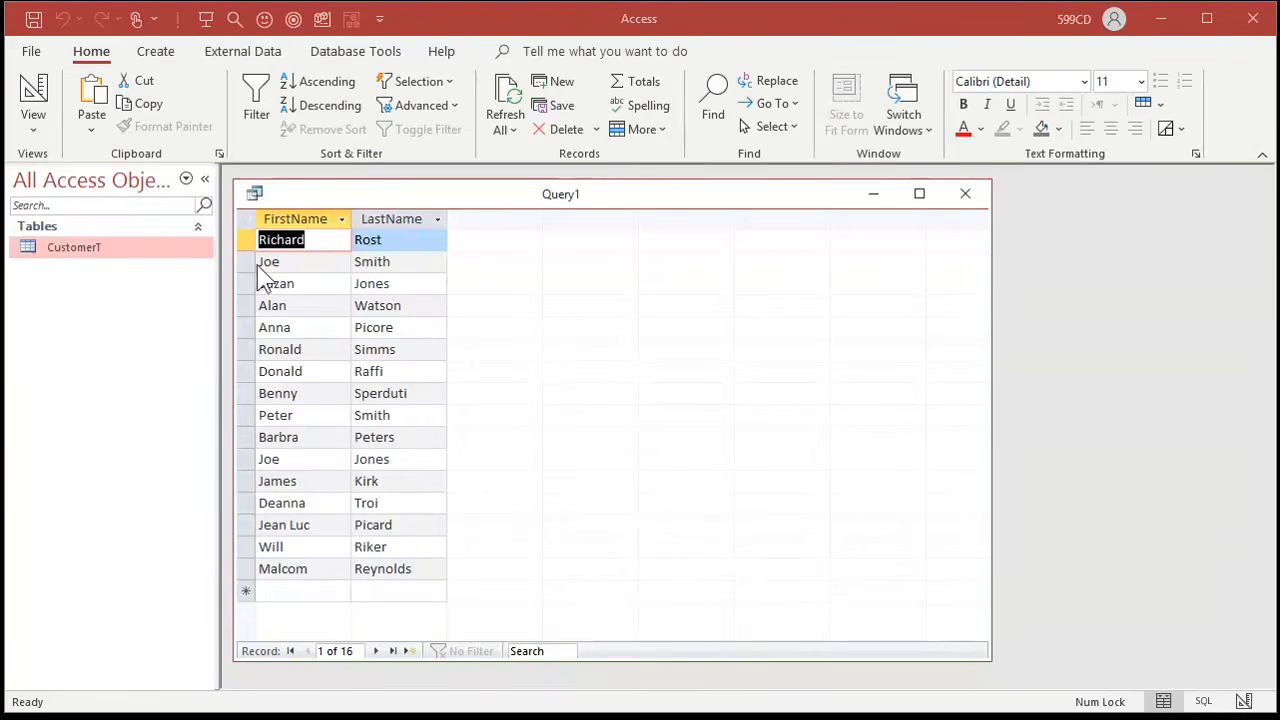
click(35, 100)
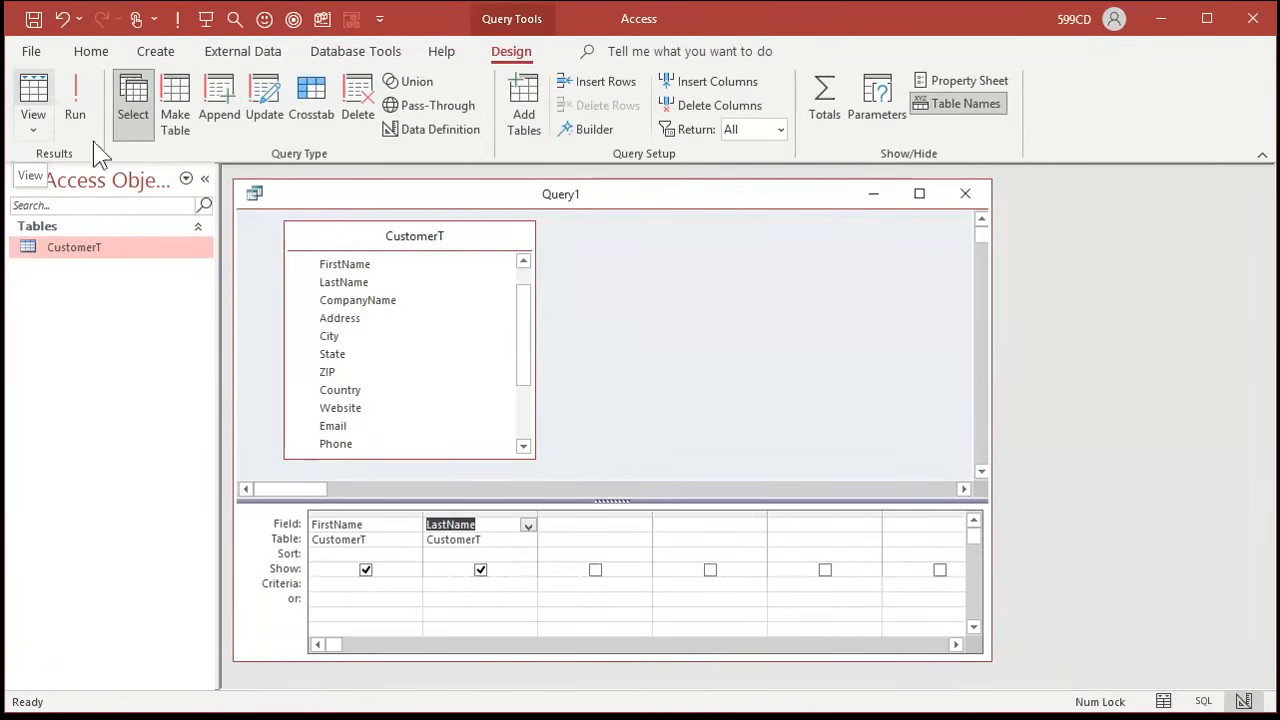
Add the Phone field as the third query column and run the query, returning to its design.
click(617, 314)
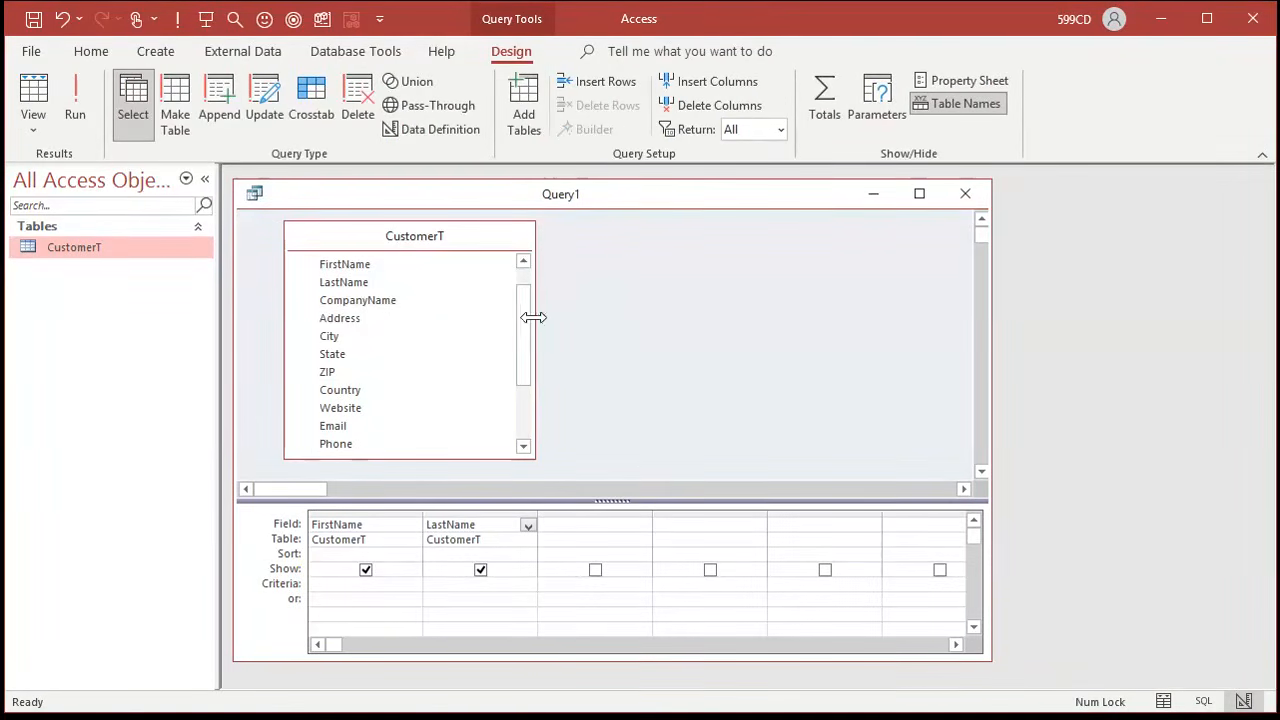
drag(529, 318, 529, 392)
click(366, 340)
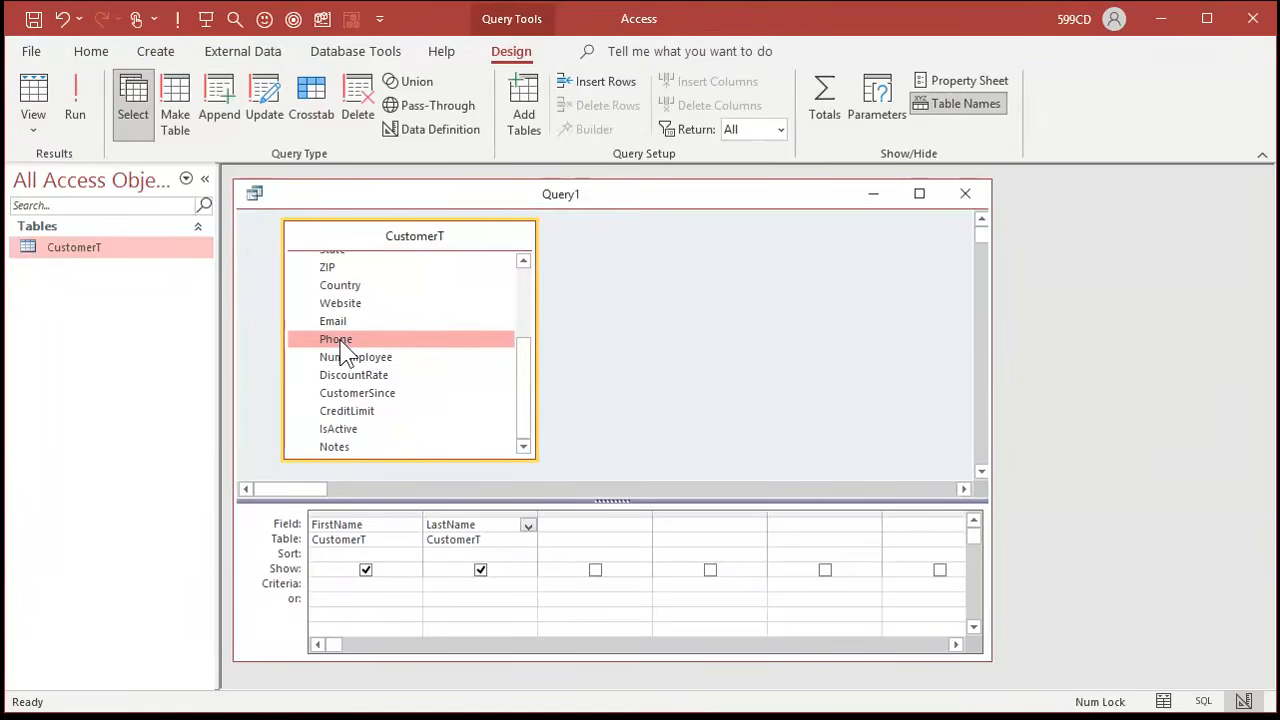
drag(360, 347, 591, 525)
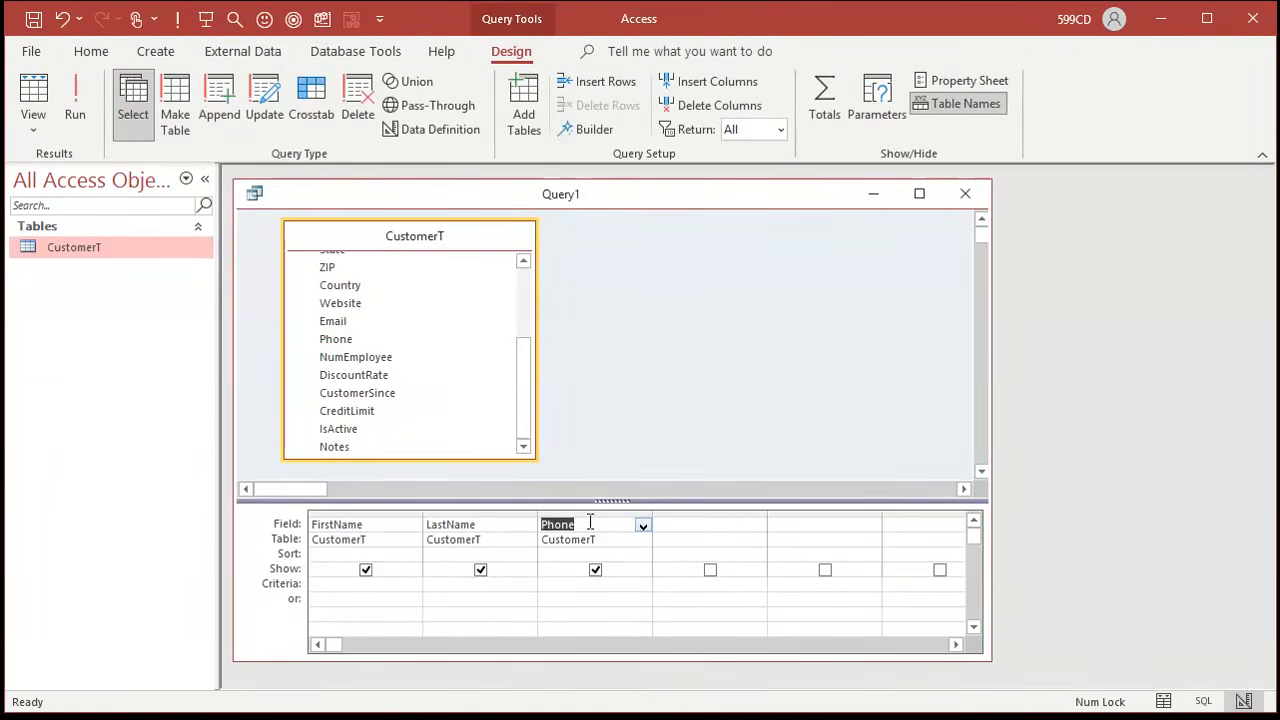
click(80, 85)
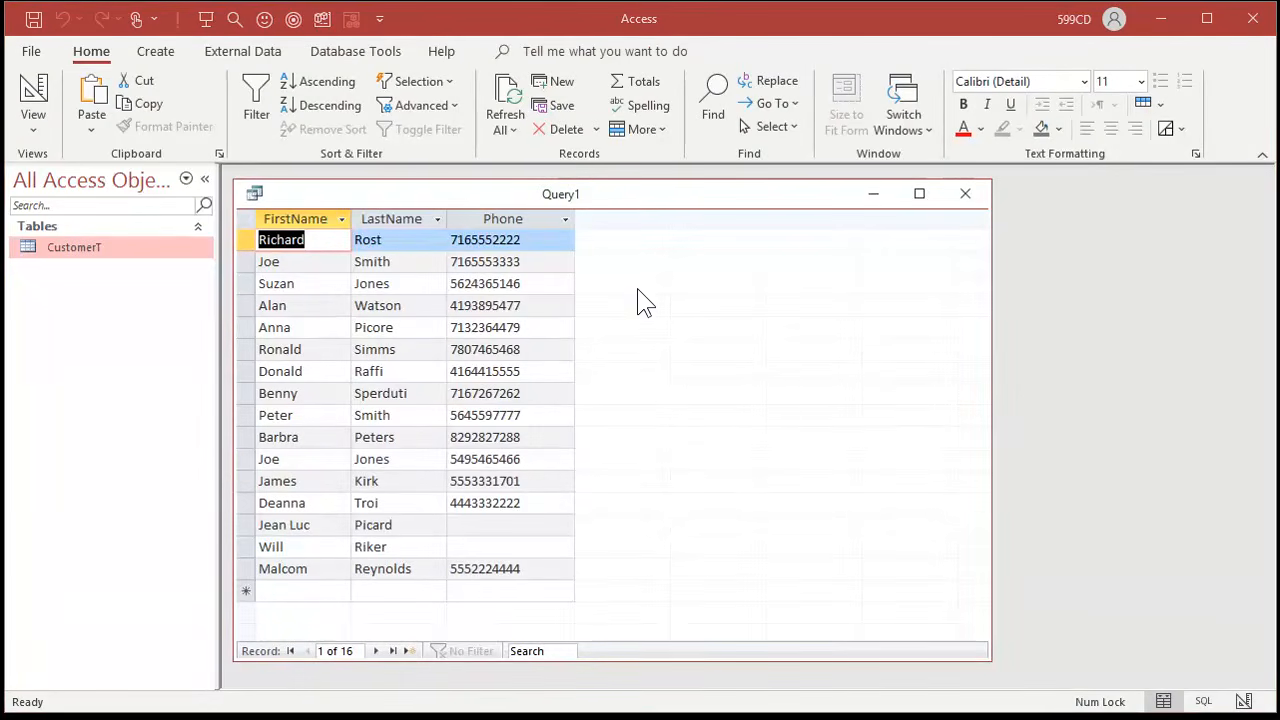
click(33, 95)
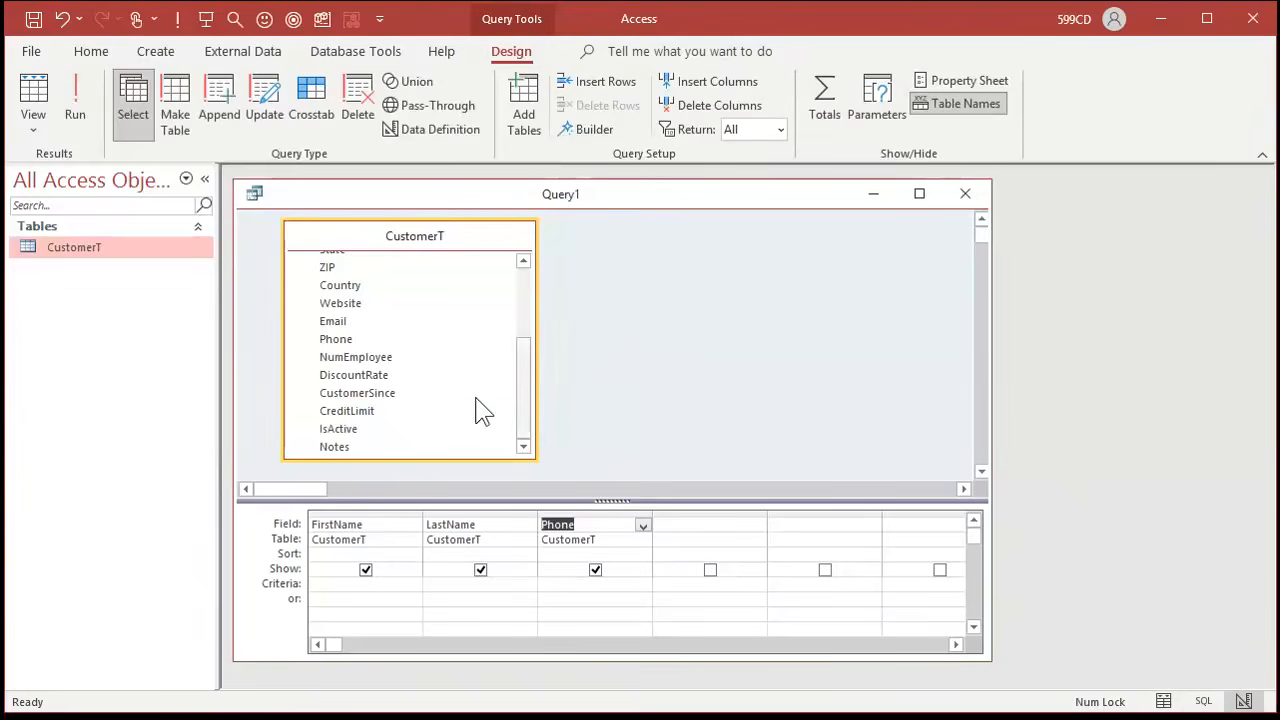
Run the query with CreditLimit added as the fourth column, and delete that column from the design grid.
double_click(380, 413)
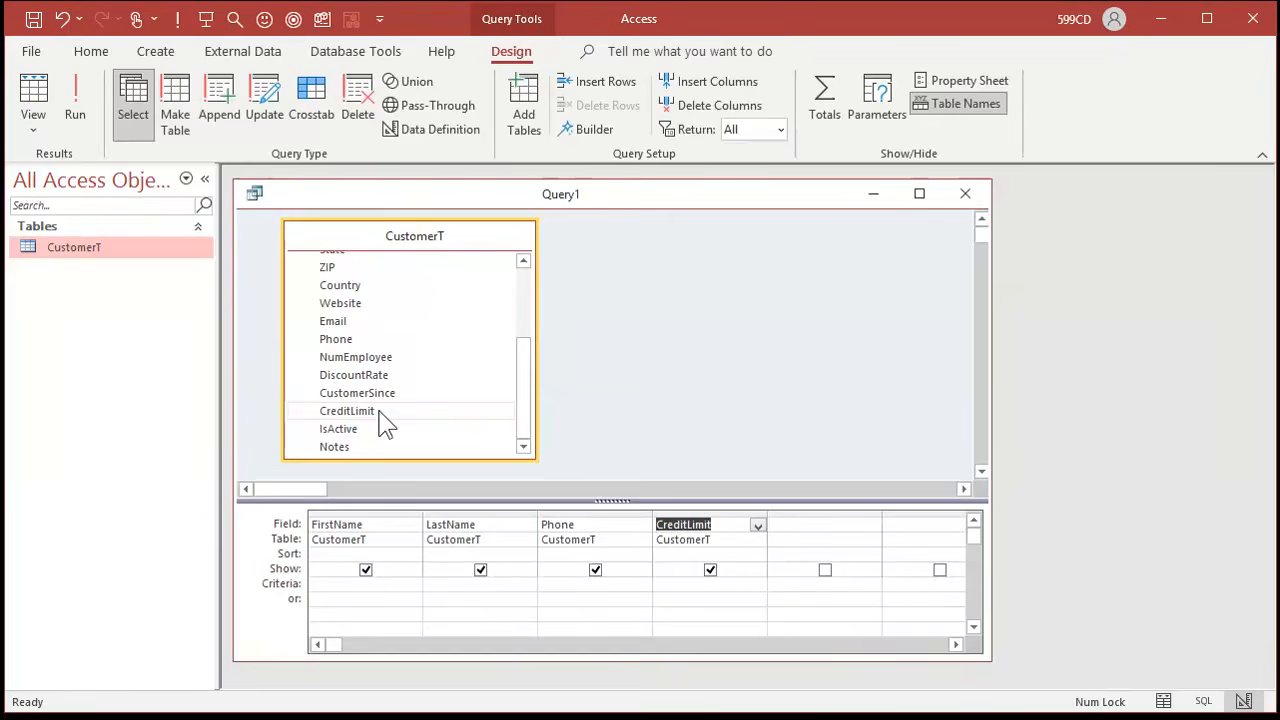
click(70, 90)
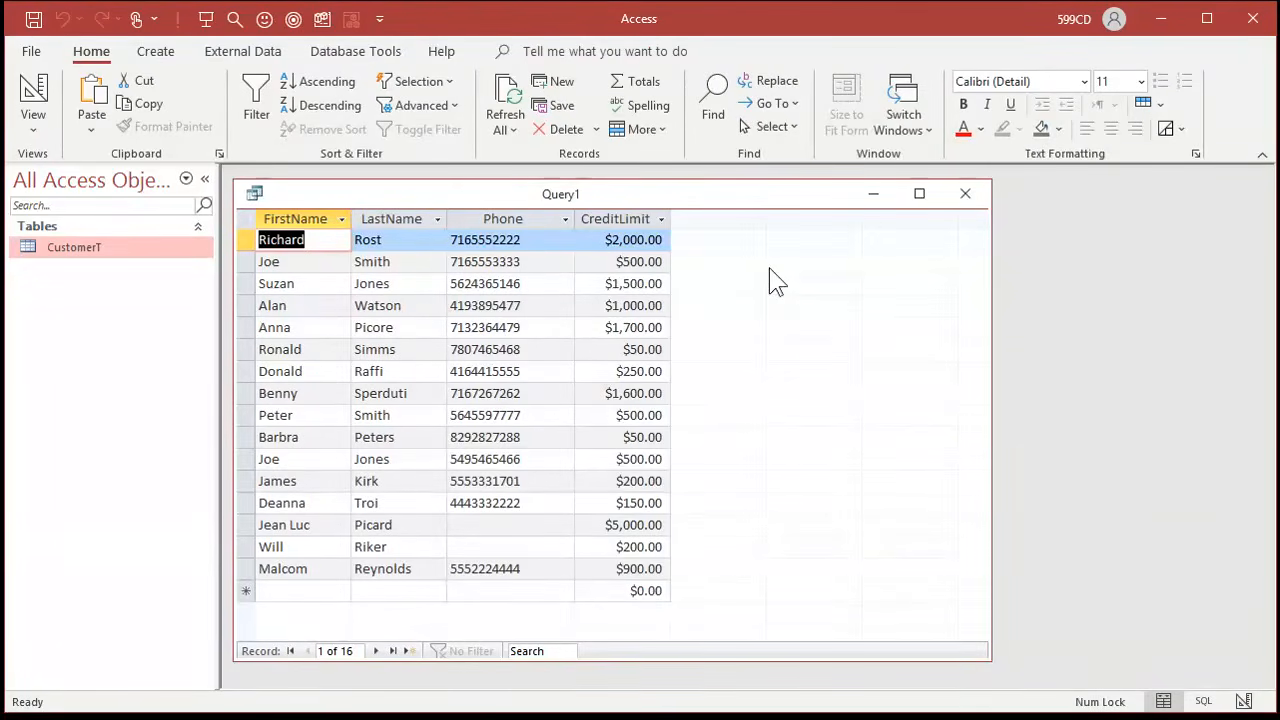
click(40, 95)
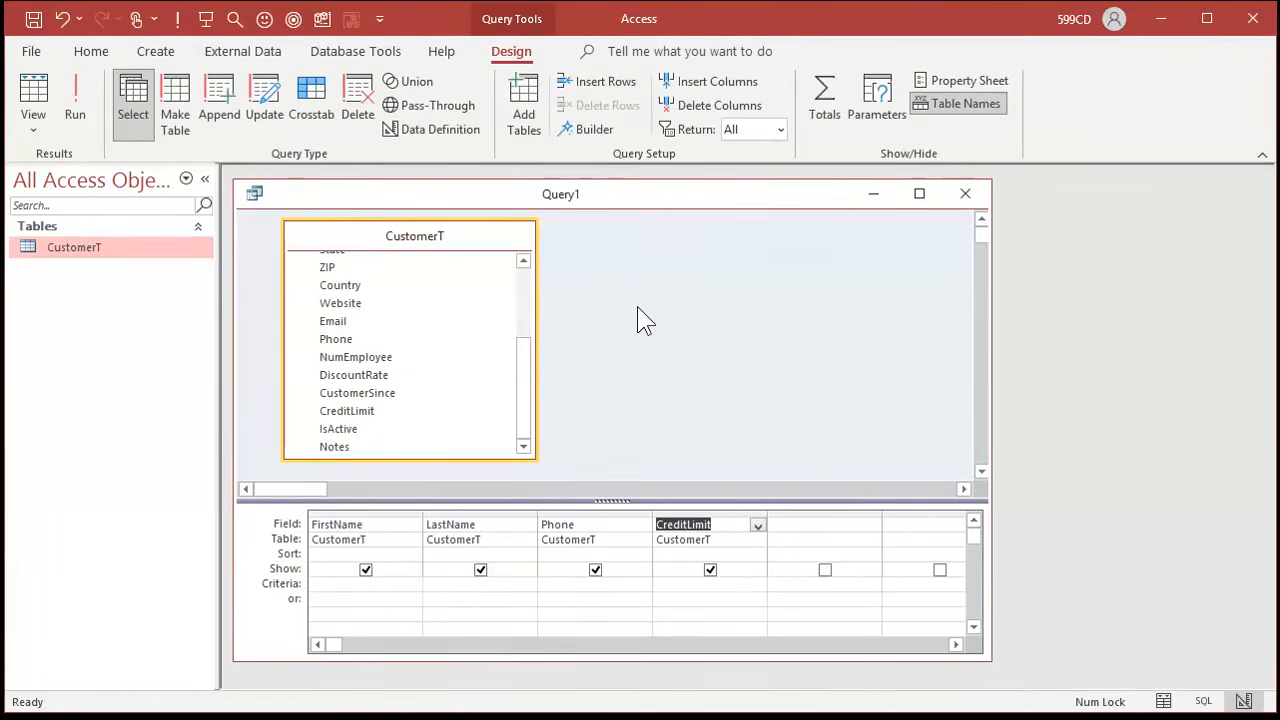
click(725, 513)
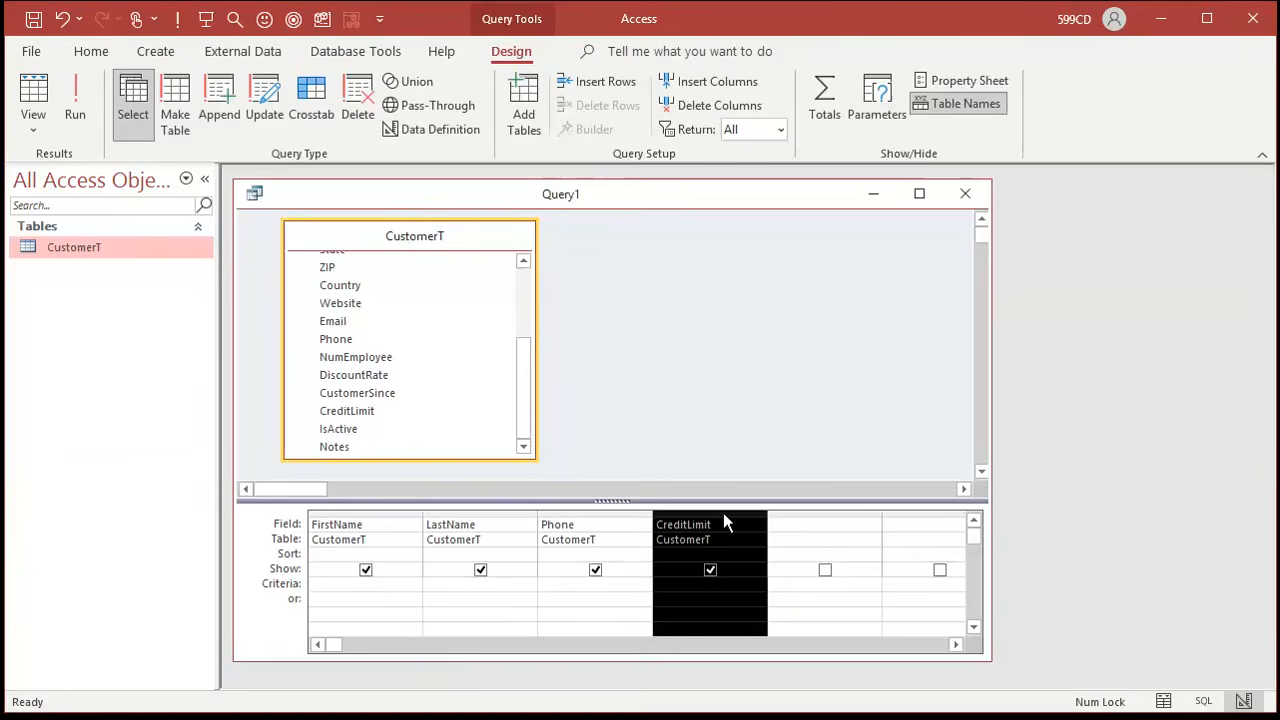
key(Delete)
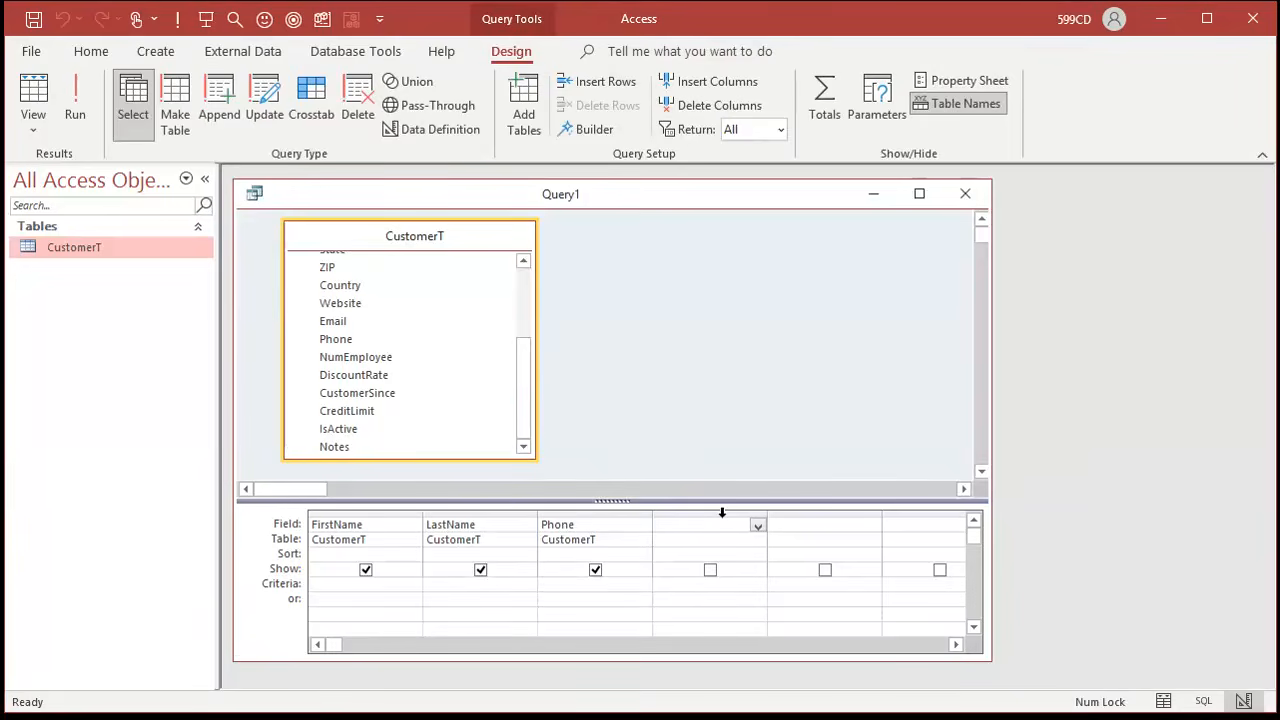
Add the NumEmployee field as the fourth query column, and delete that column from the design grid.
double_click(366, 360)
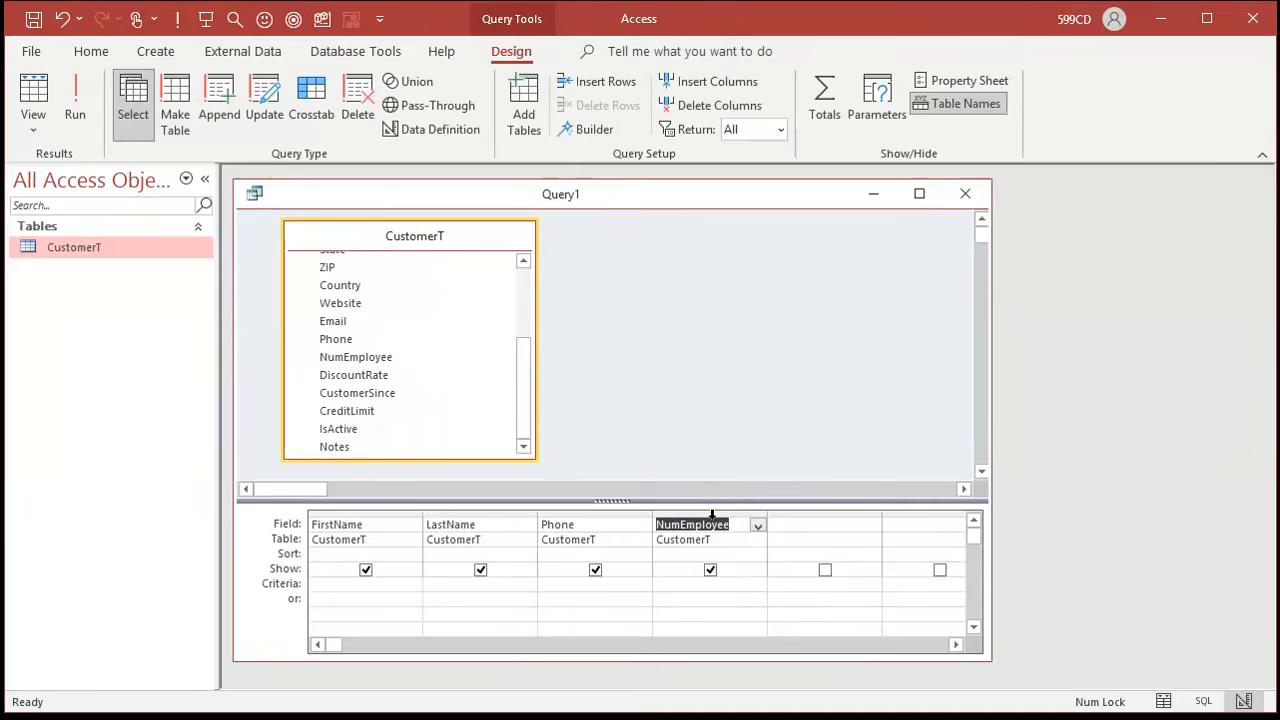
mouse_move(707, 505)
mouse_down()
mouse_move(707, 464)
mouse_move(711, 501)
mouse_up()
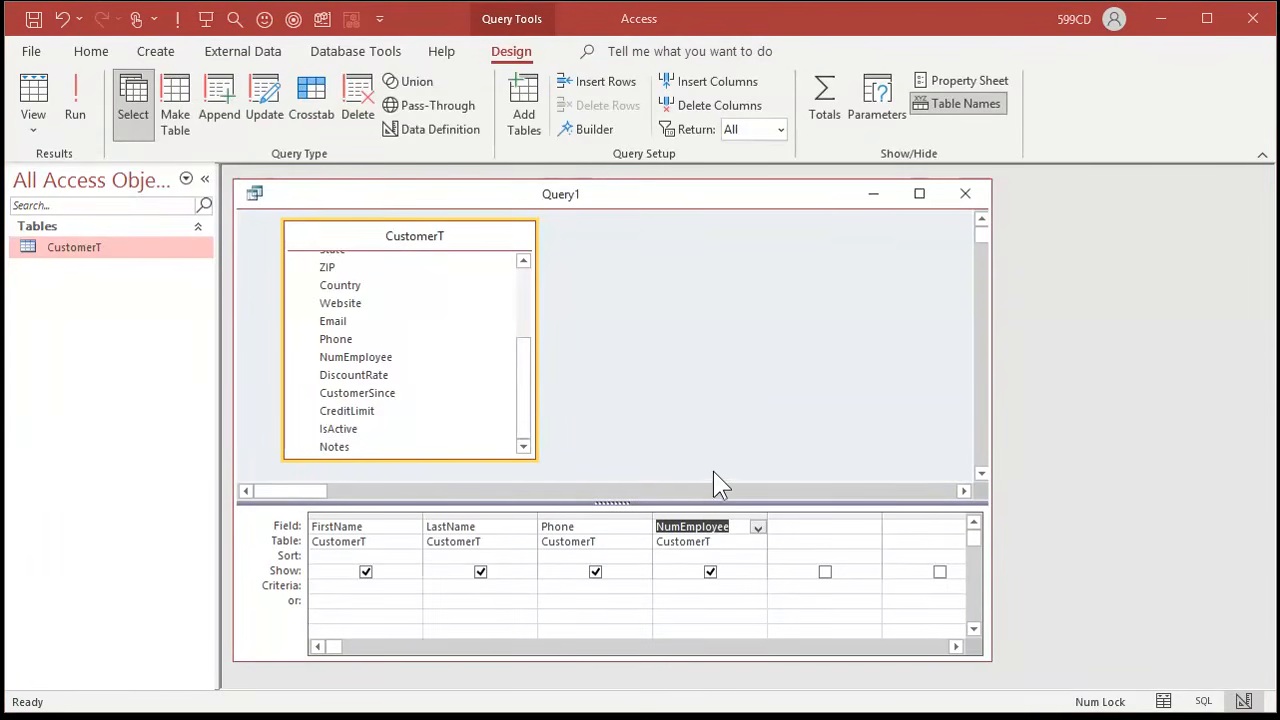
click(714, 516)
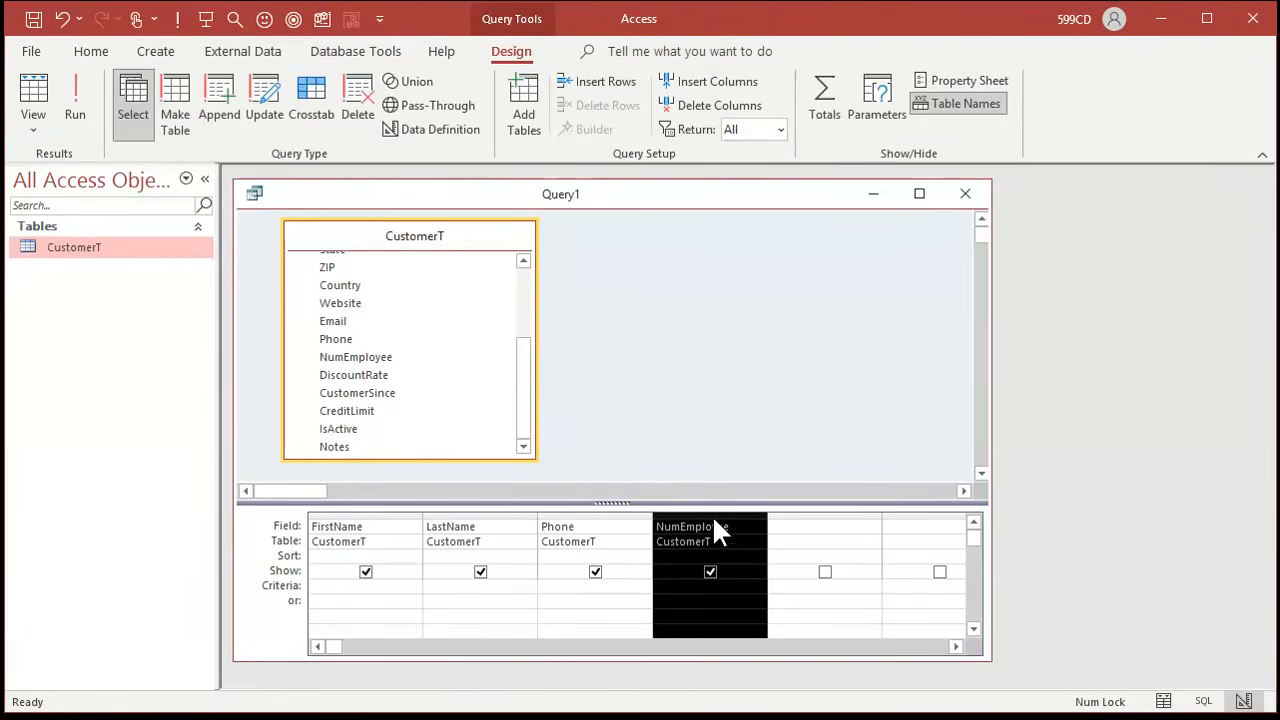
click(597, 515)
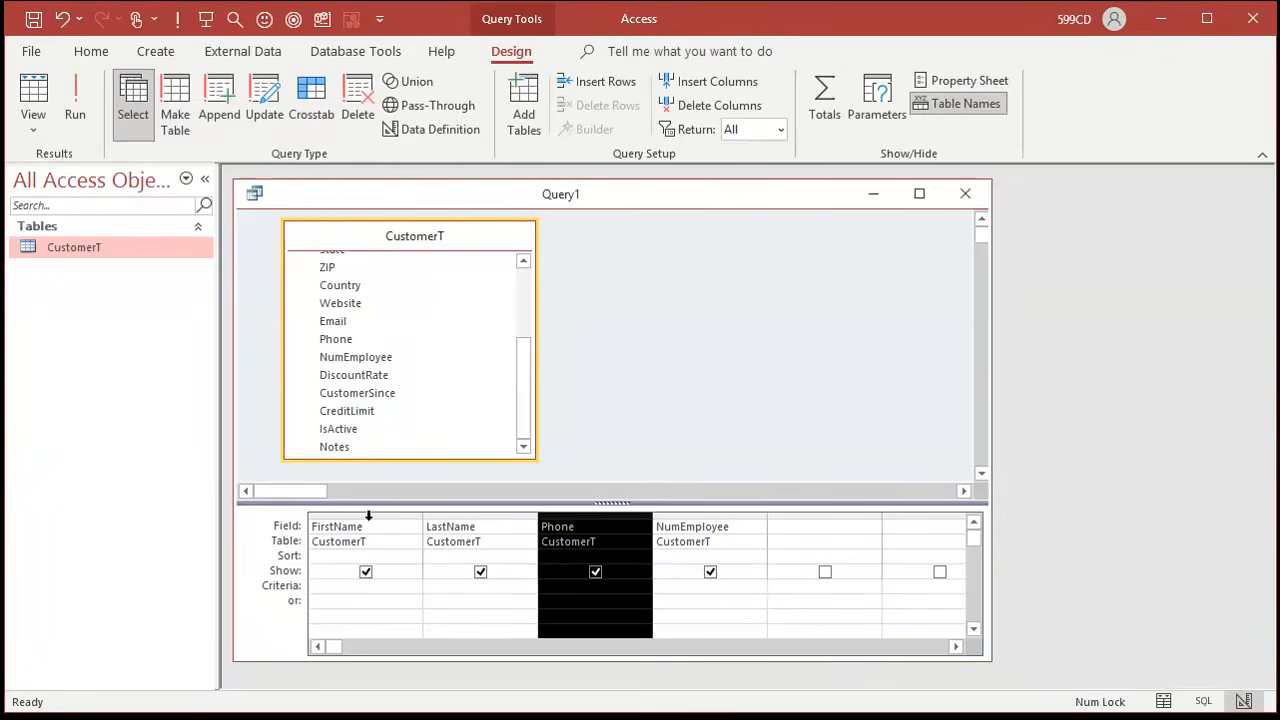
drag(368, 515, 413, 516)
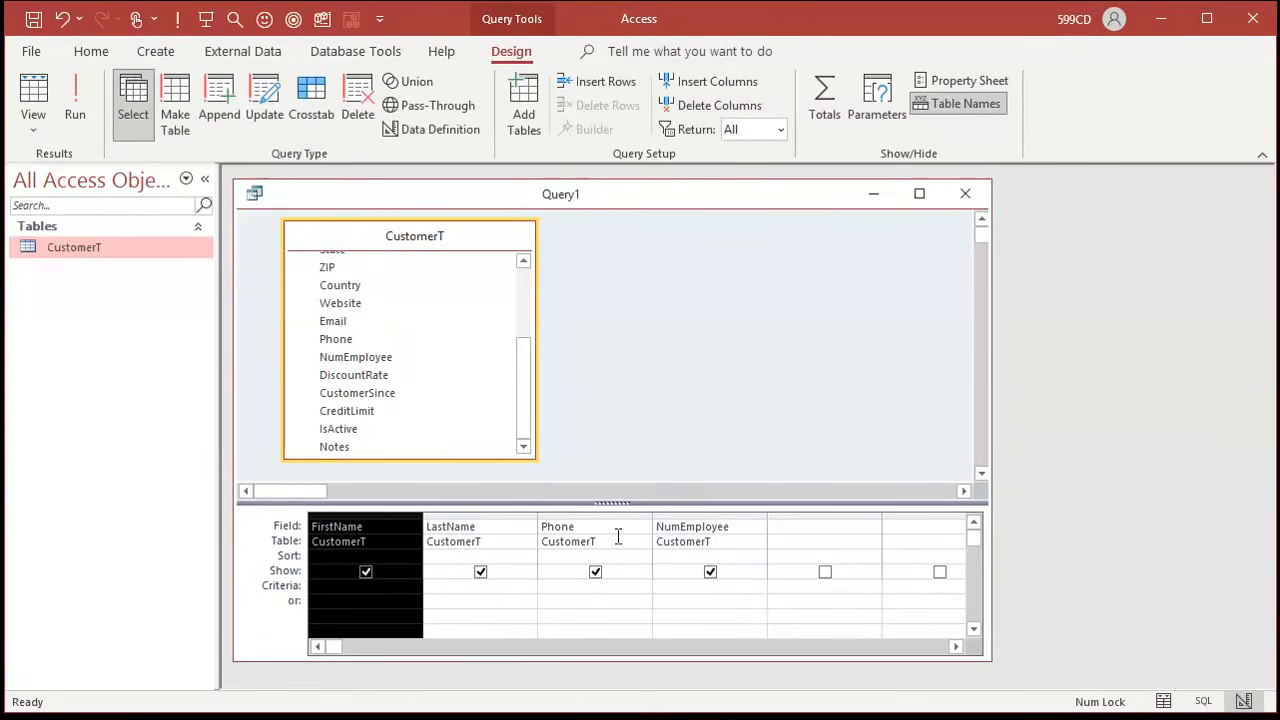
click(704, 515)
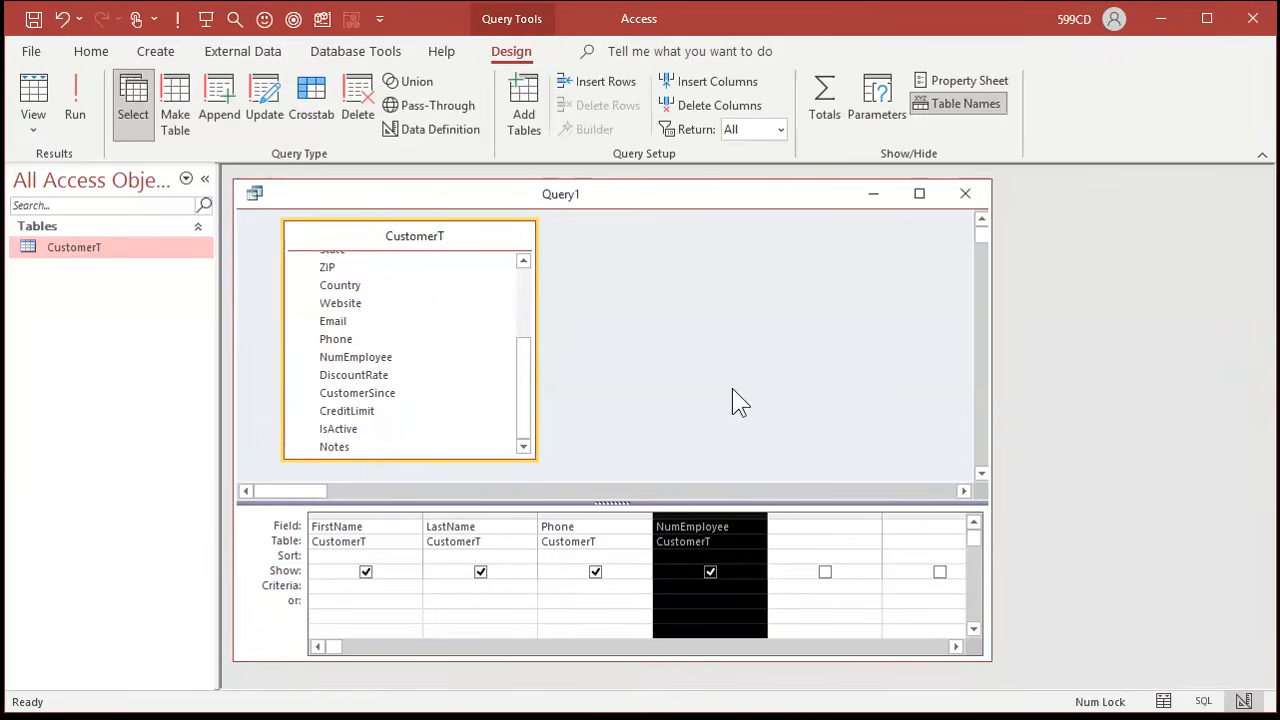
key(Delete)
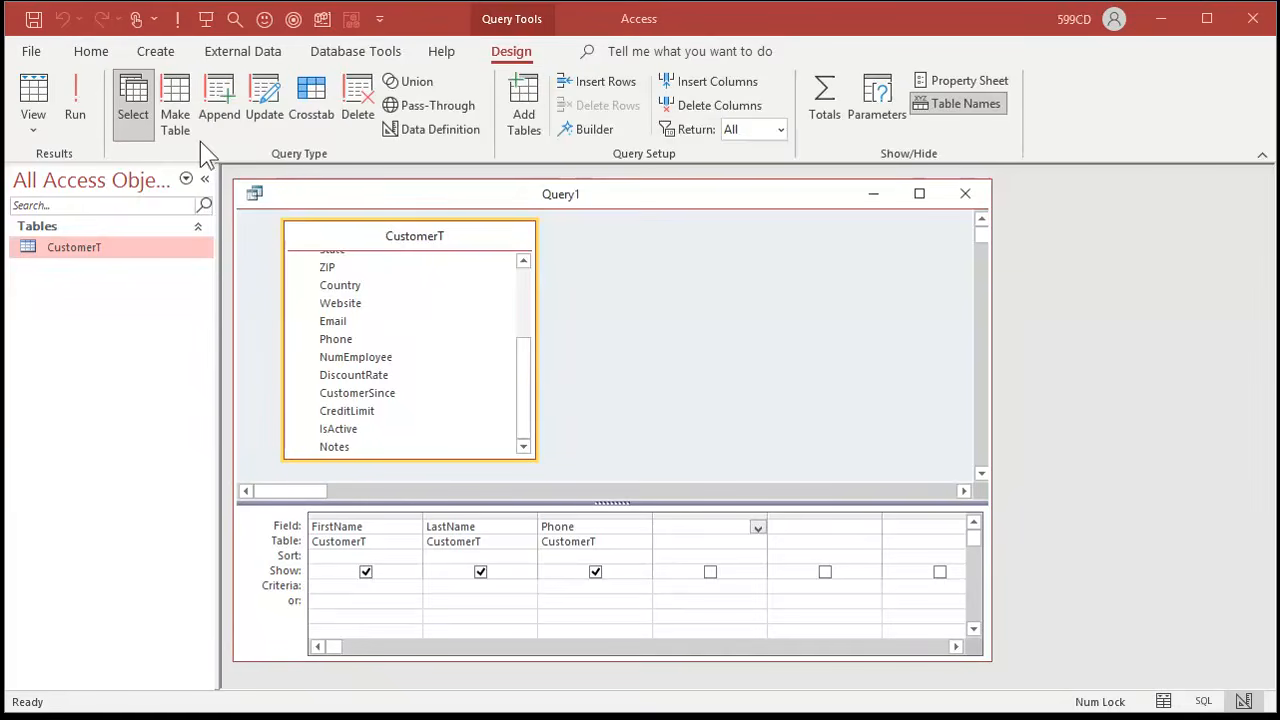
View the query's records in Datasheet view and return to its design.
click(35, 93)
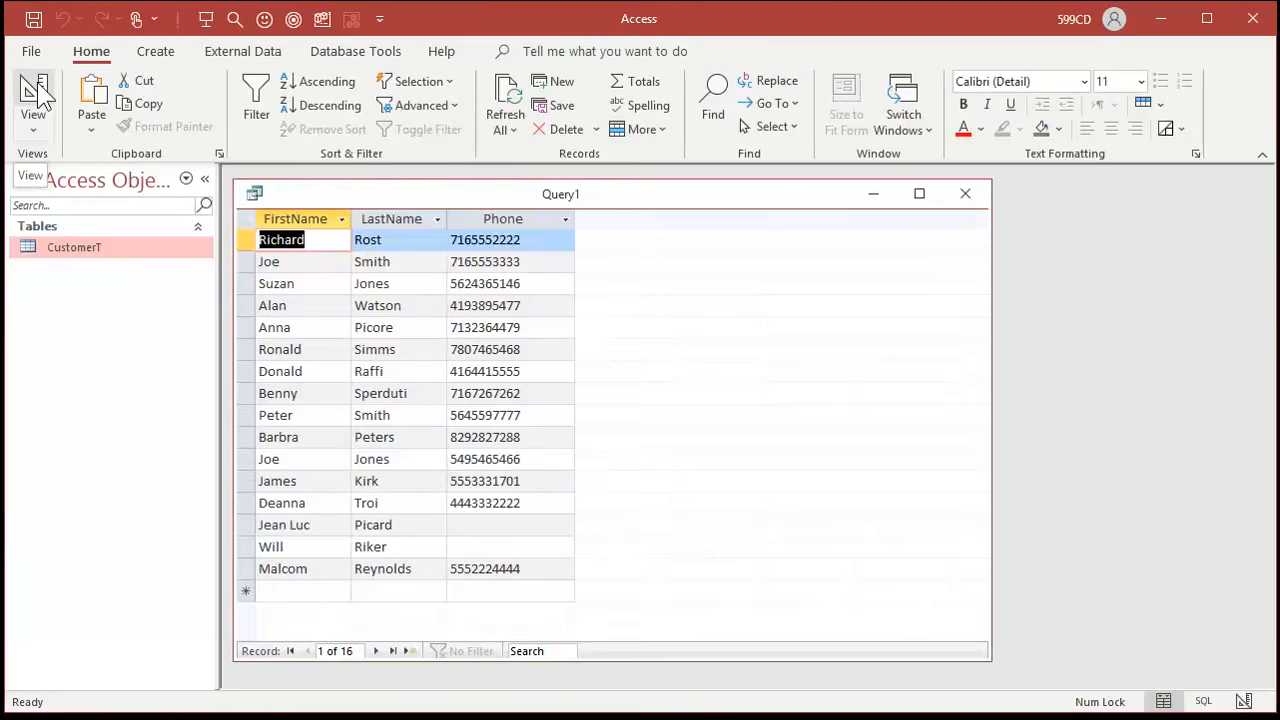
click(37, 93)
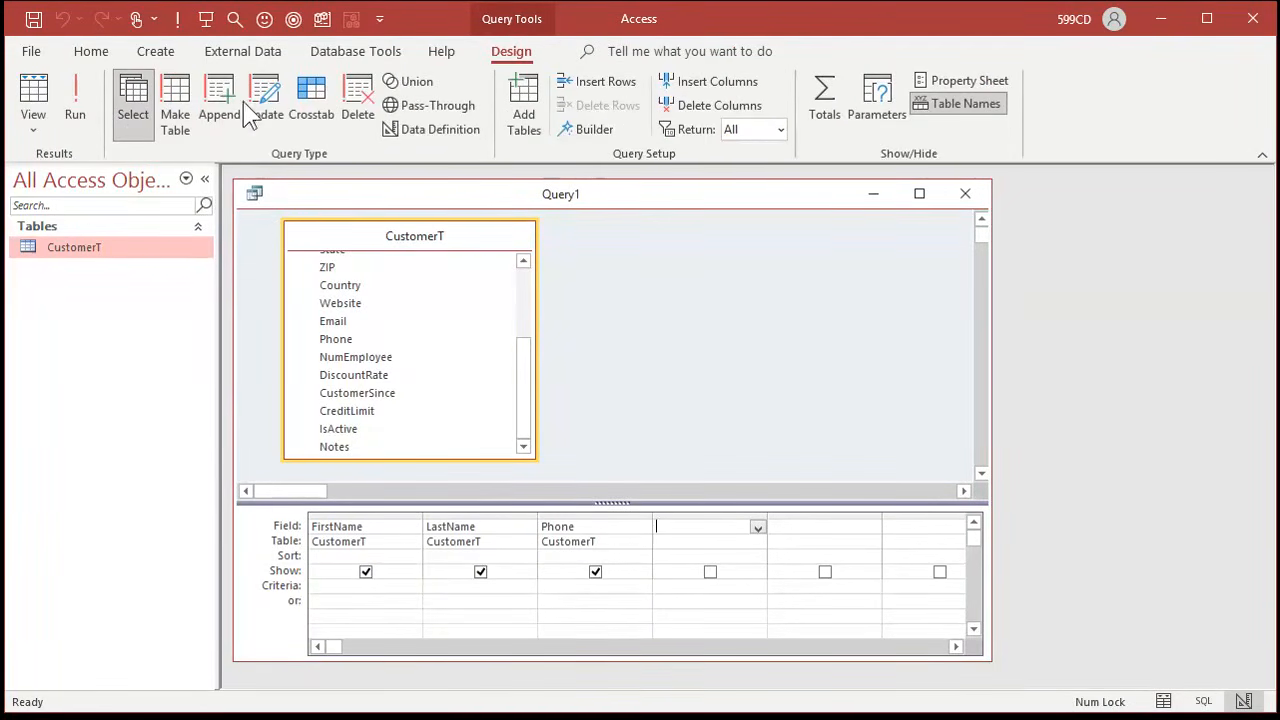
Sort the query ascending by FirstName and run it, returning to its design.
click(77, 96)
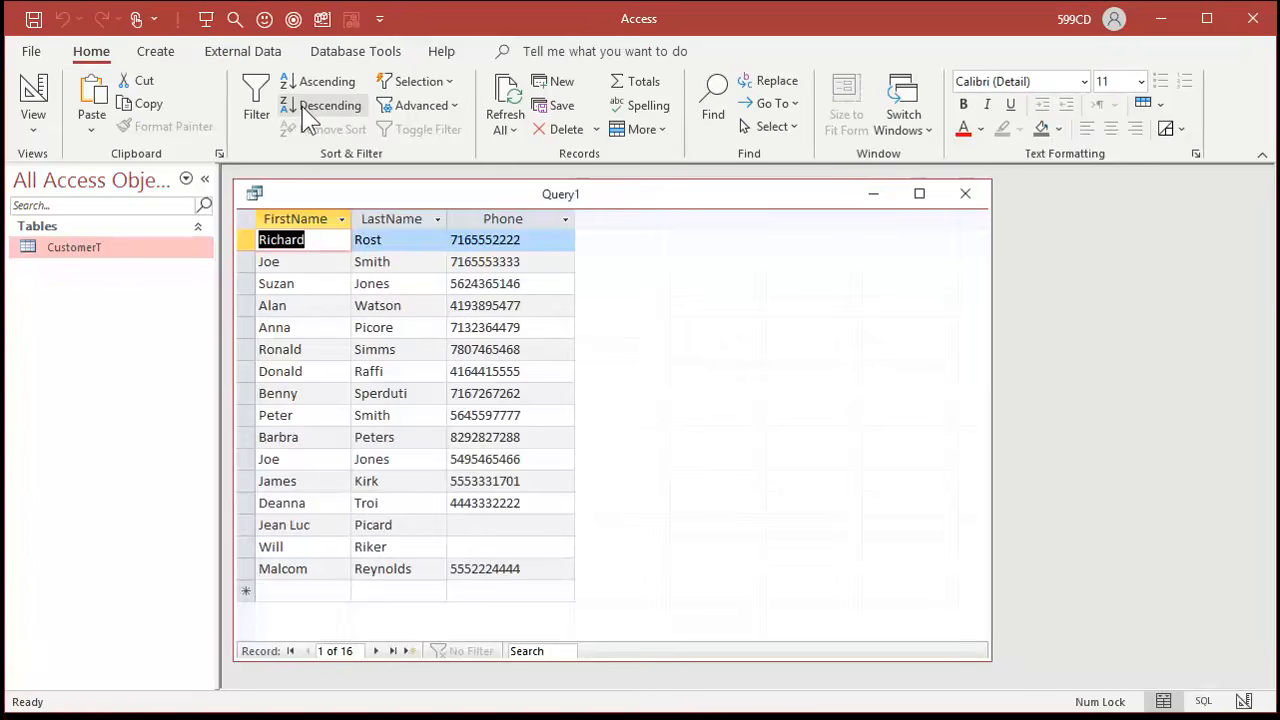
click(34, 88)
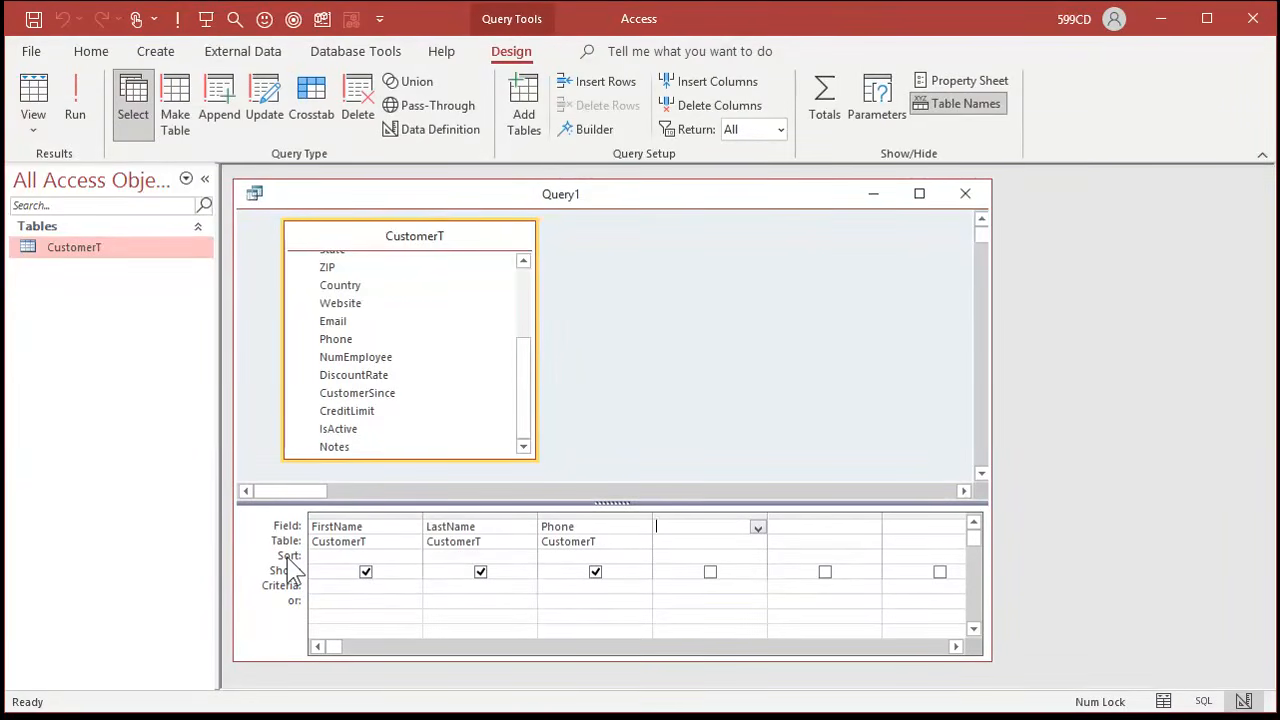
click(374, 556)
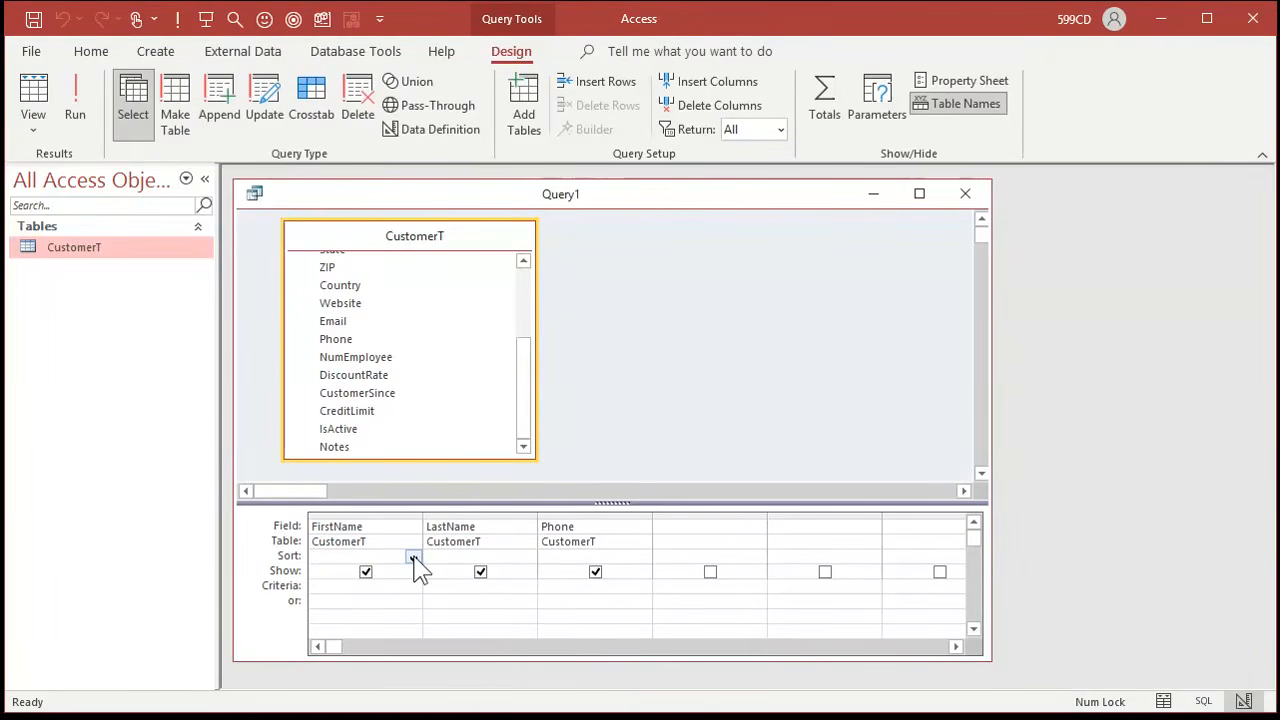
click(413, 558)
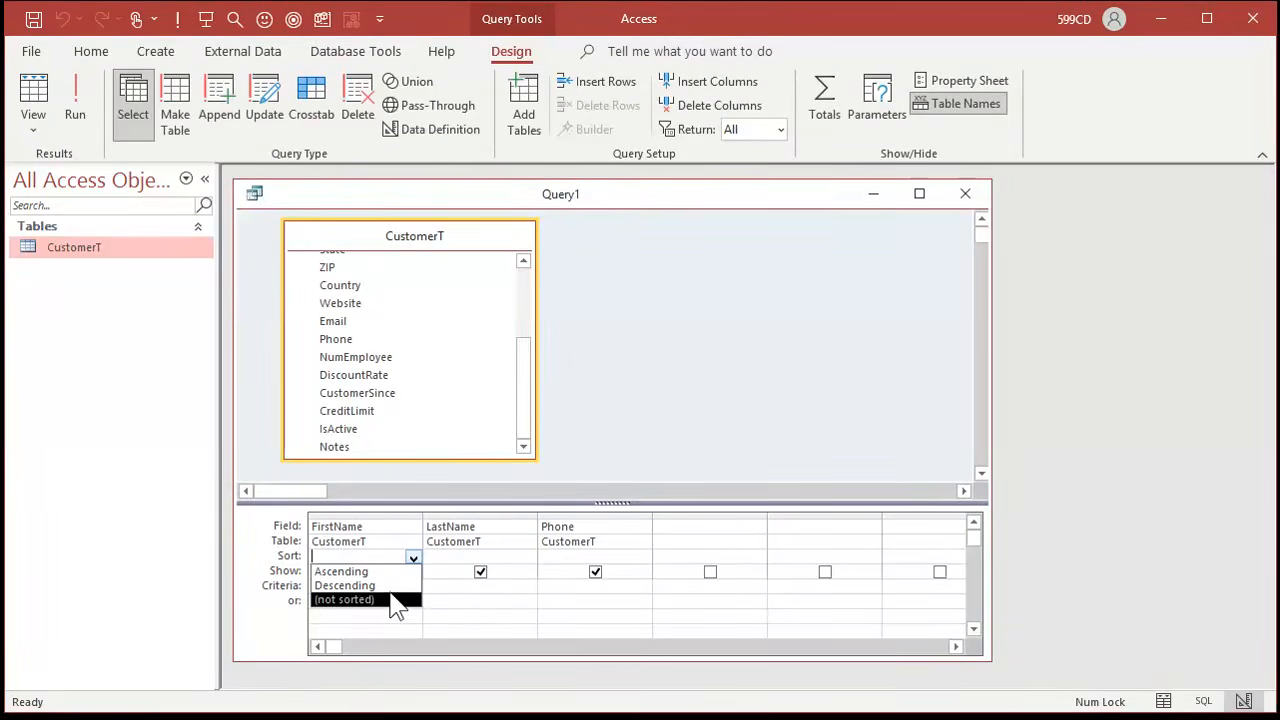
click(385, 572)
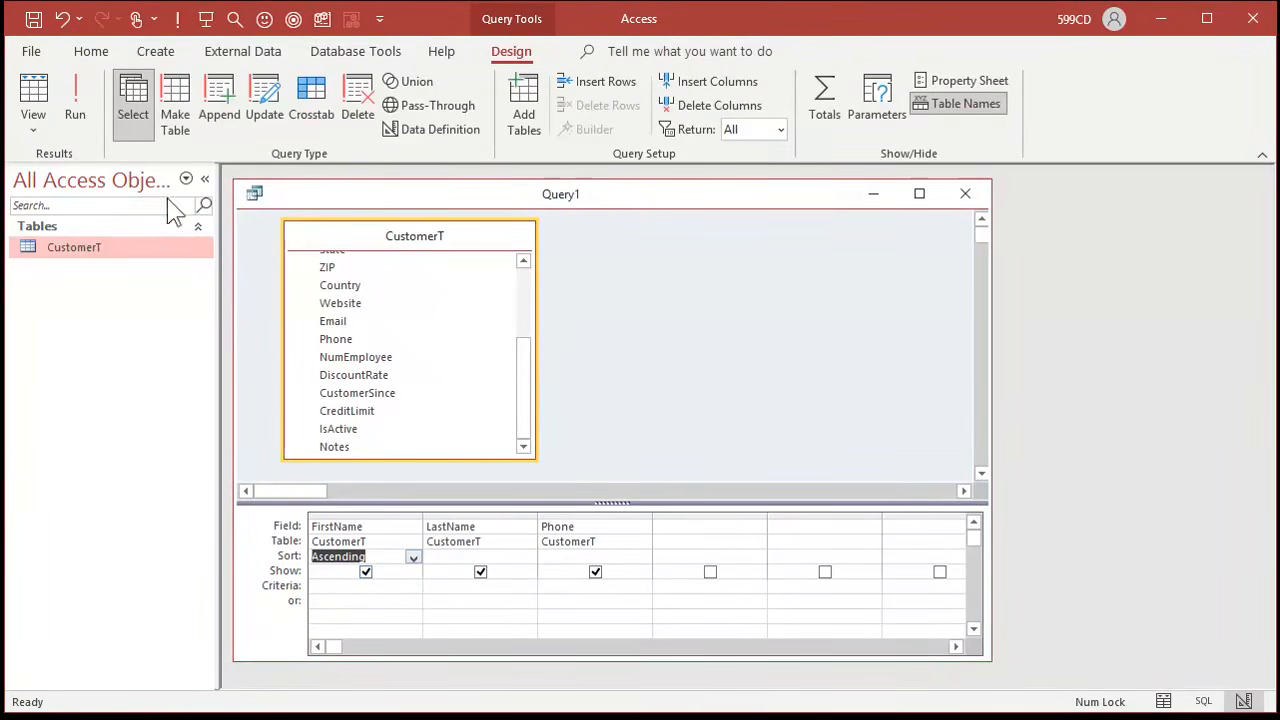
click(74, 85)
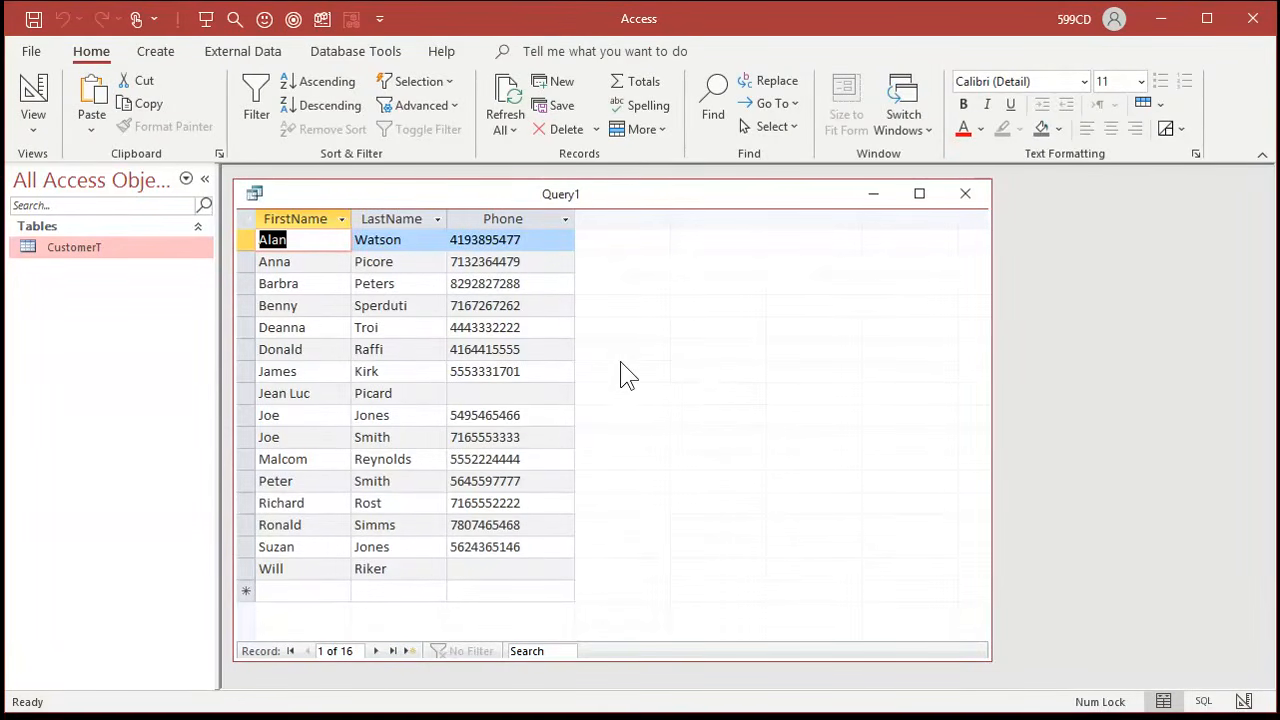
click(38, 88)
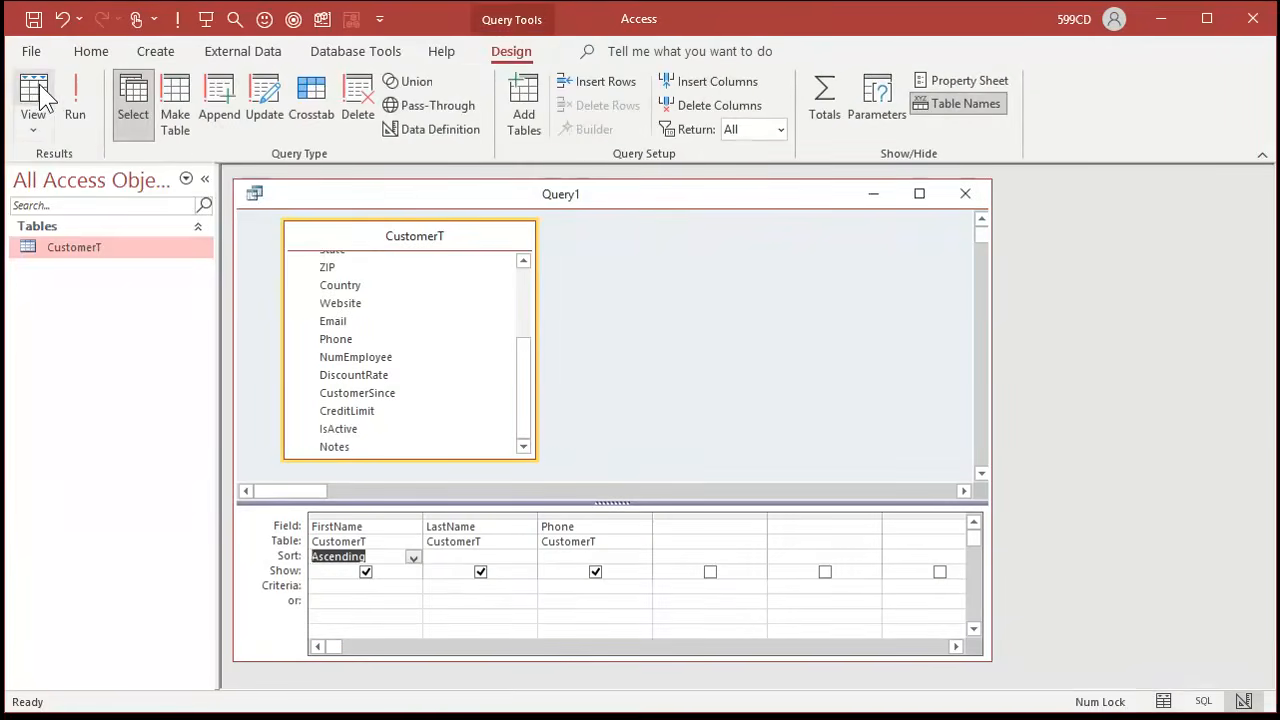
Add an ascending sort on the LastName column and run the query, returning to its design.
click(451, 559)
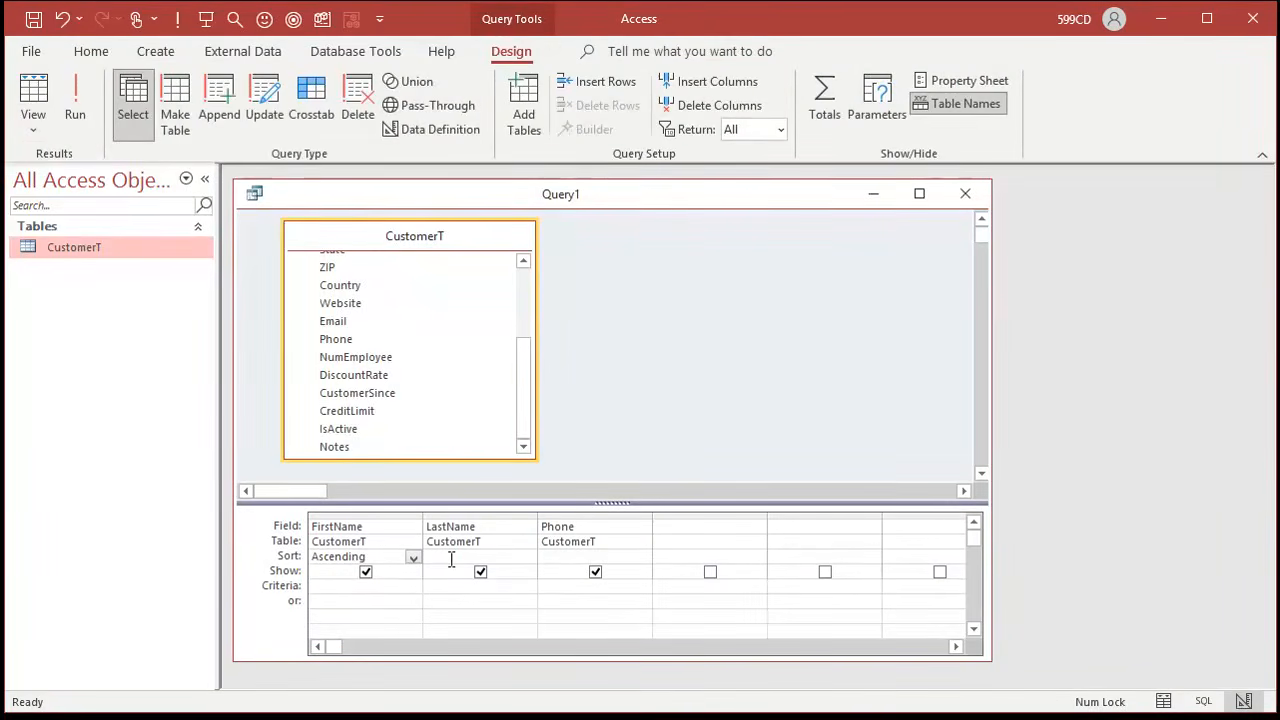
click(451, 559)
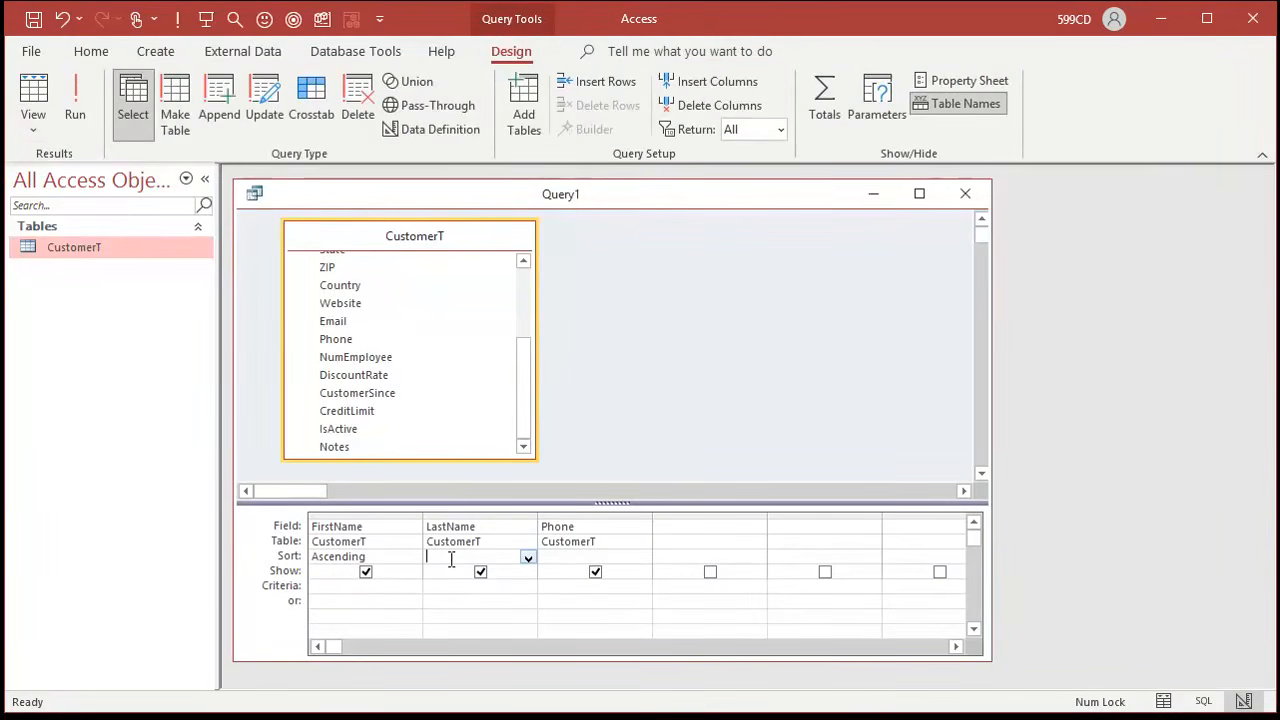
click(528, 558)
click(523, 572)
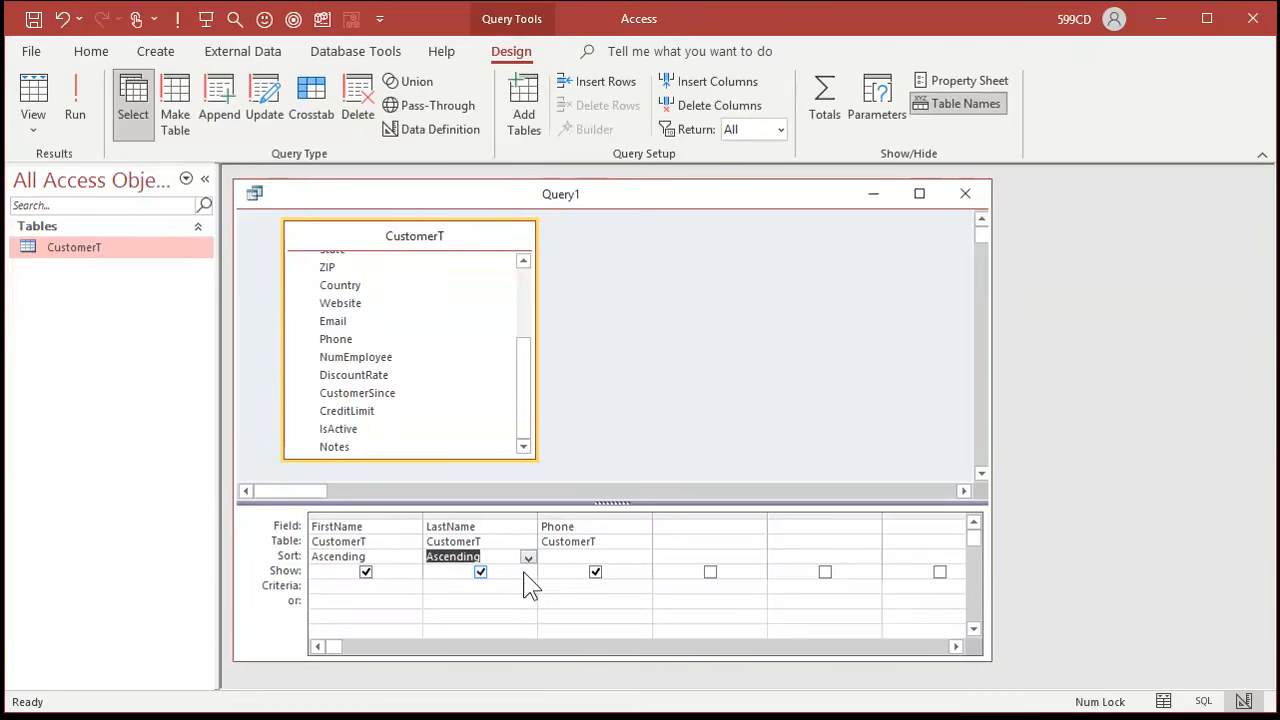
click(81, 90)
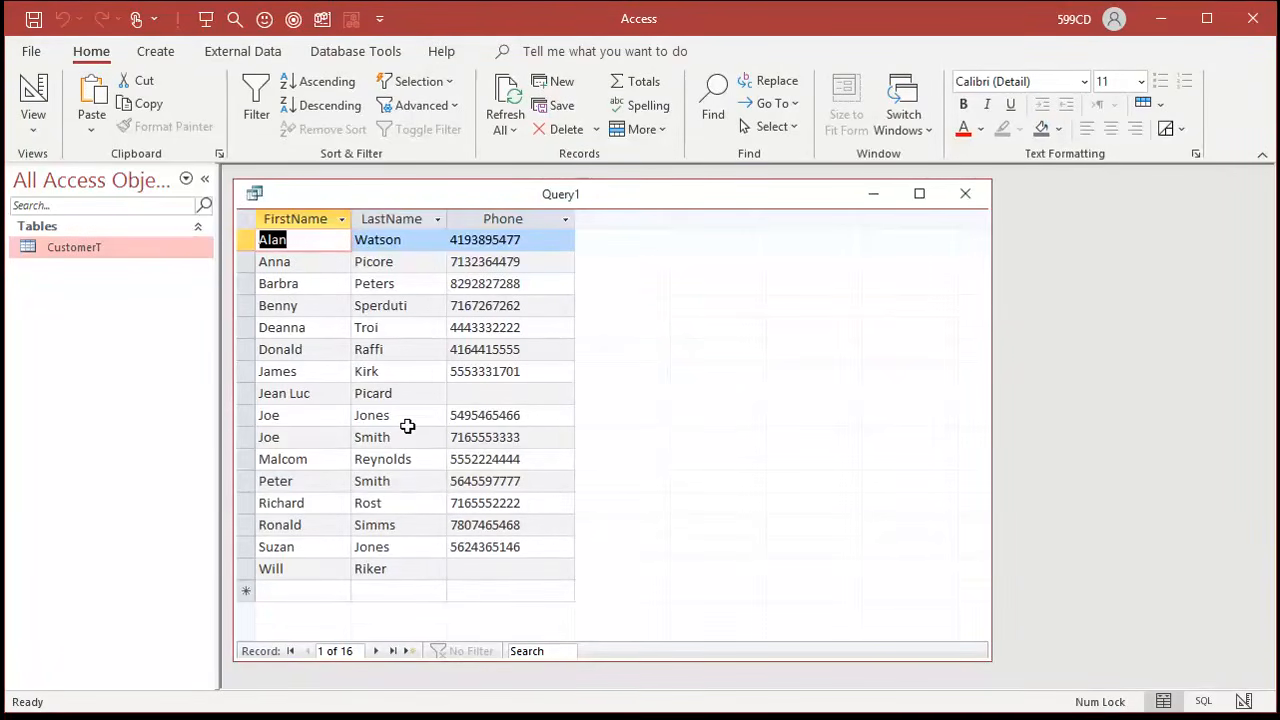
click(33, 100)
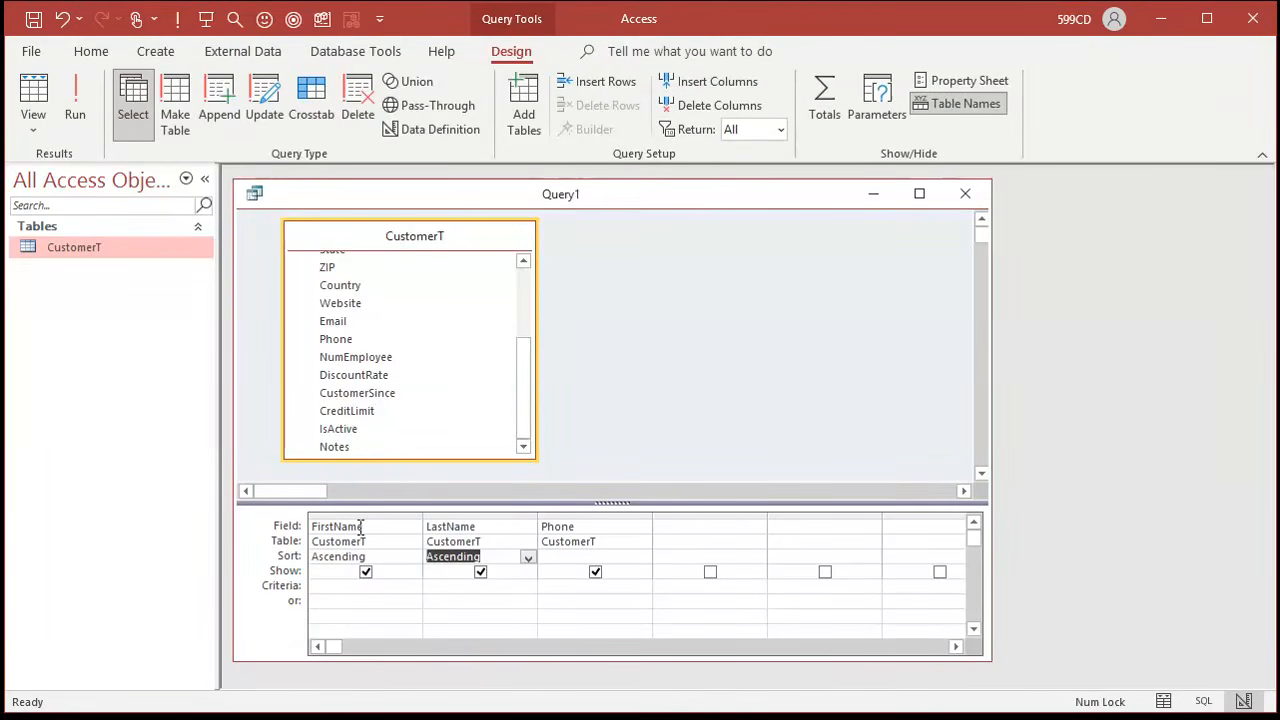
Move the LastName column in front of FirstName in the design grid.
click(478, 516)
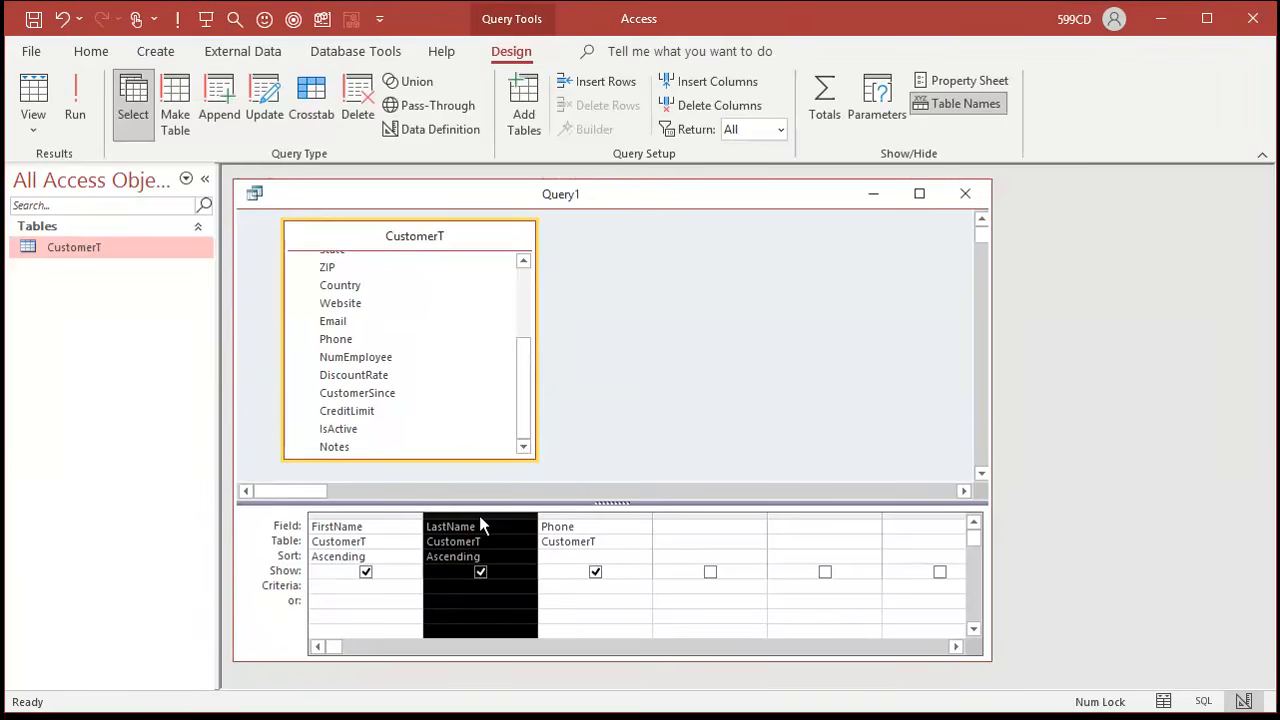
drag(480, 522, 318, 516)
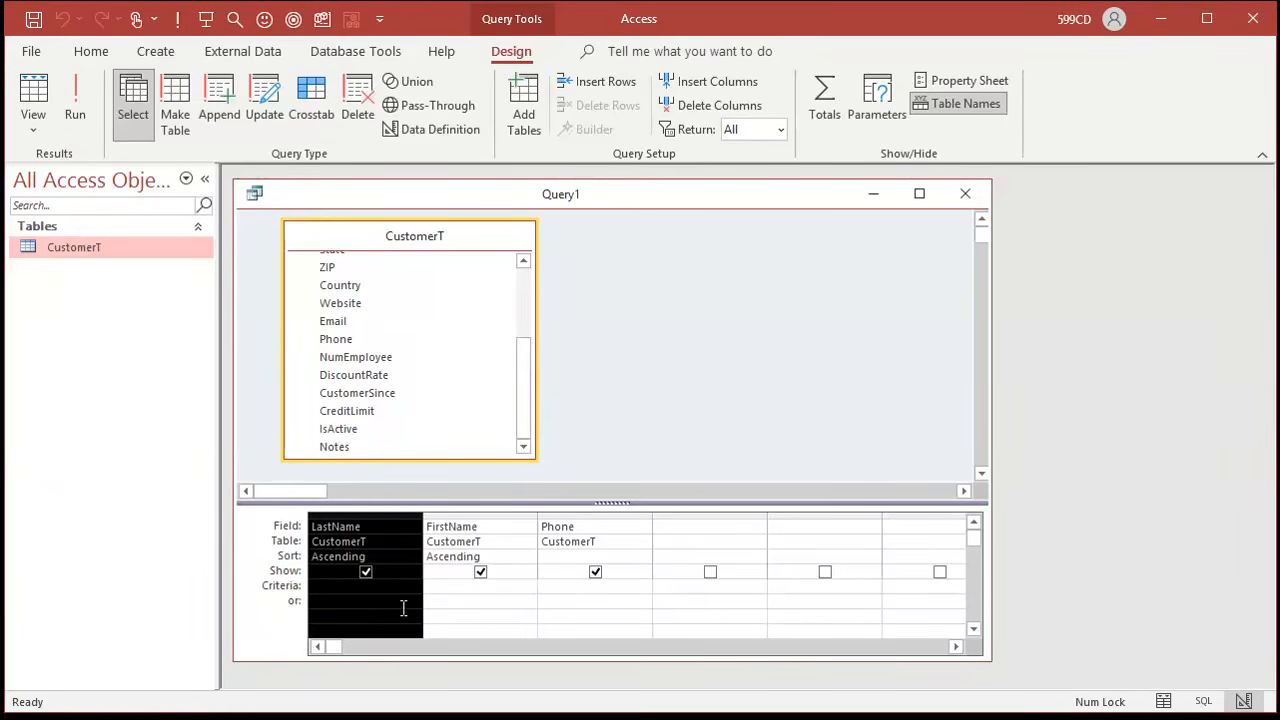
Move the Phone column to the front of the design grid and back behind FirstName.
click(600, 513)
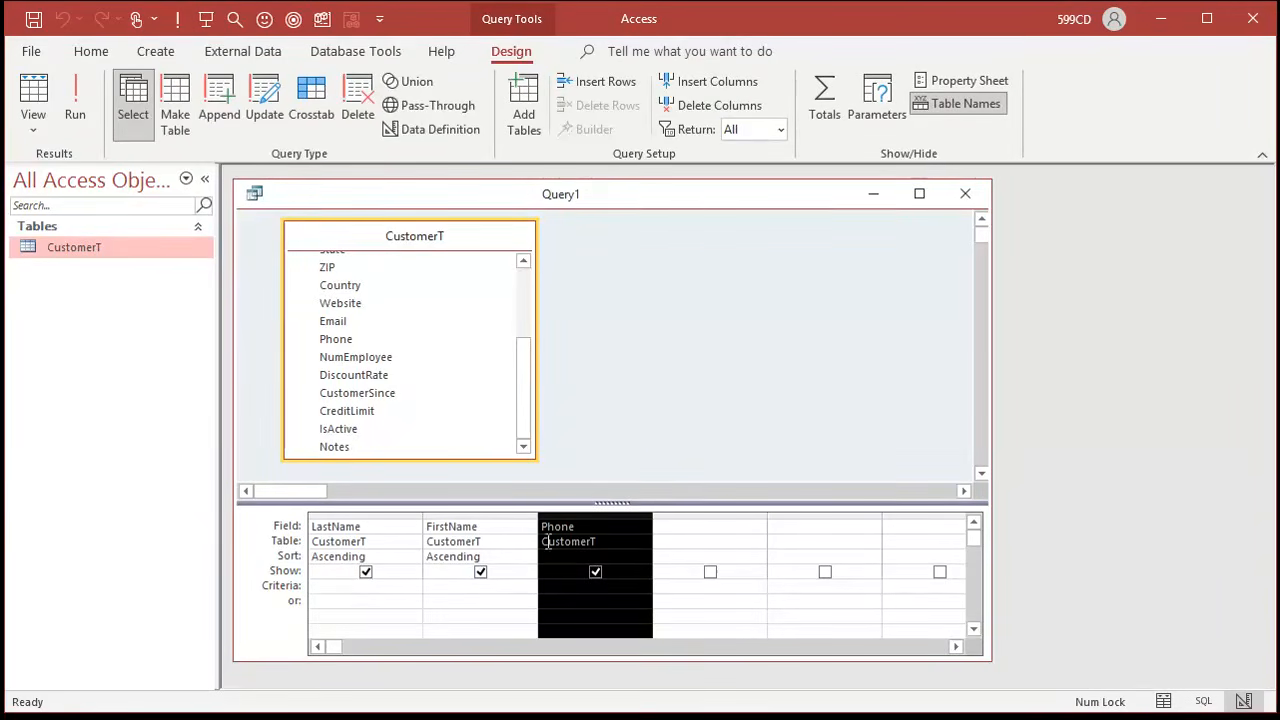
drag(594, 516, 332, 520)
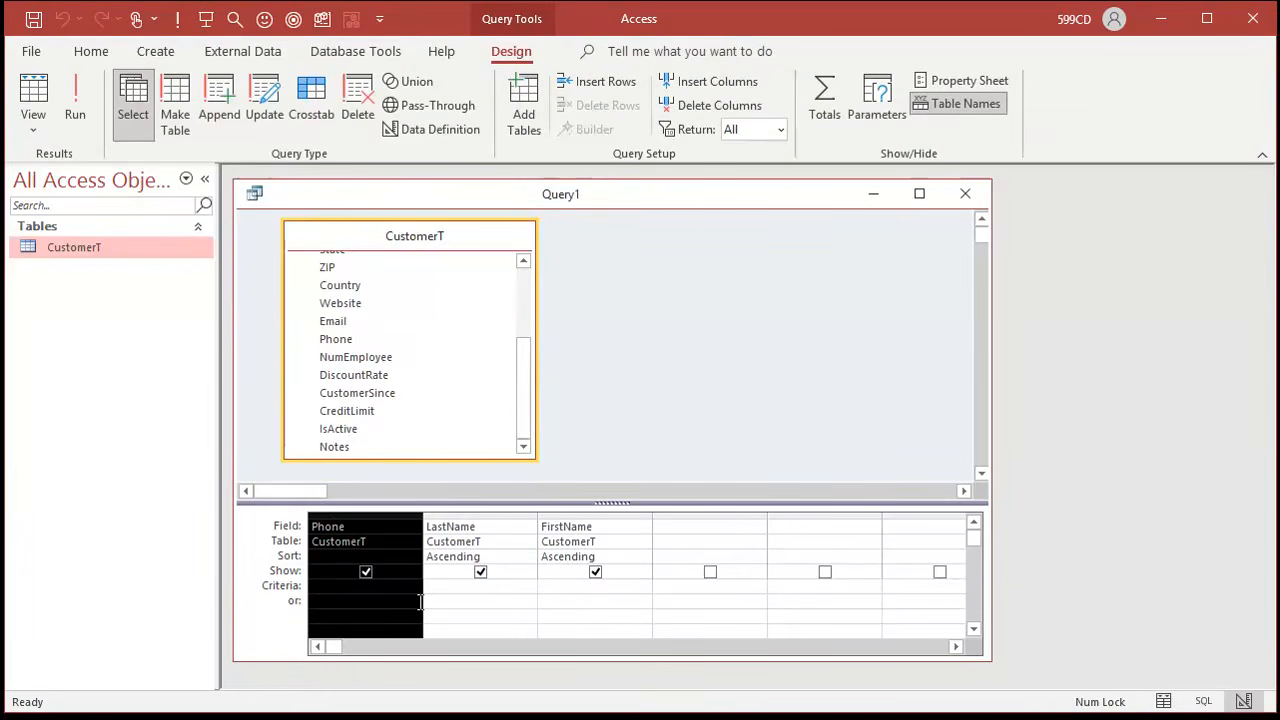
click(462, 603)
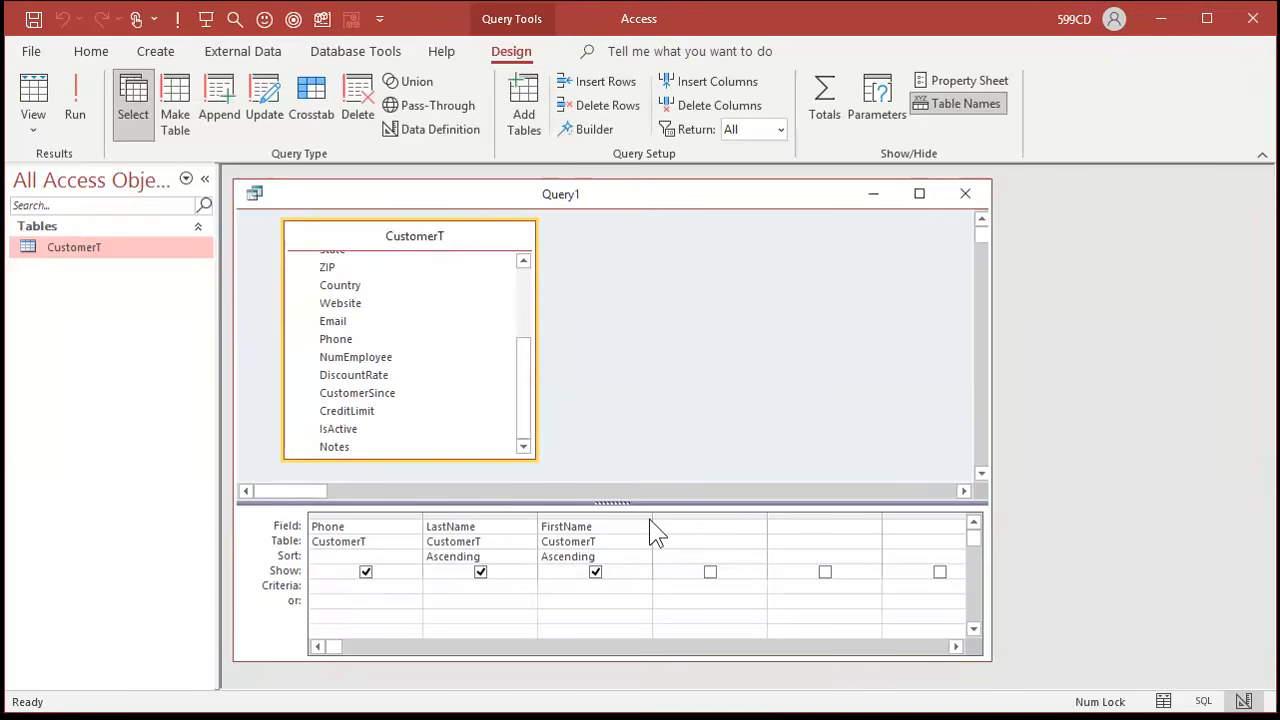
click(361, 517)
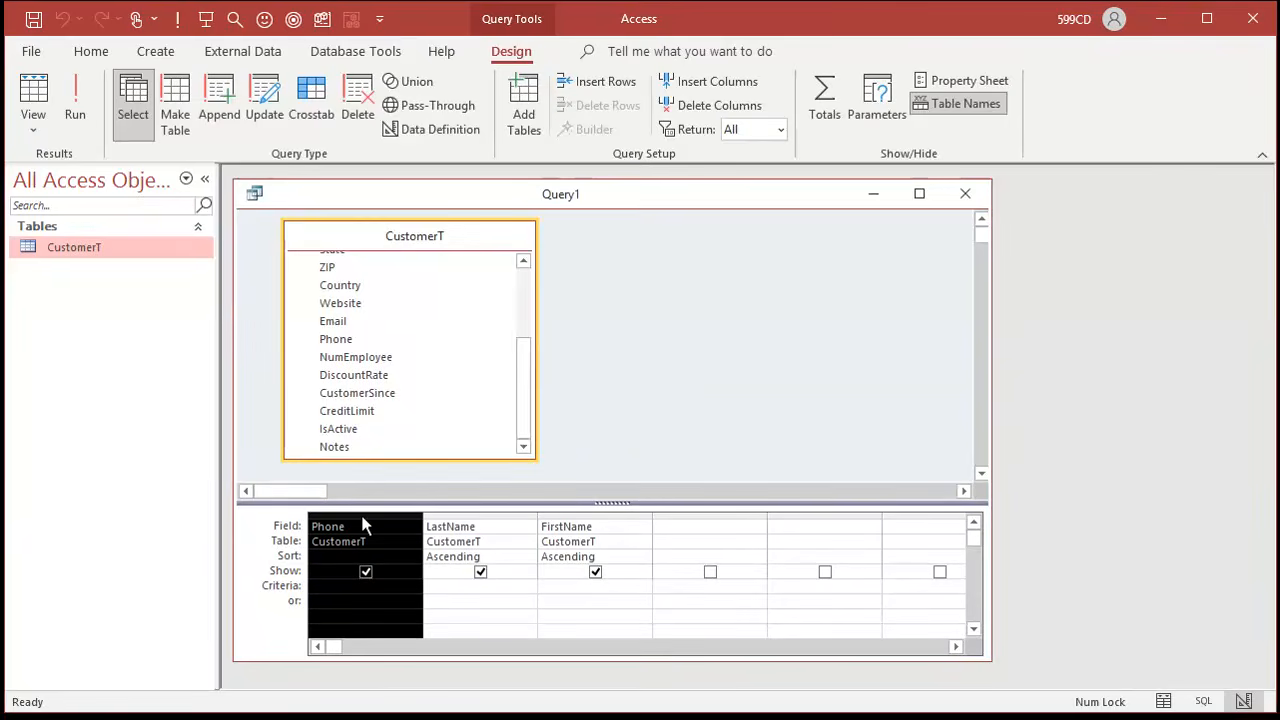
drag(363, 524, 662, 528)
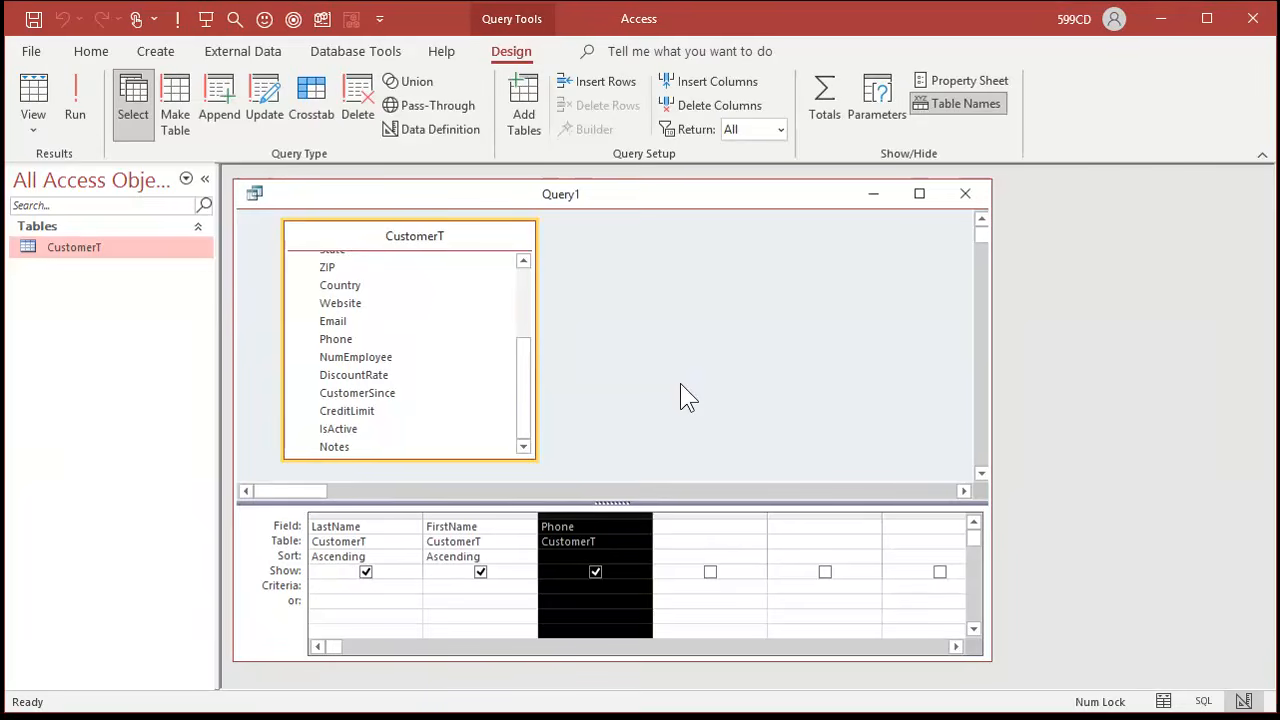
Run the query to check the record order and save it as CustomerQ.
click(83, 88)
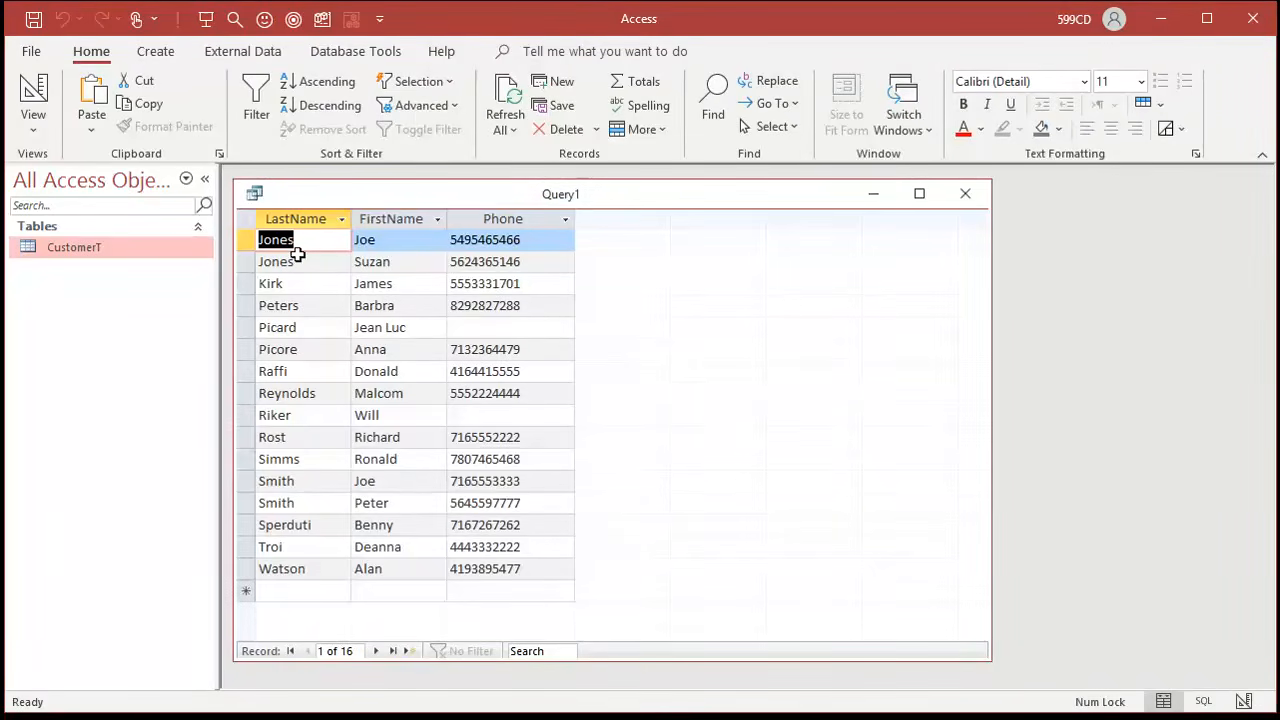
click(33, 98)
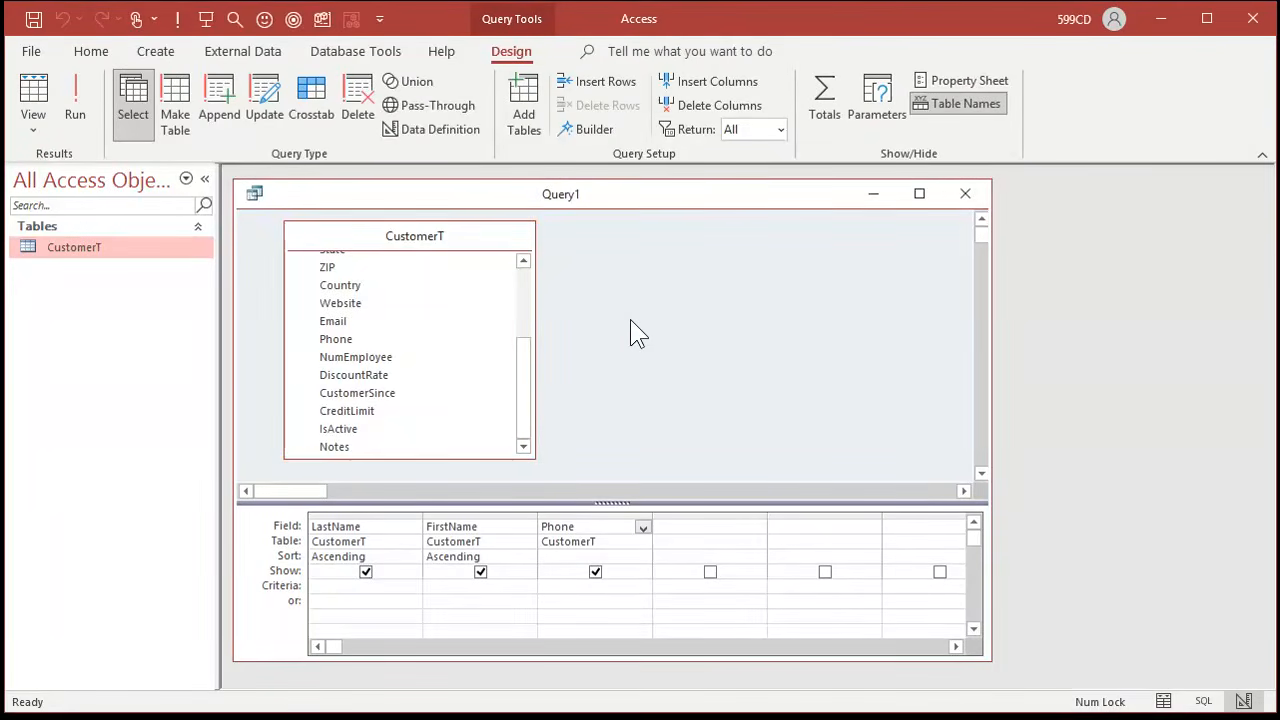
key(ctrl+s)
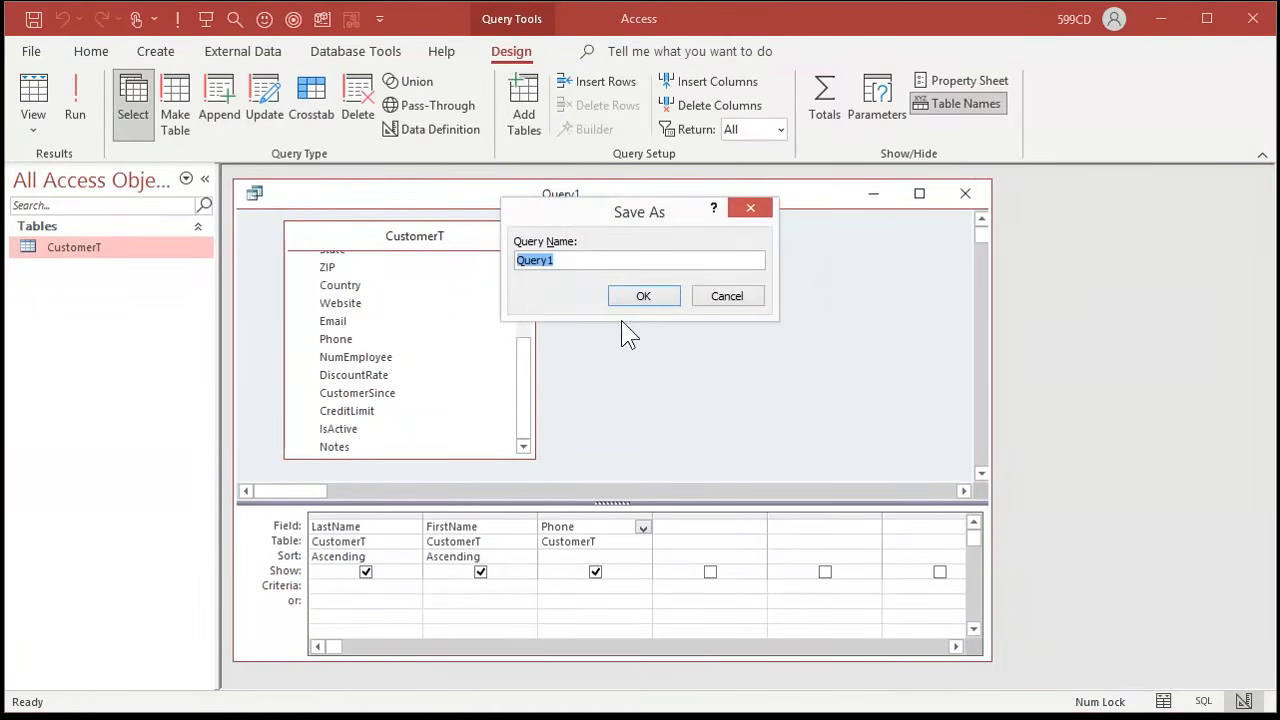
text(CustomerQ)
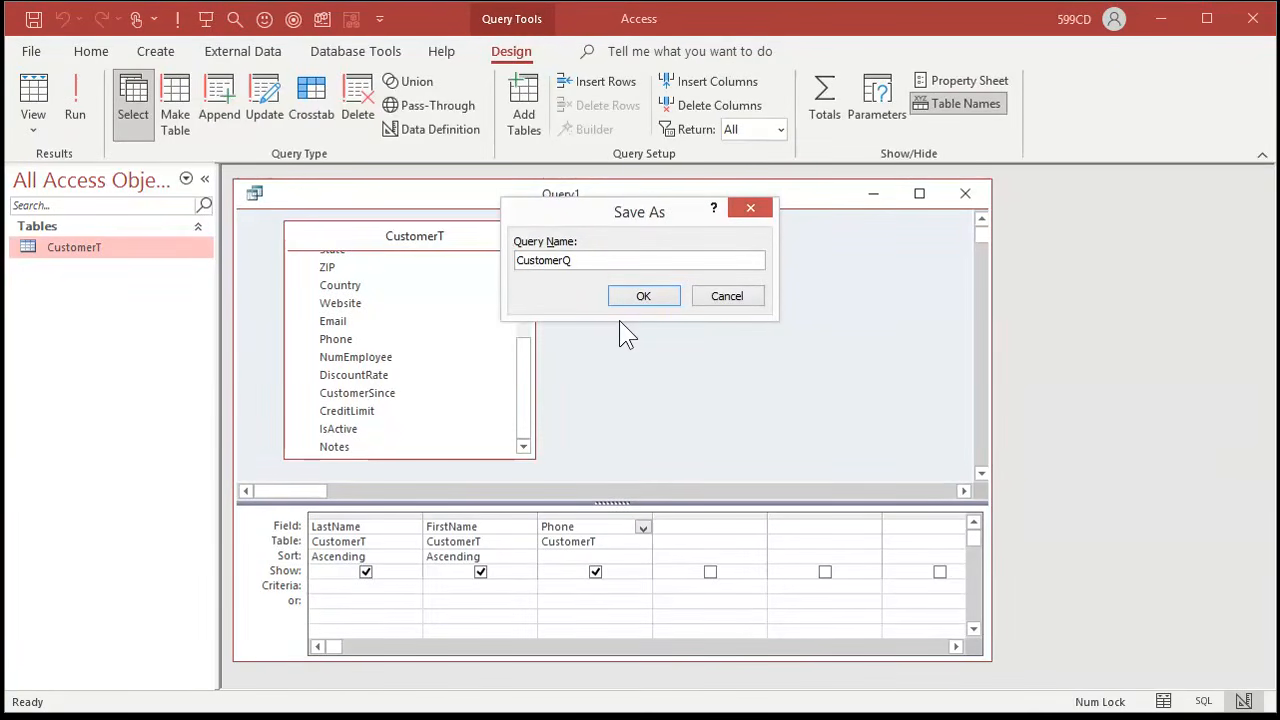
key(Return)
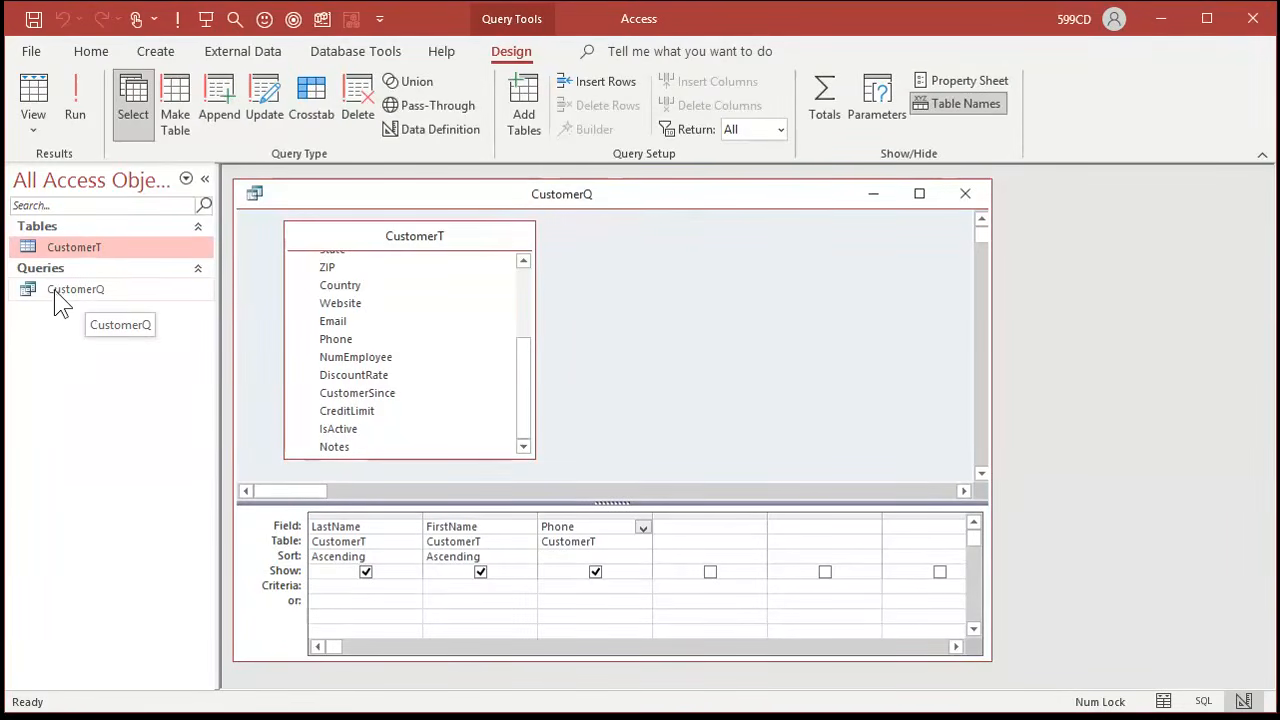
Close the CustomerQ query and reopen it in Design view.
click(965, 194)
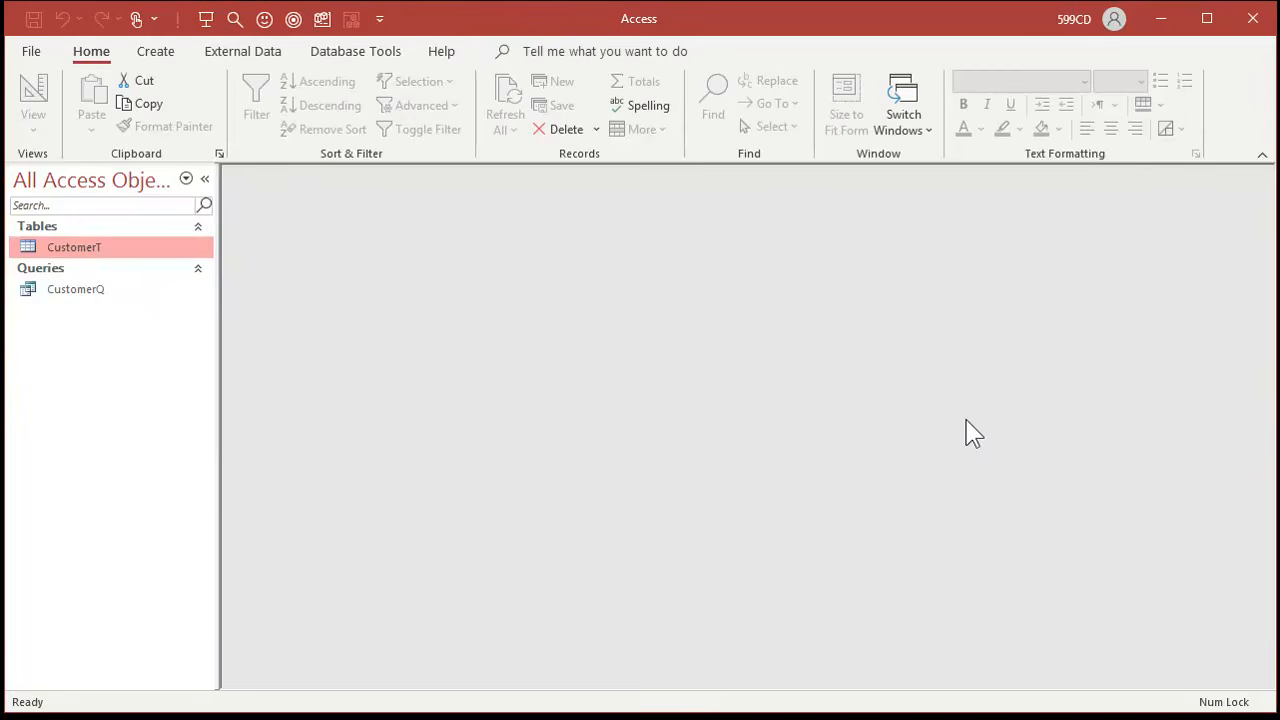
double_click(95, 288)
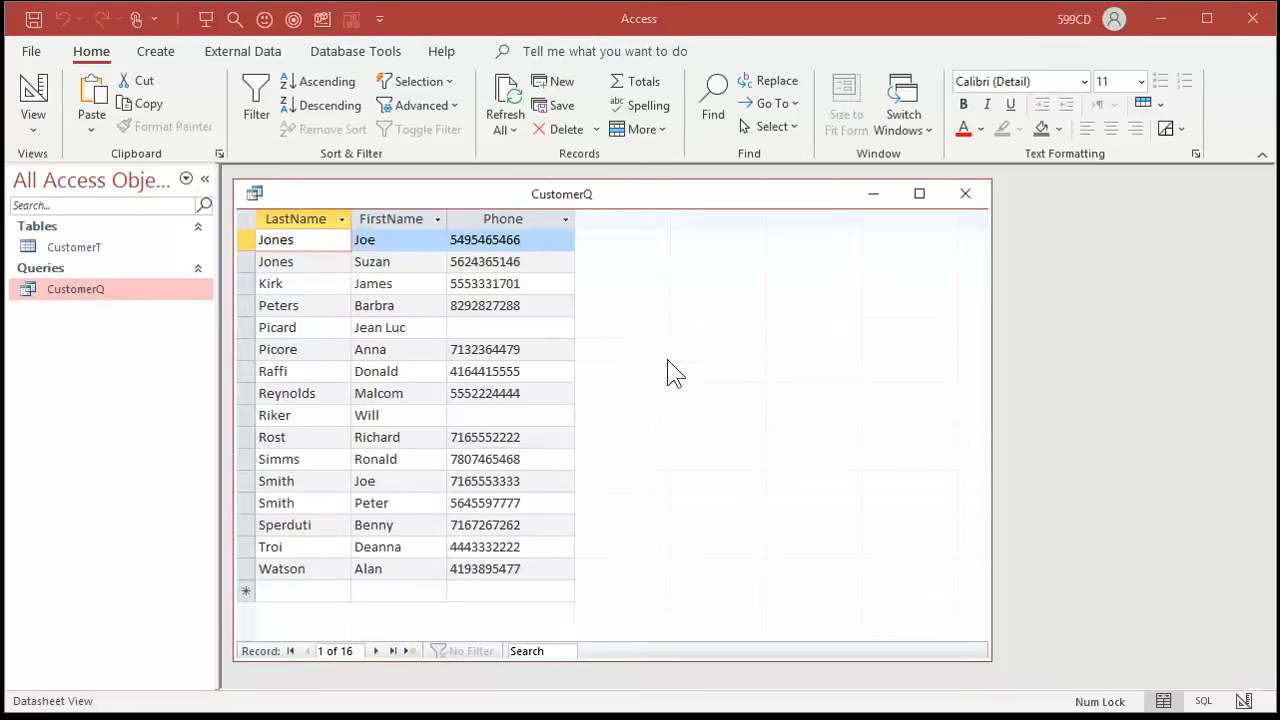
click(35, 90)
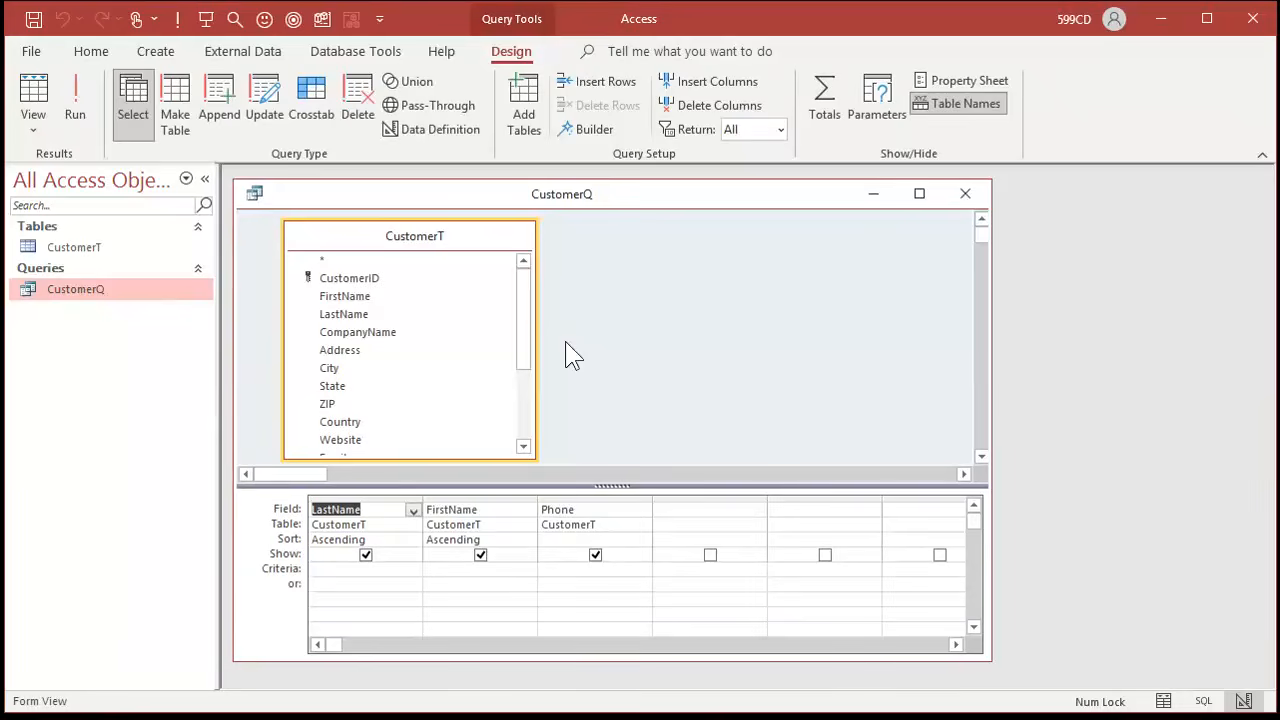
Add the State field as the fourth query column and run the query, returning to its design.
double_click(336, 387)
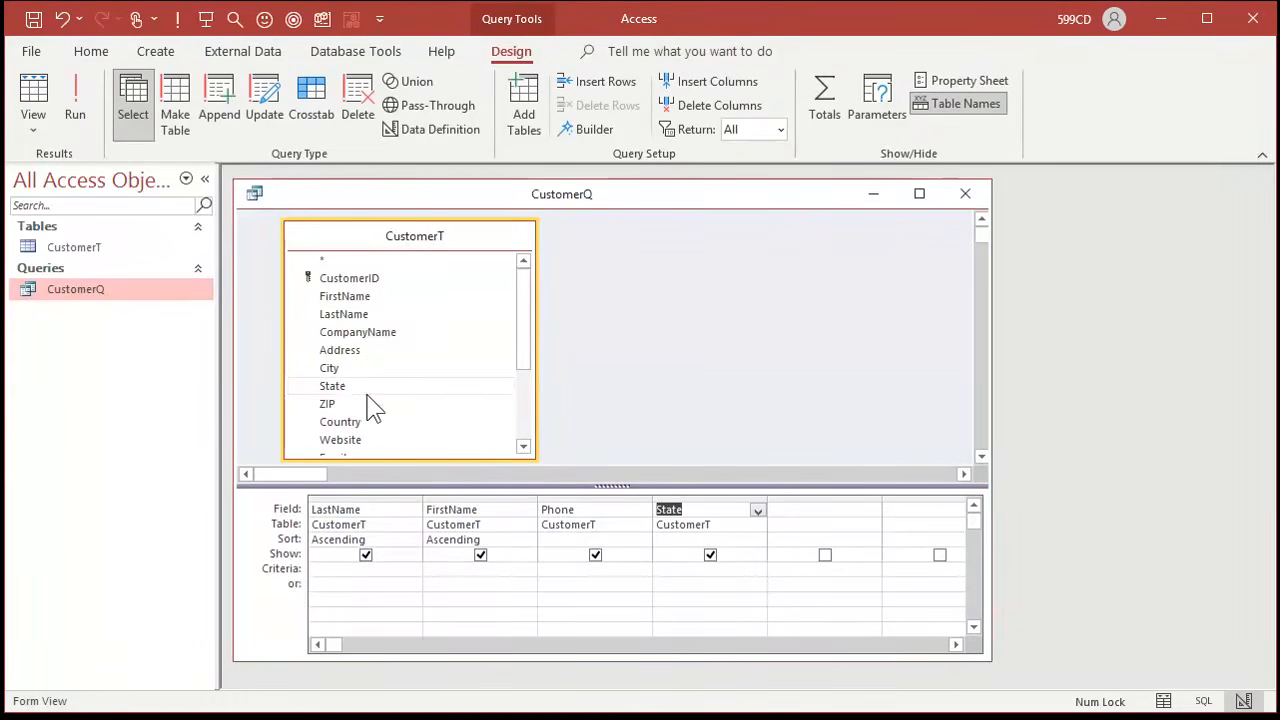
click(83, 86)
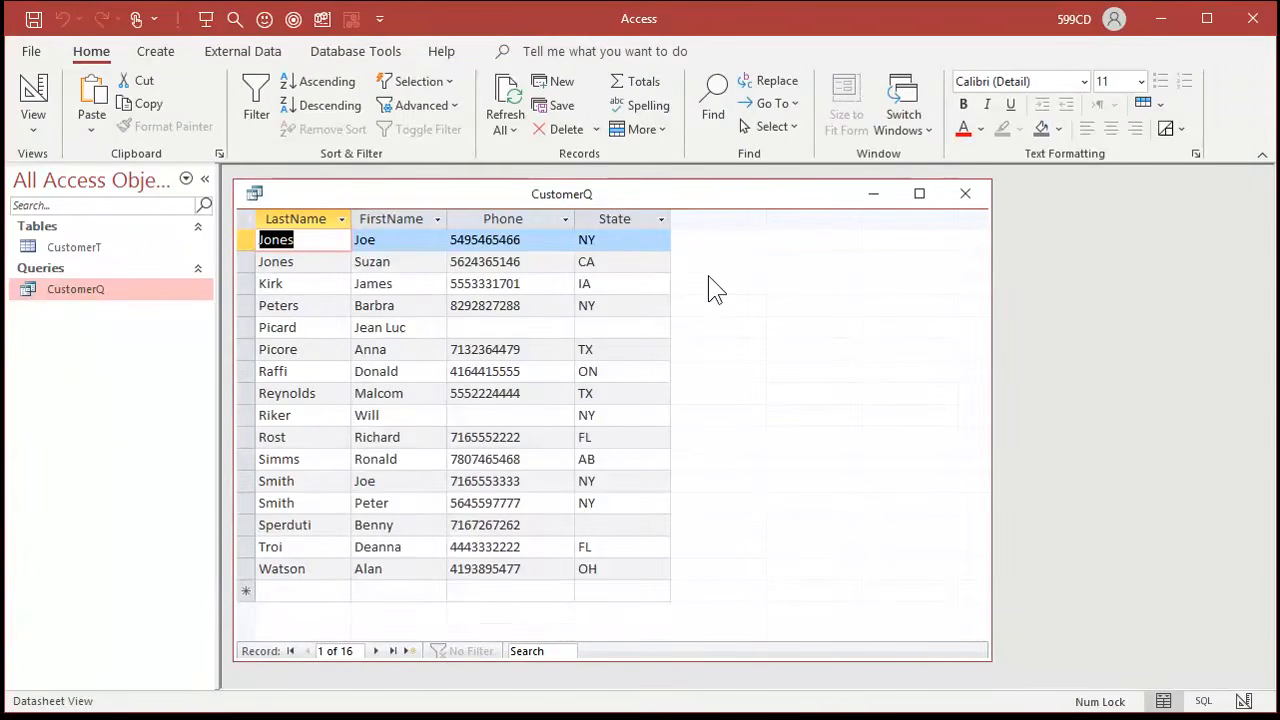
click(33, 95)
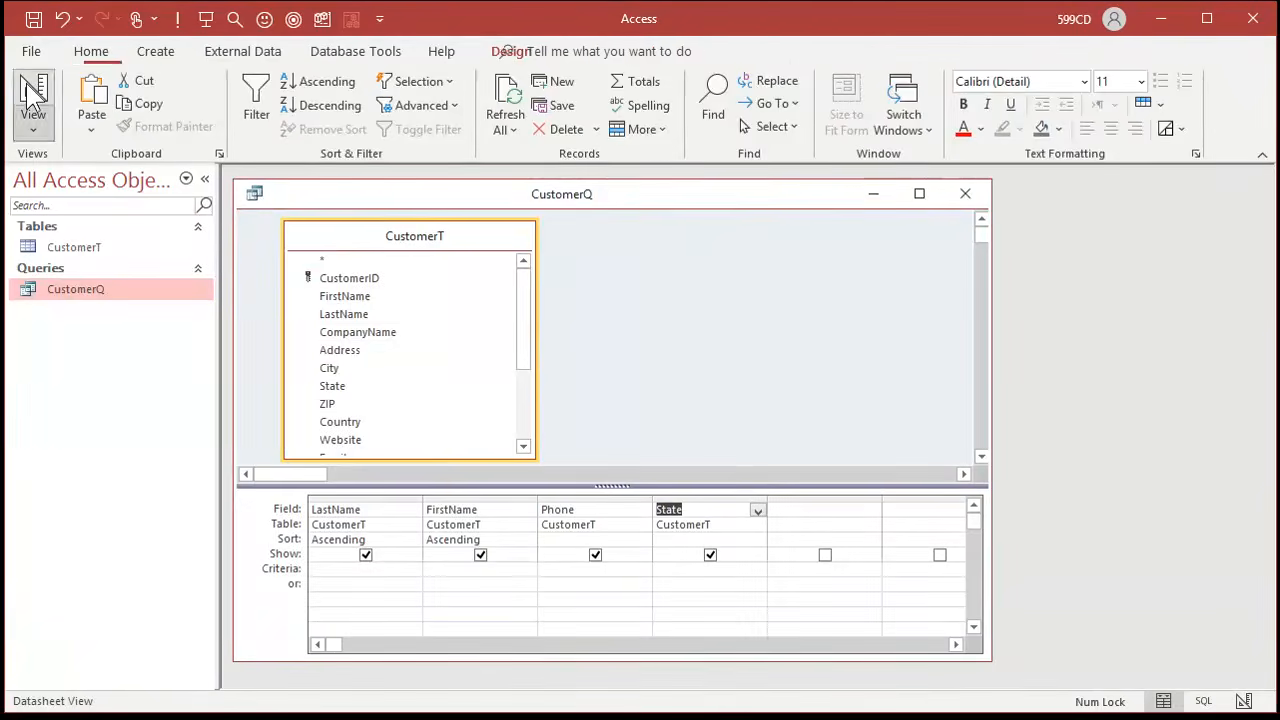
View the query in Datasheet view and its statement in SQL view, returning to Design view.
right_click(690, 207)
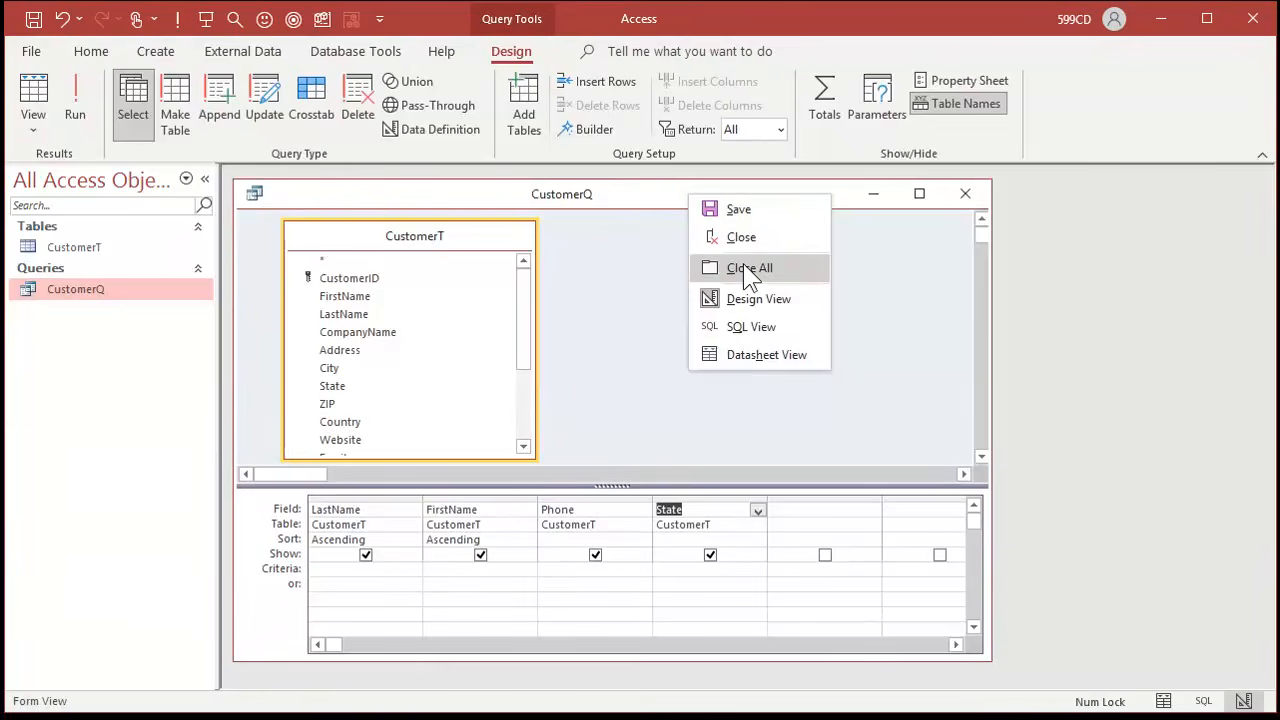
click(786, 356)
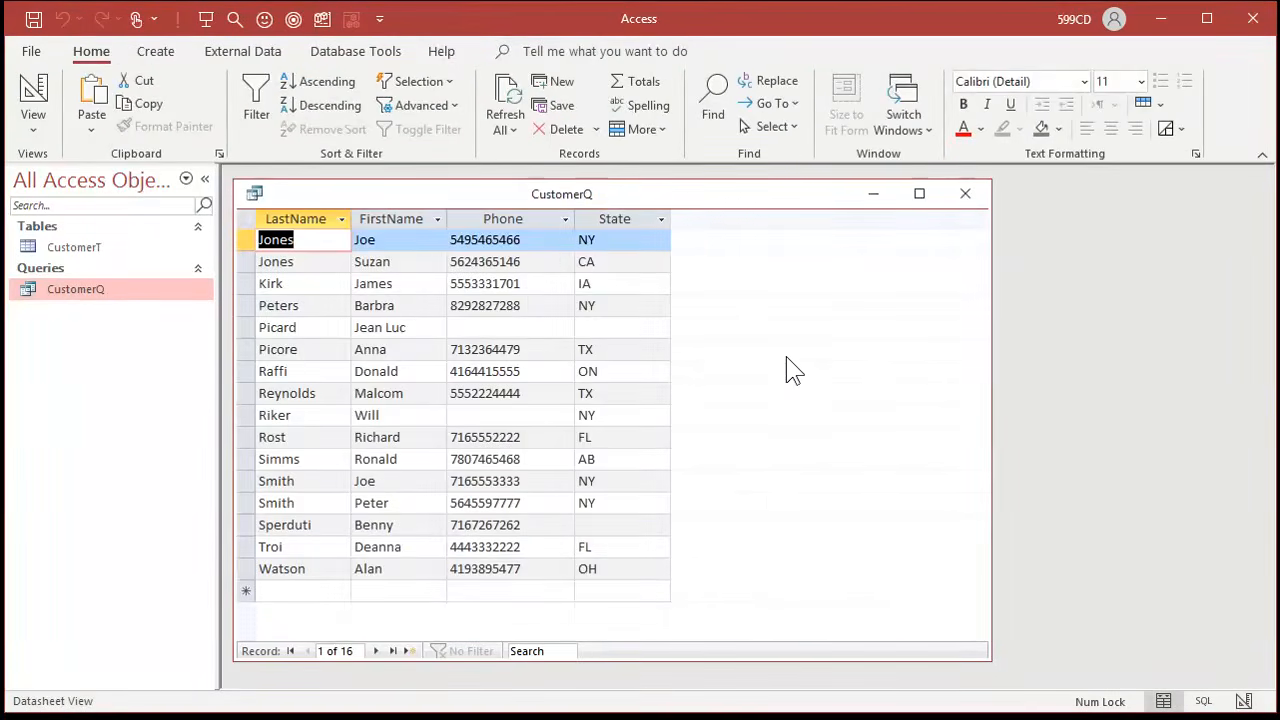
right_click(719, 195)
click(780, 326)
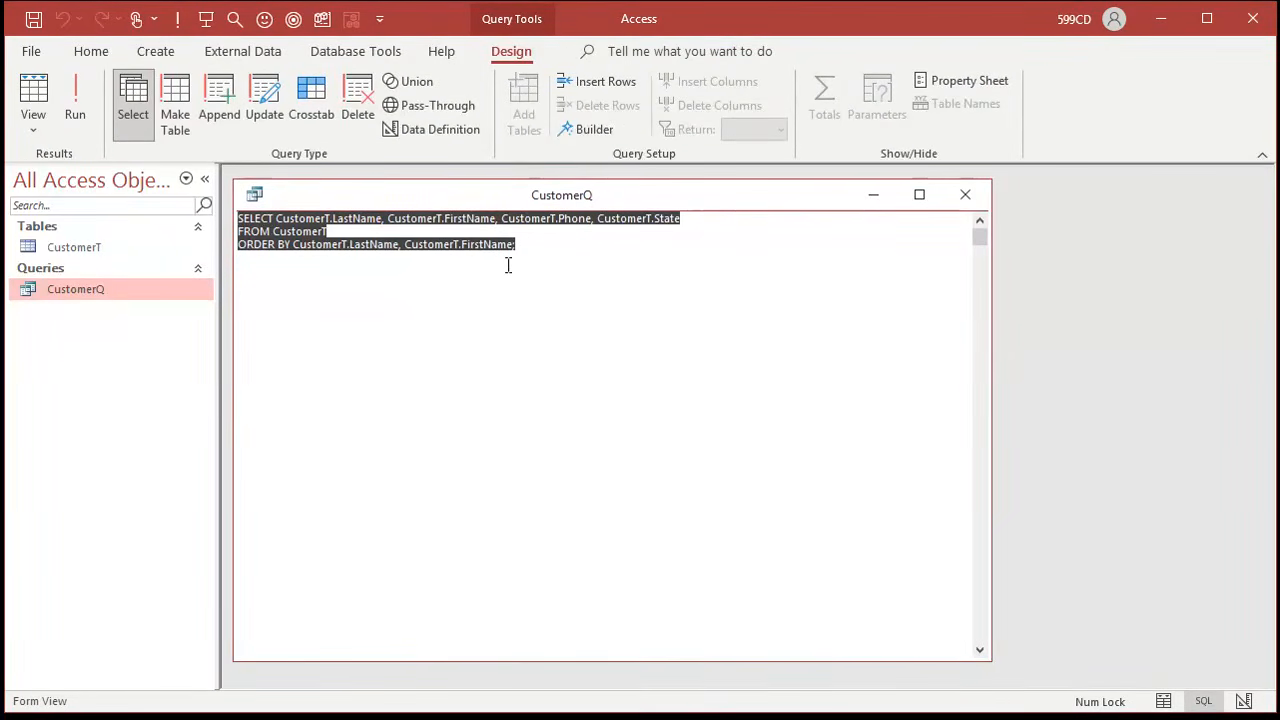
right_click(716, 198)
click(787, 302)
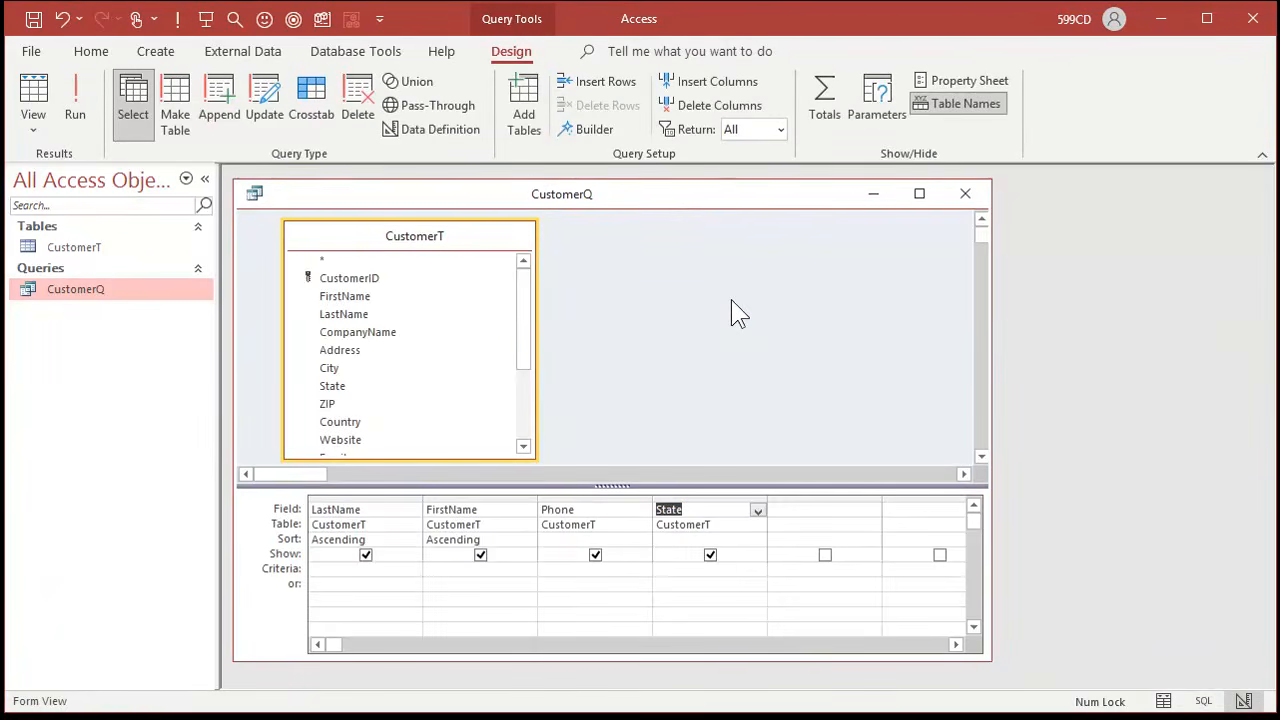
Set the criterion of the State column to NY and run the query.
click(712, 498)
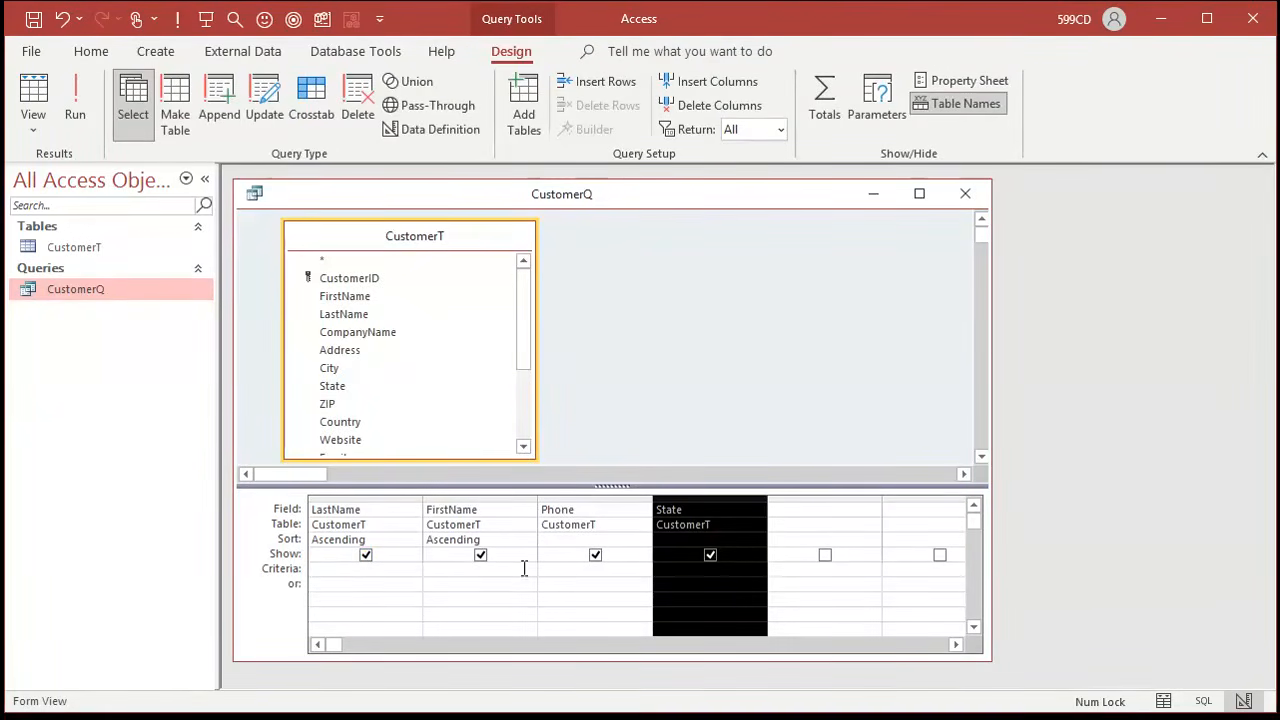
click(700, 568)
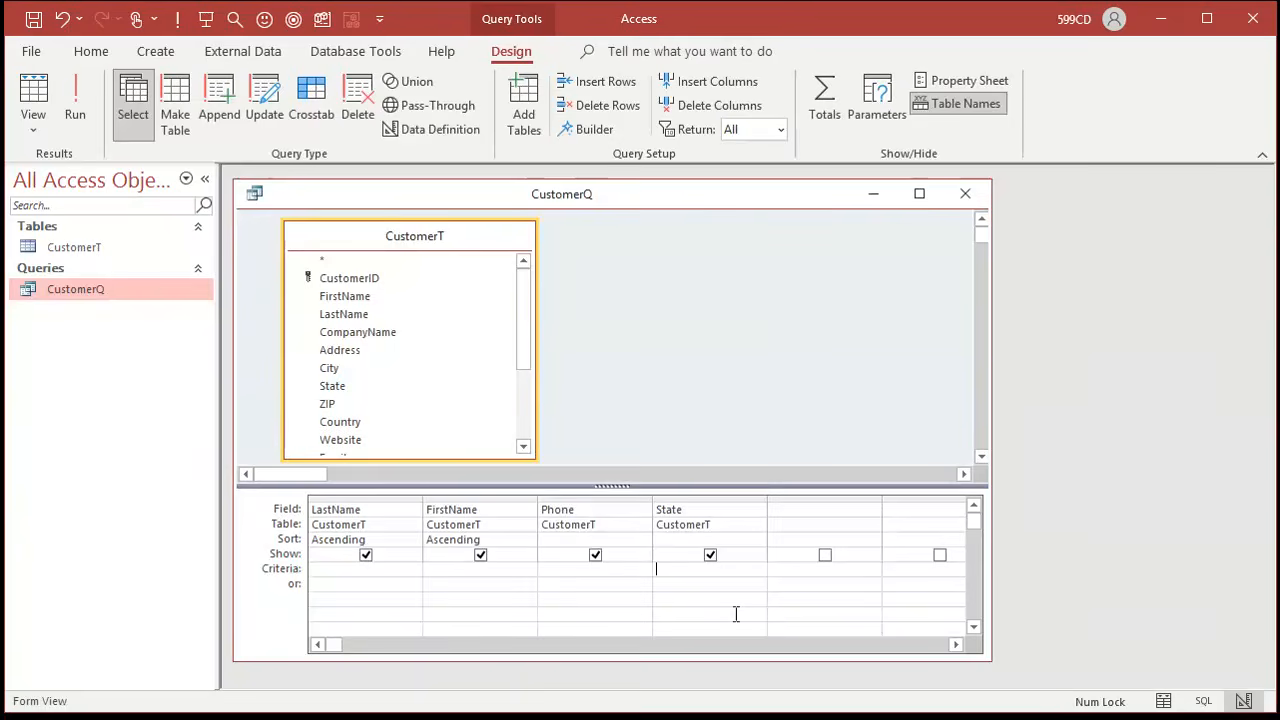
text(NY)
key(Tab)
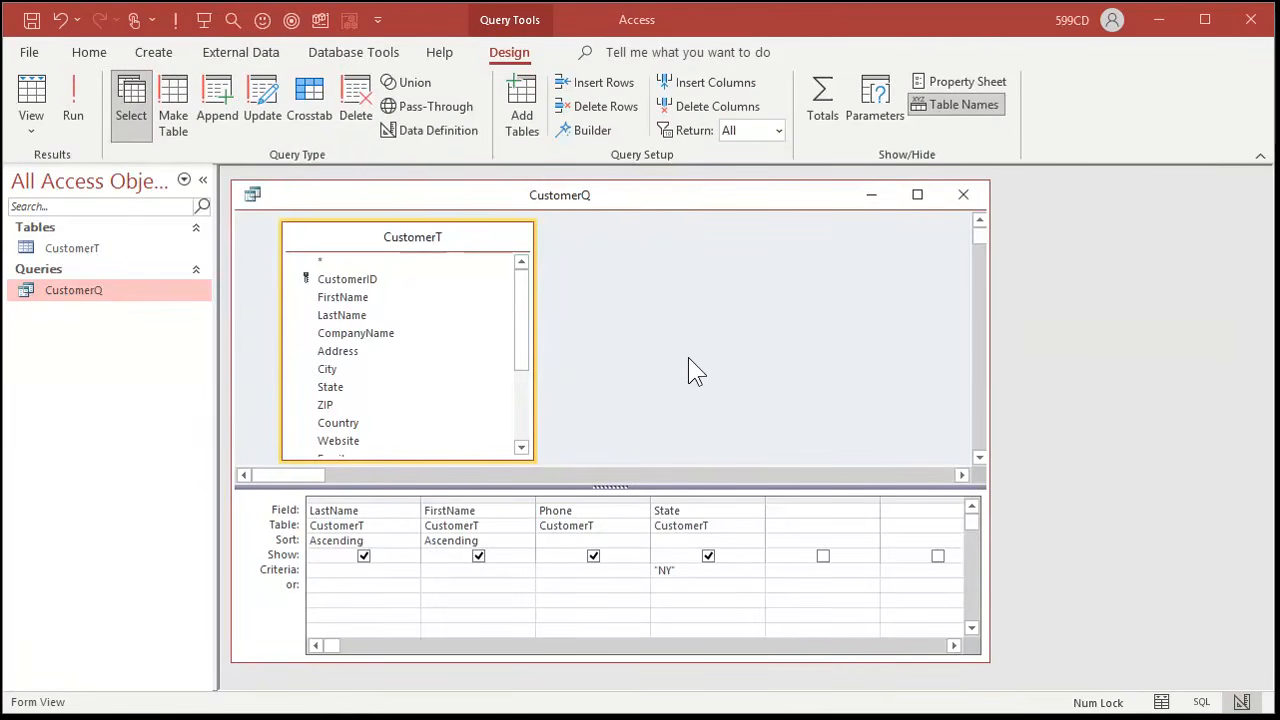
click(73, 85)
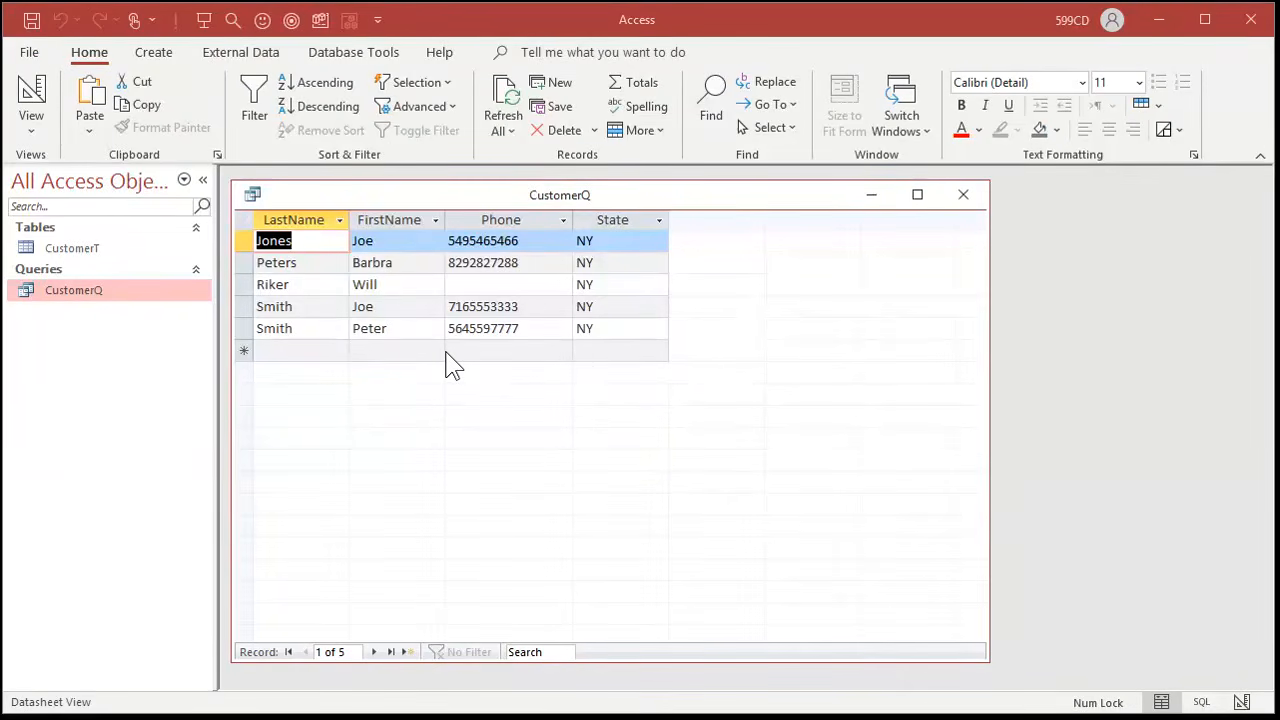
Save the modified query as a new query object named CustomerNYQ and close it.
click(576, 199)
click(29, 55)
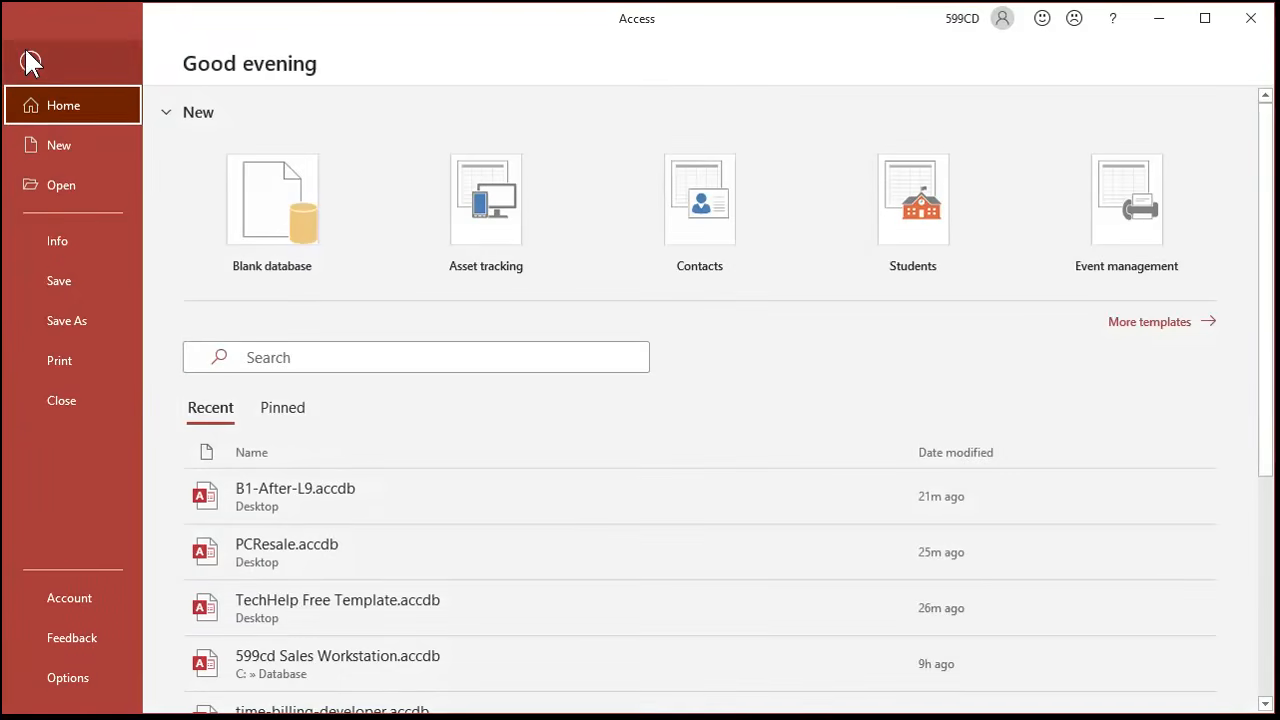
click(66, 322)
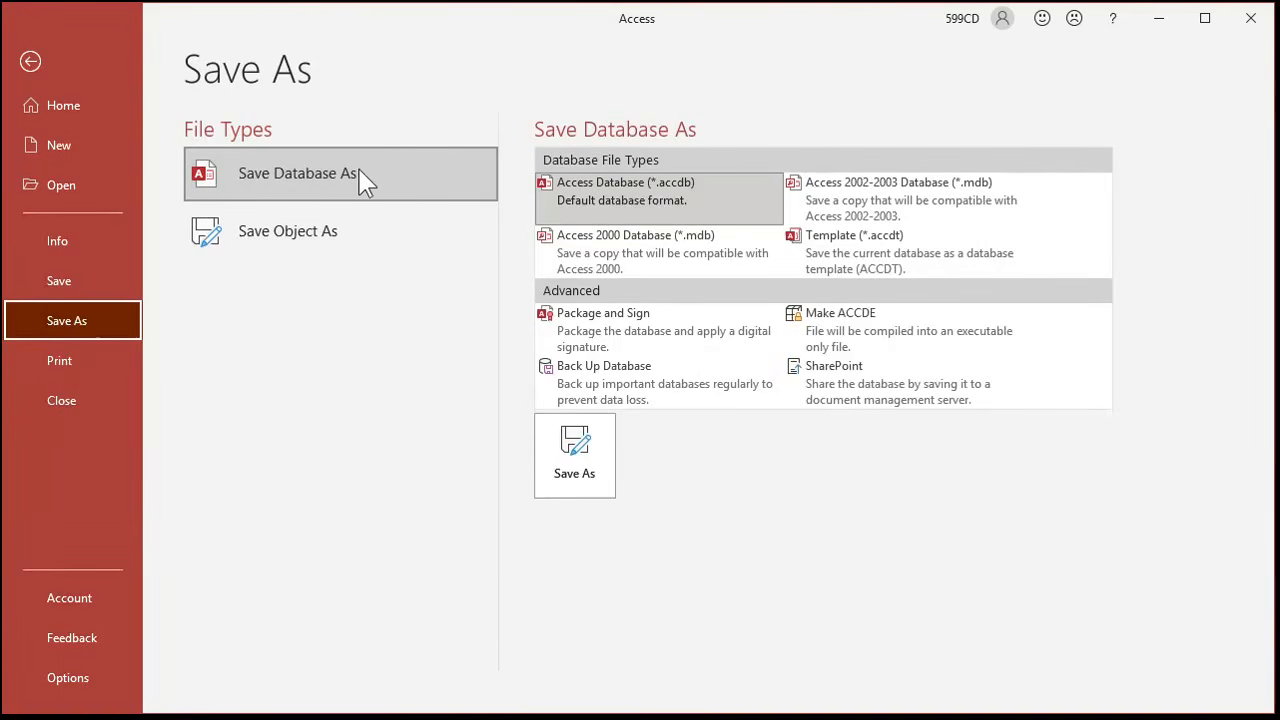
click(333, 249)
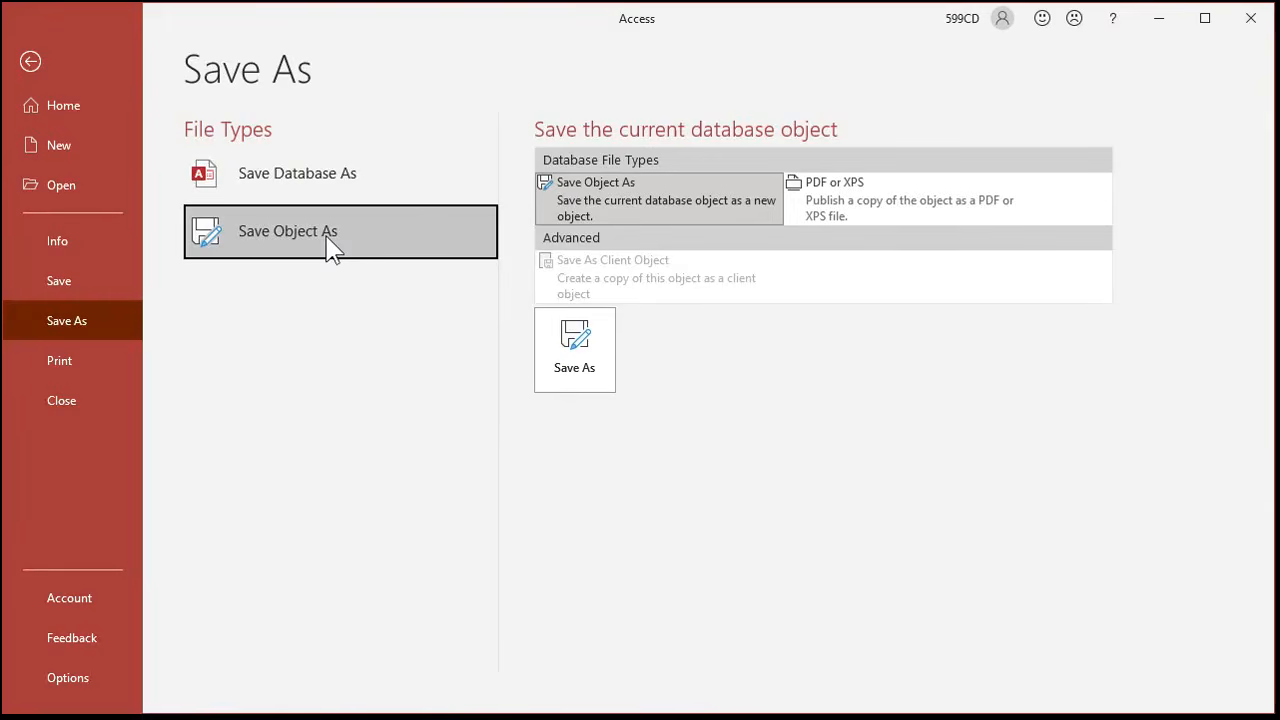
click(574, 353)
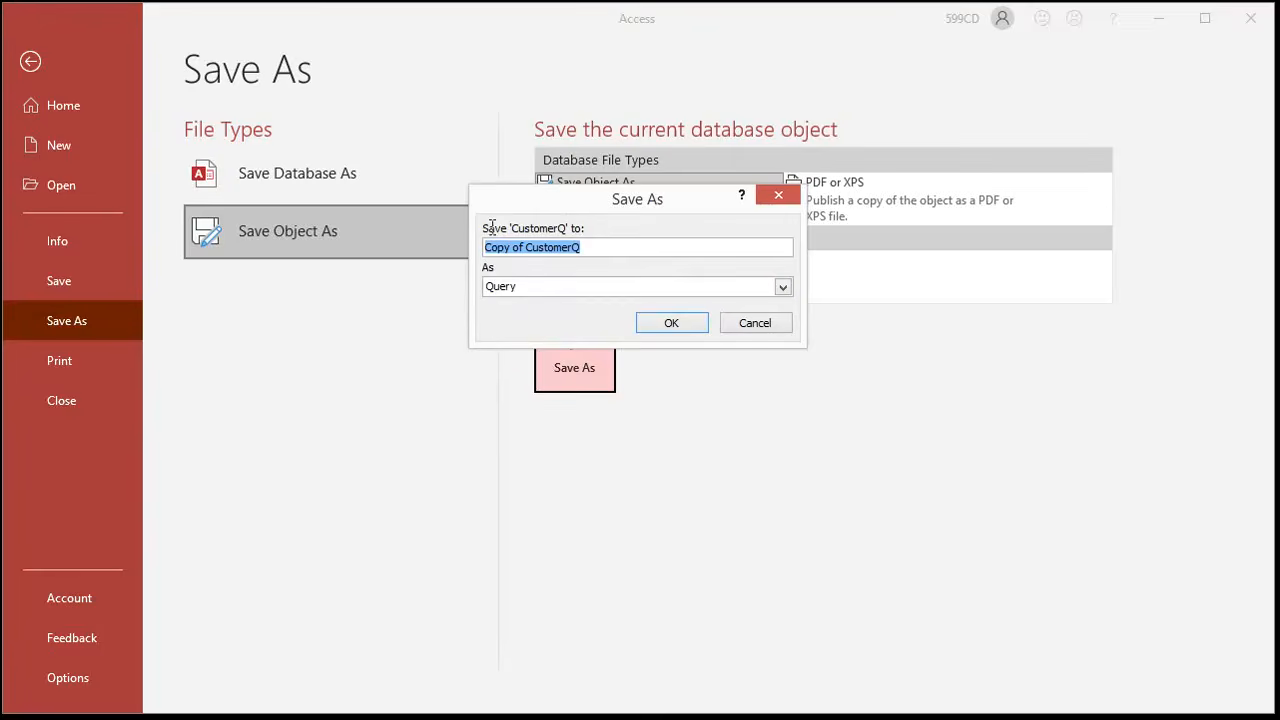
click(594, 245)
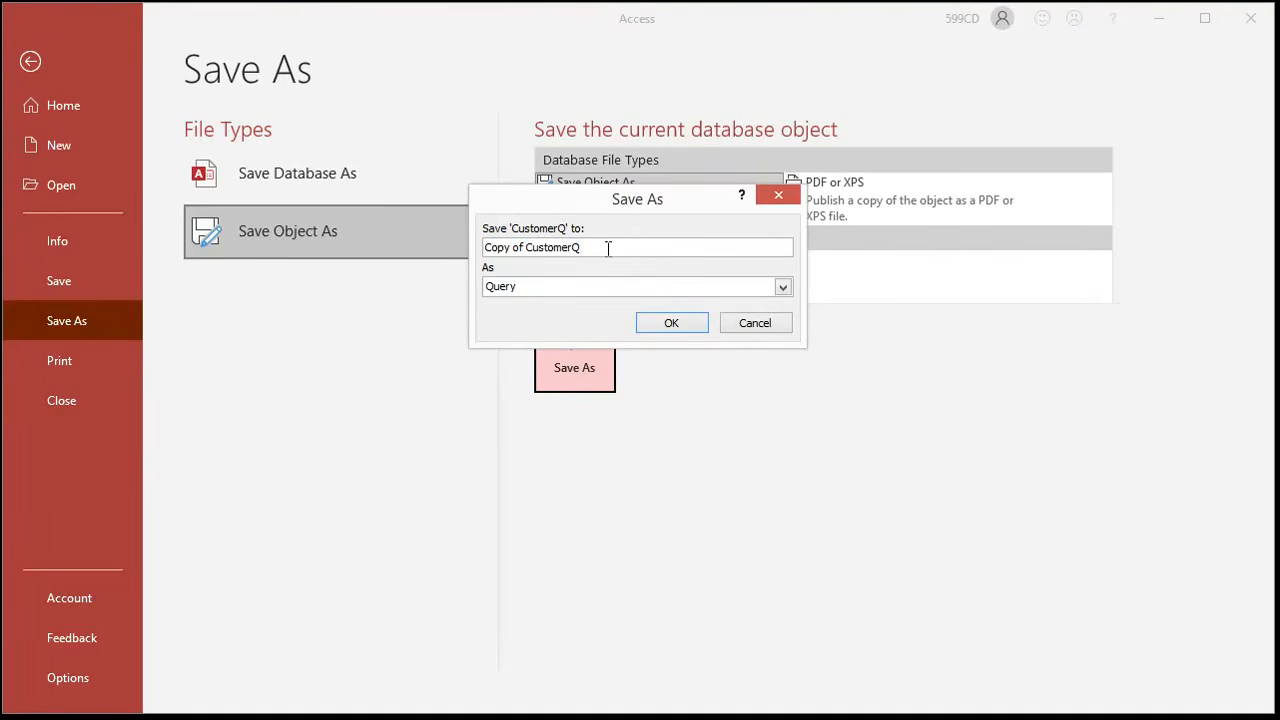
drag(608, 248, 468, 249)
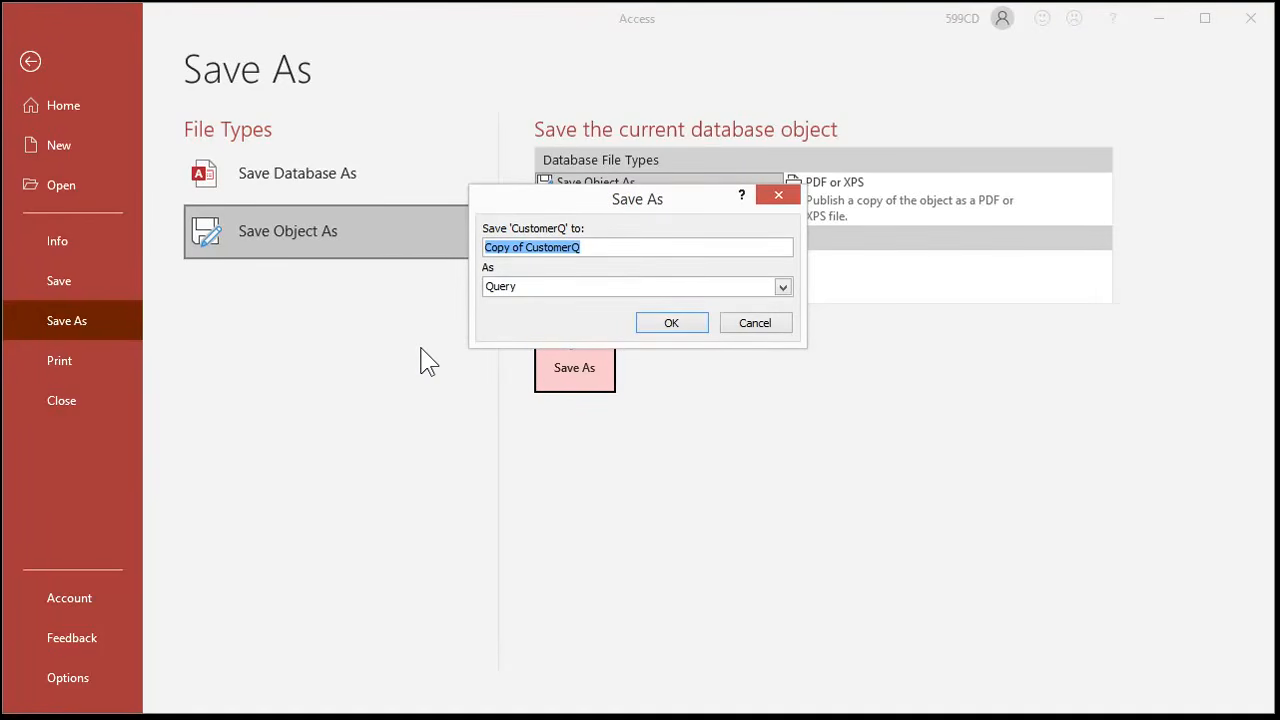
text(CustomerNYQ)
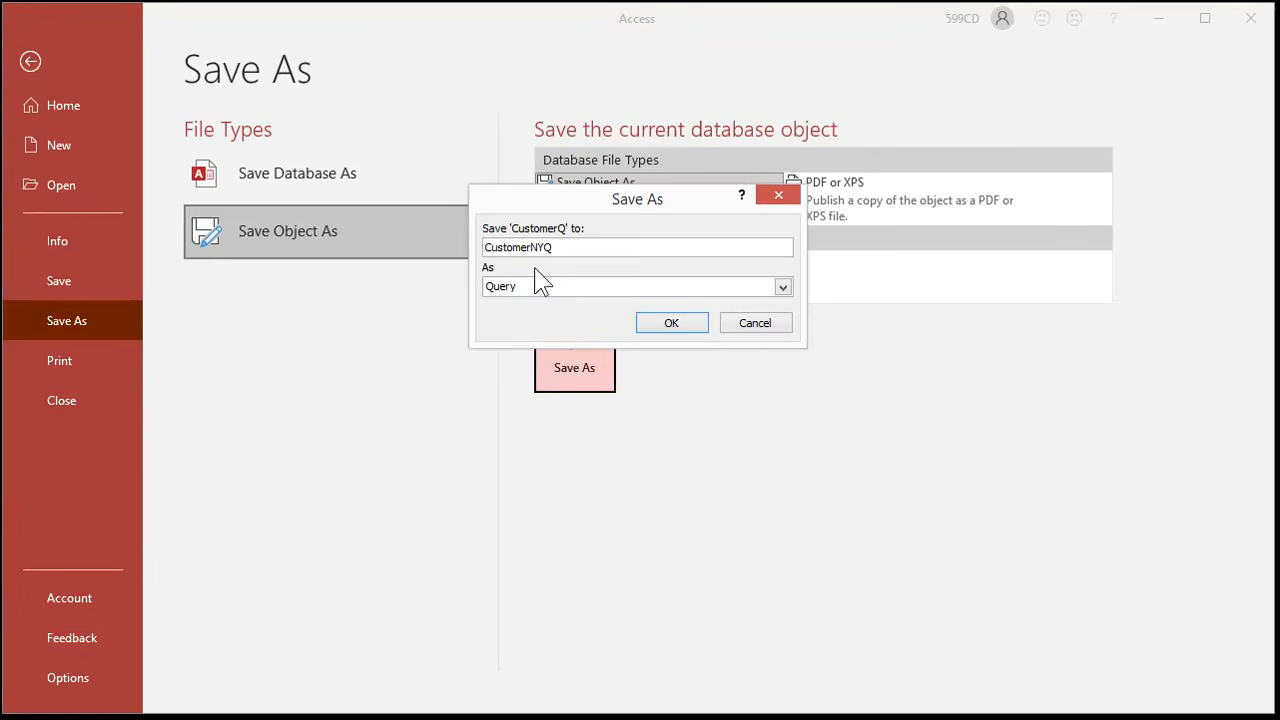
click(690, 331)
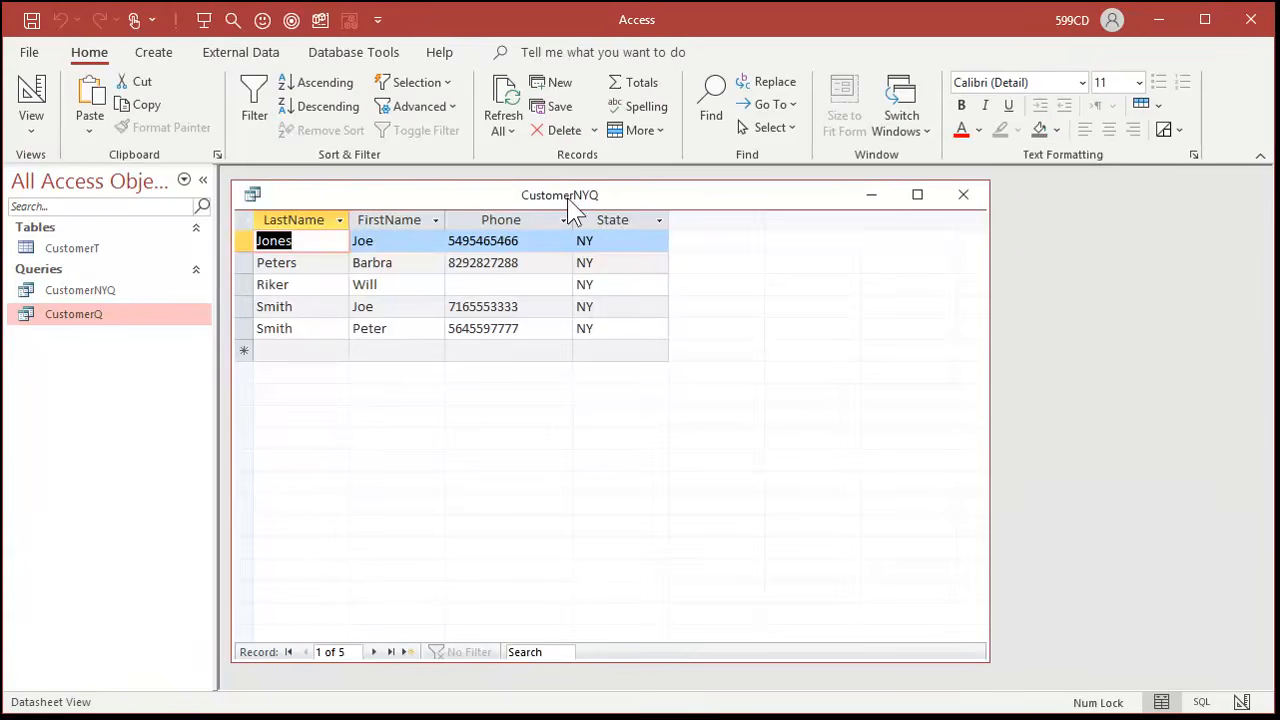
click(977, 199)
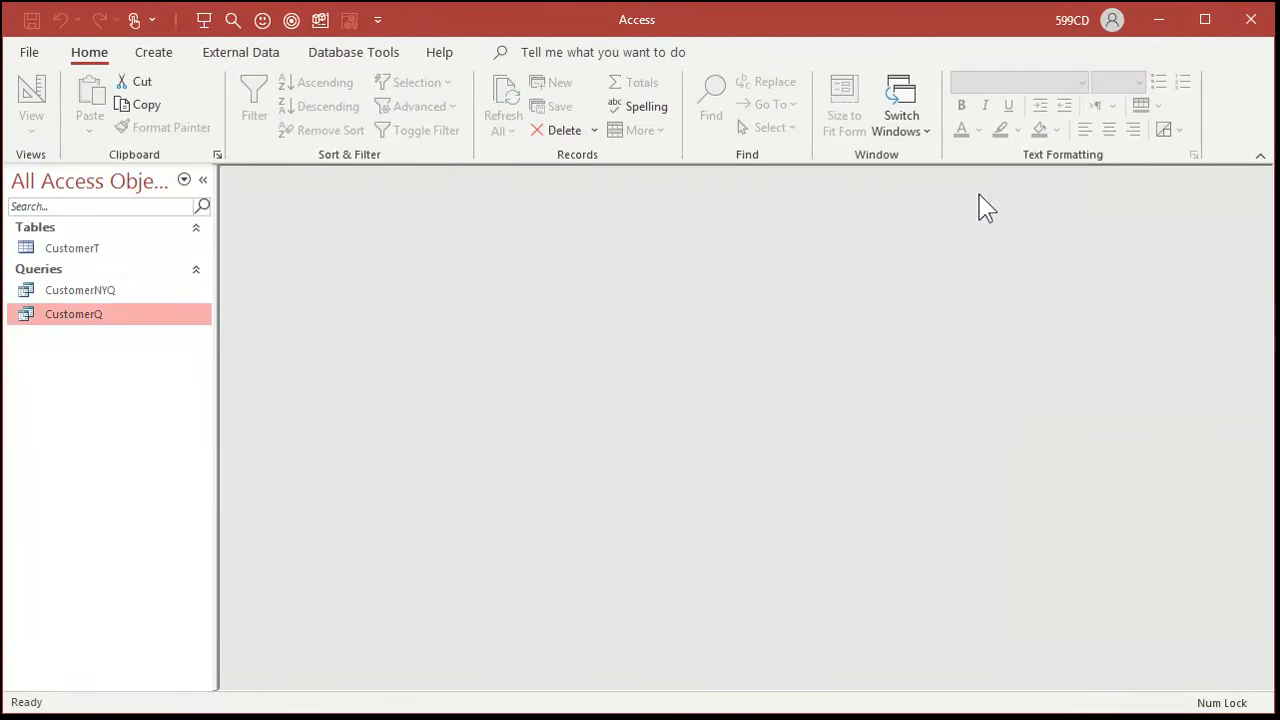
Open CustomerQ and CustomerNYQ and arrange their windows side by side to compare the records.
double_click(95, 315)
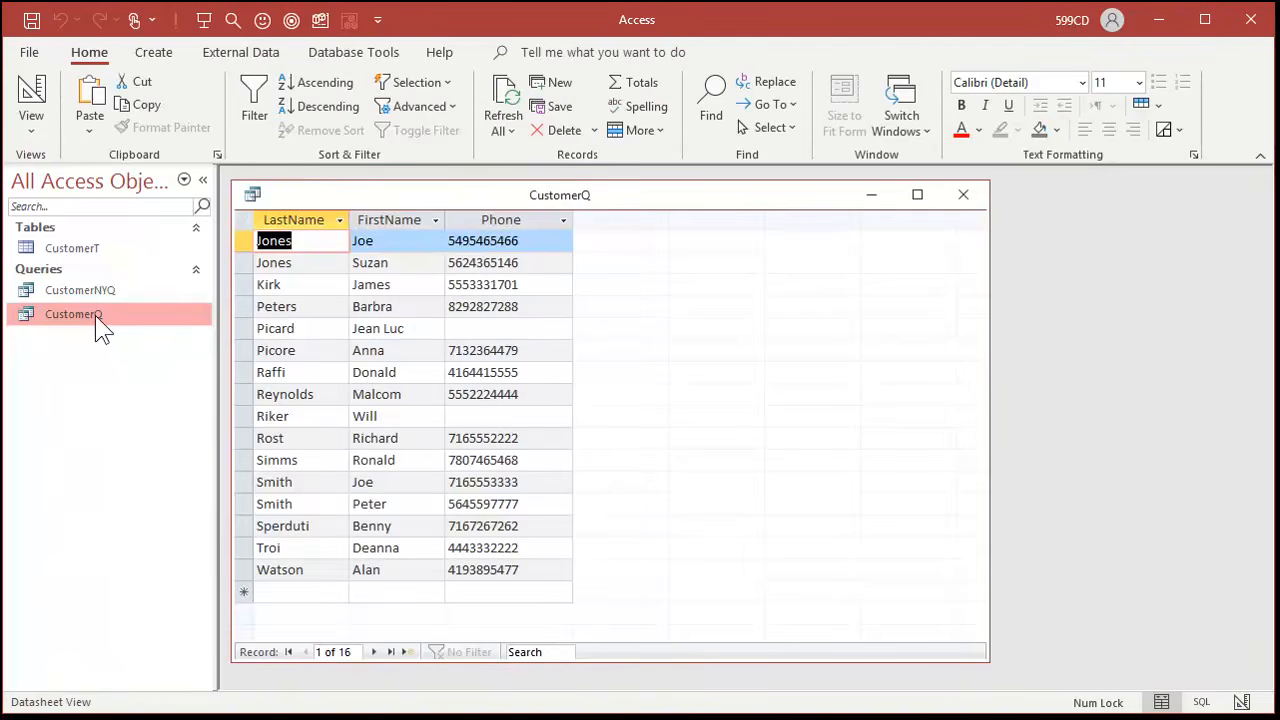
double_click(112, 290)
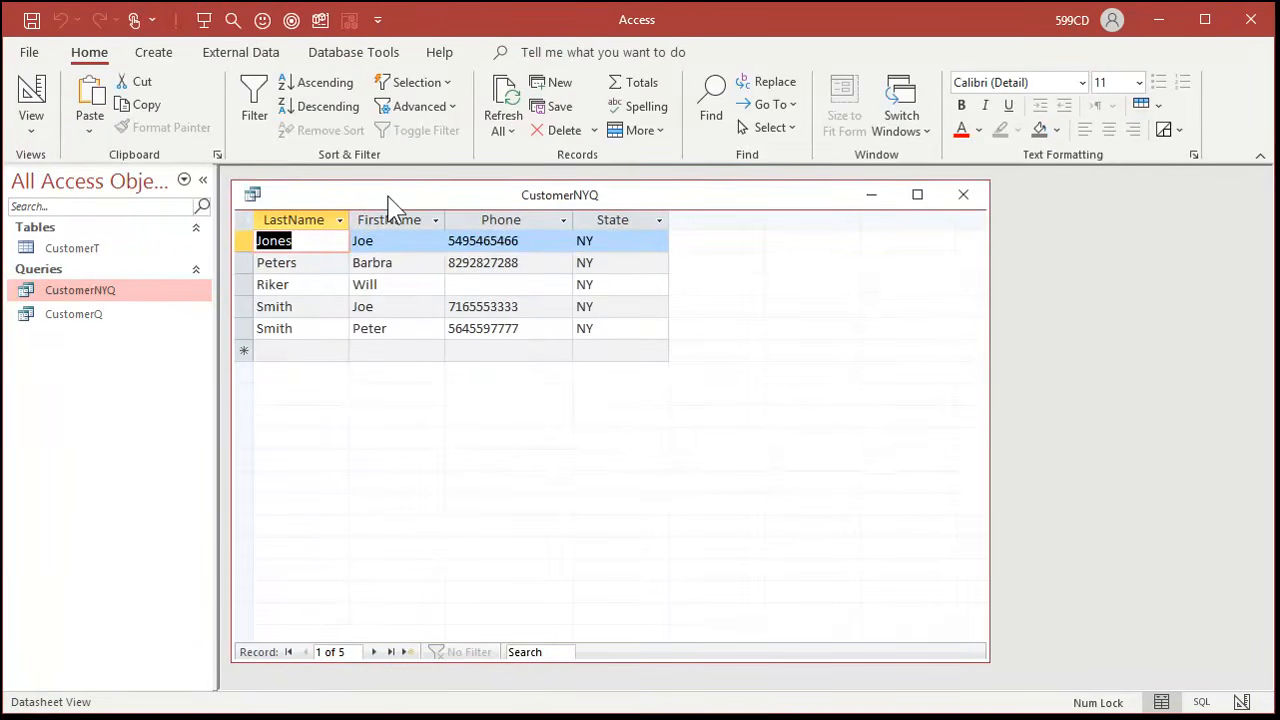
drag(390, 196, 640, 227)
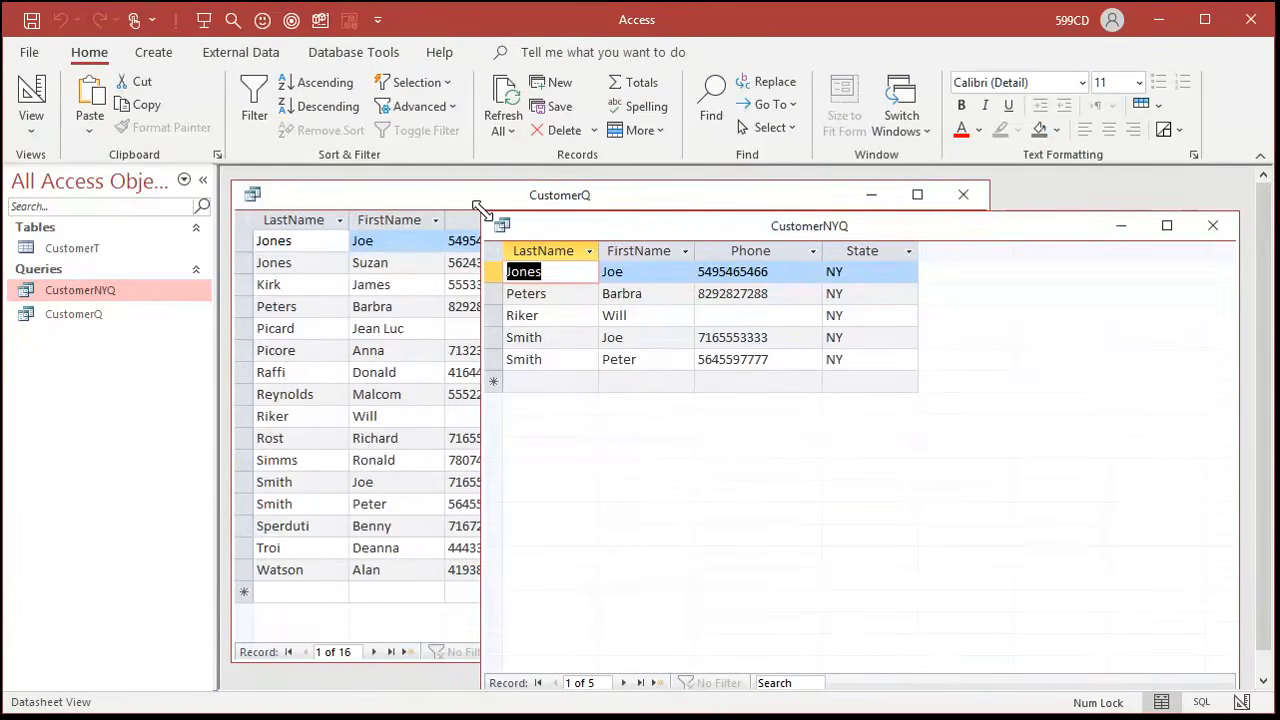
drag(486, 216, 735, 279)
click(797, 198)
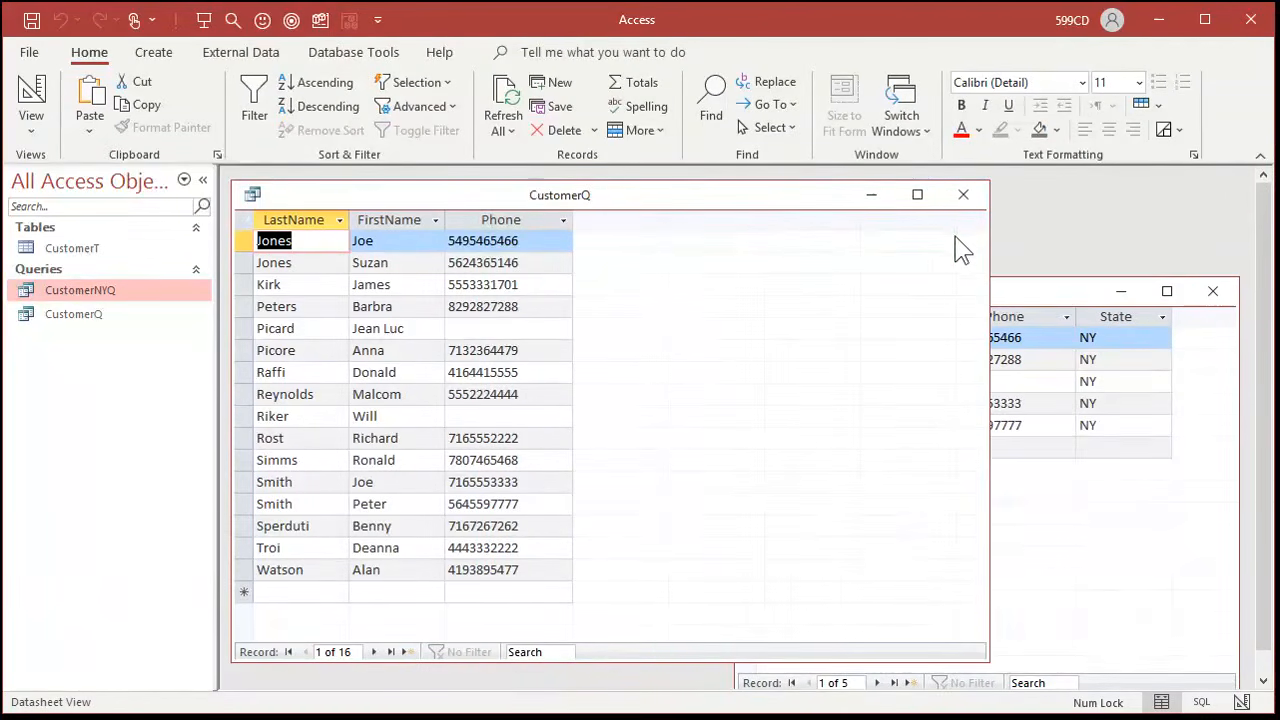
drag(988, 232, 707, 232)
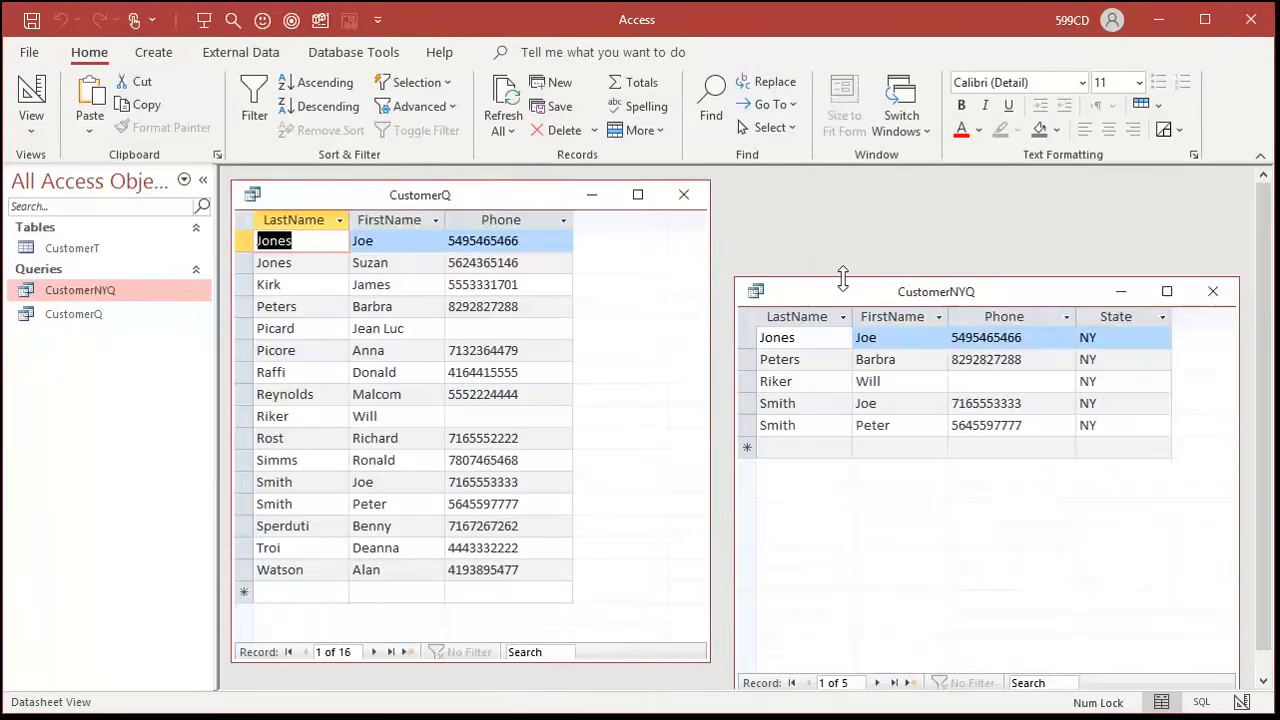
drag(840, 302, 815, 245)
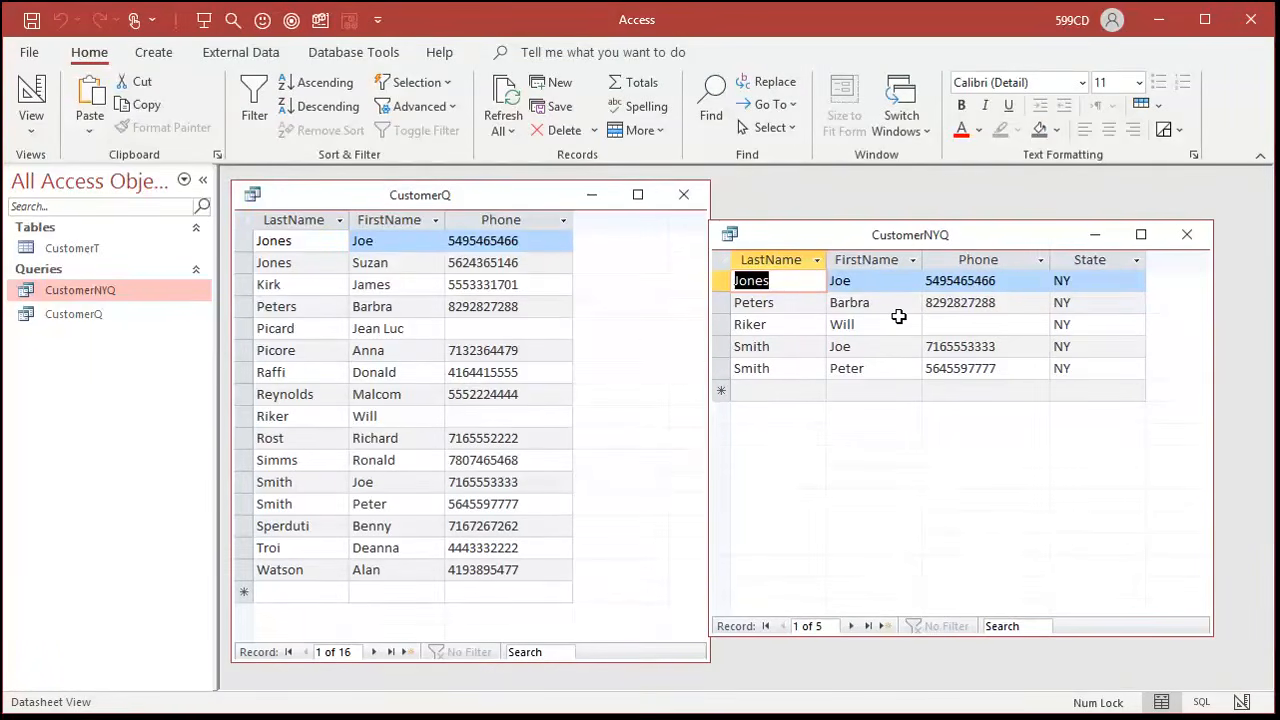
View the CustomerT table's records, closing the table and both open queries.
double_click(88, 249)
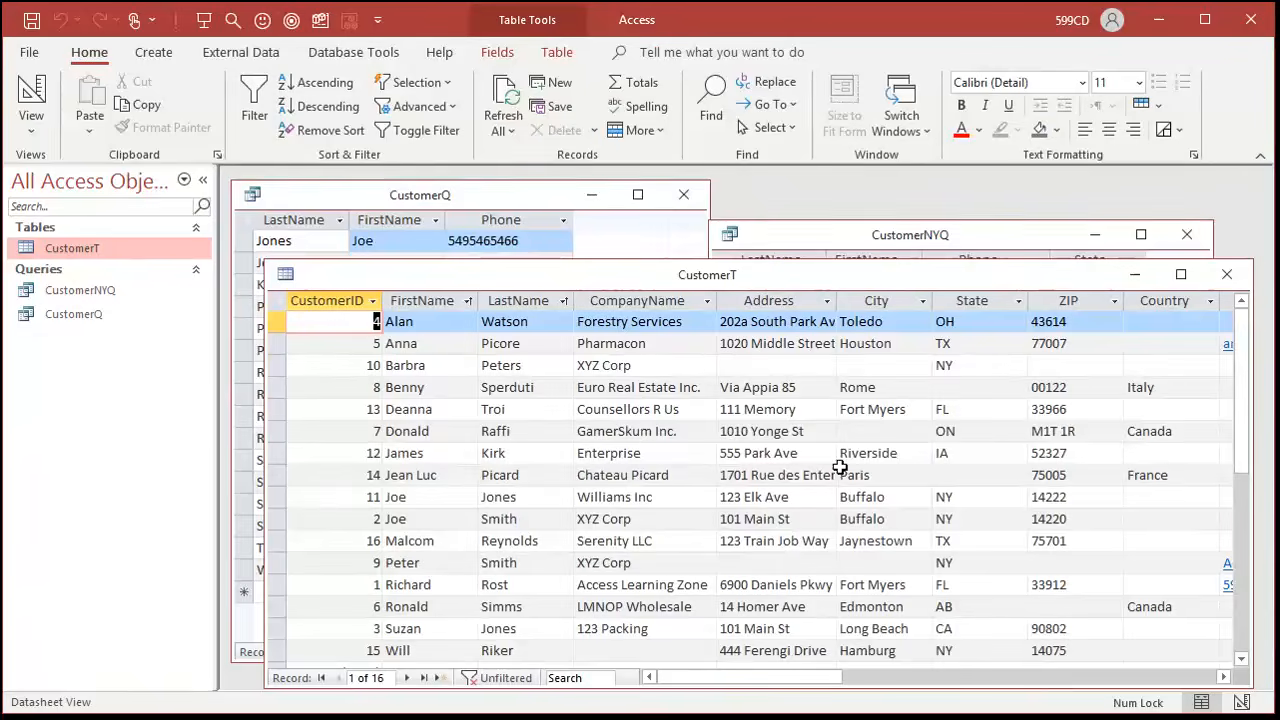
click(1227, 274)
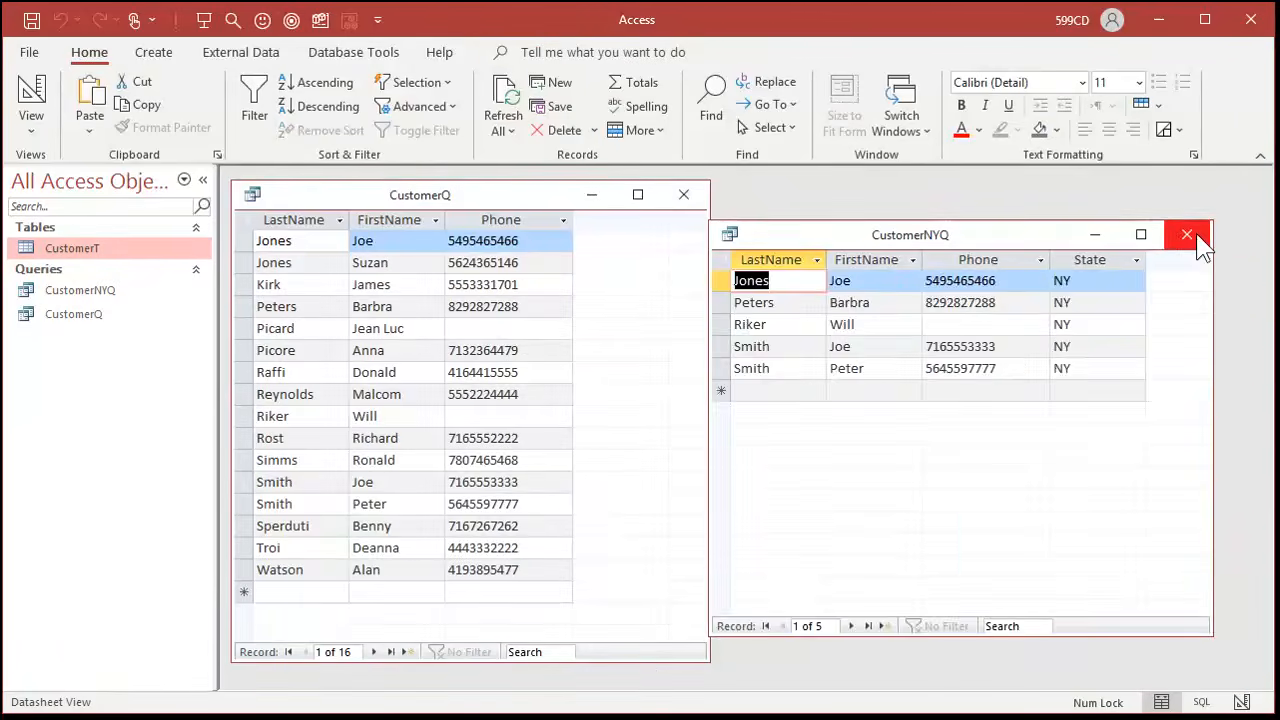
click(1188, 235)
click(686, 194)
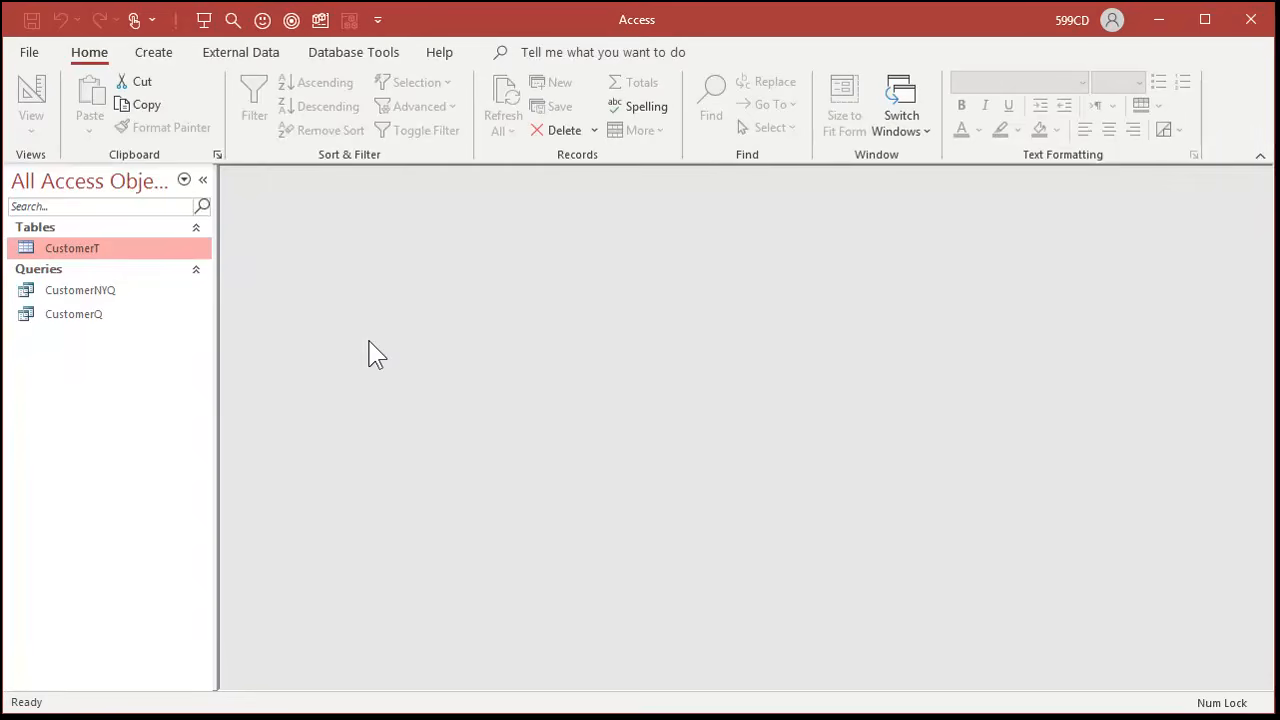
Duplicate the CustomerNYQ query under the name CustomerPAQ.
click(113, 291)
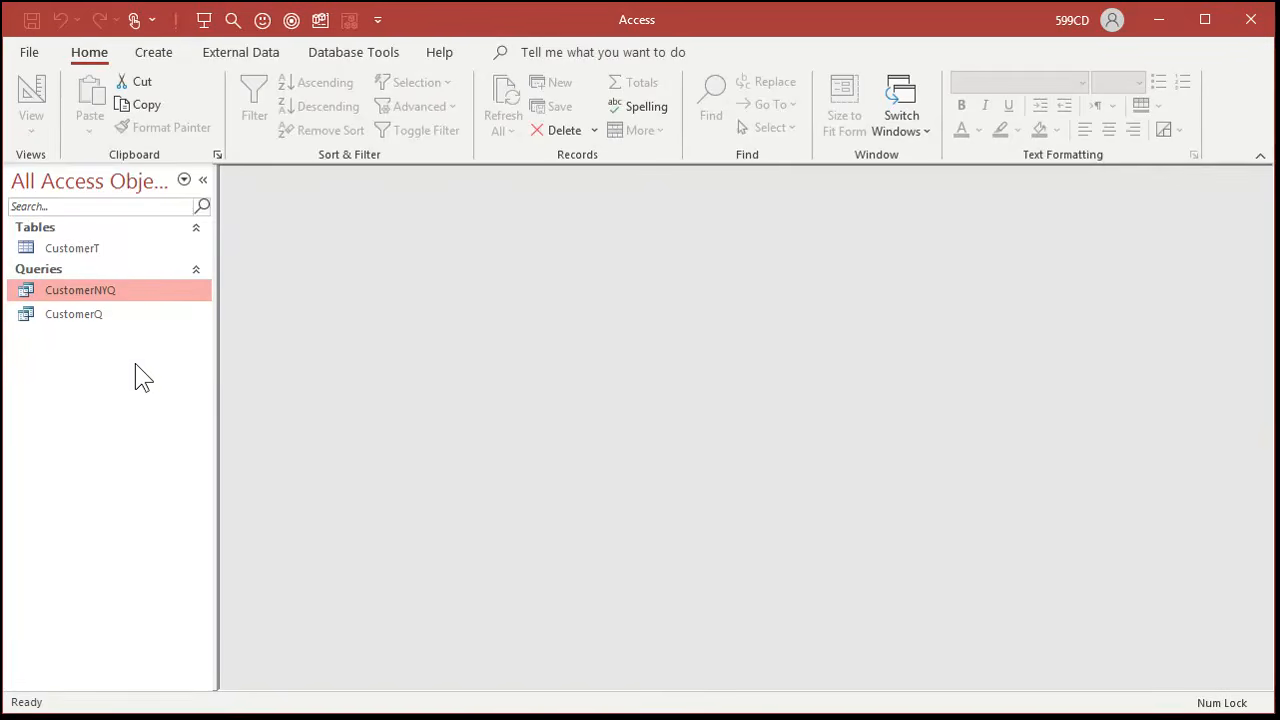
click(131, 450)
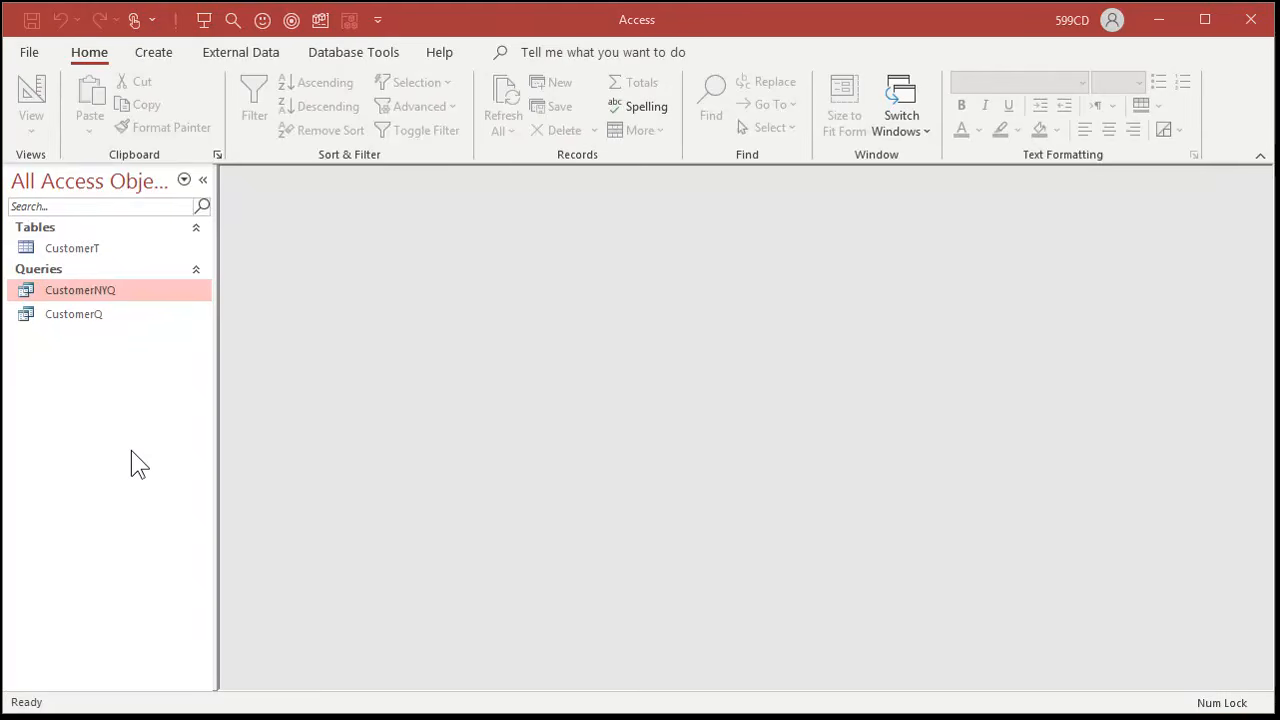
key(ctrl+v)
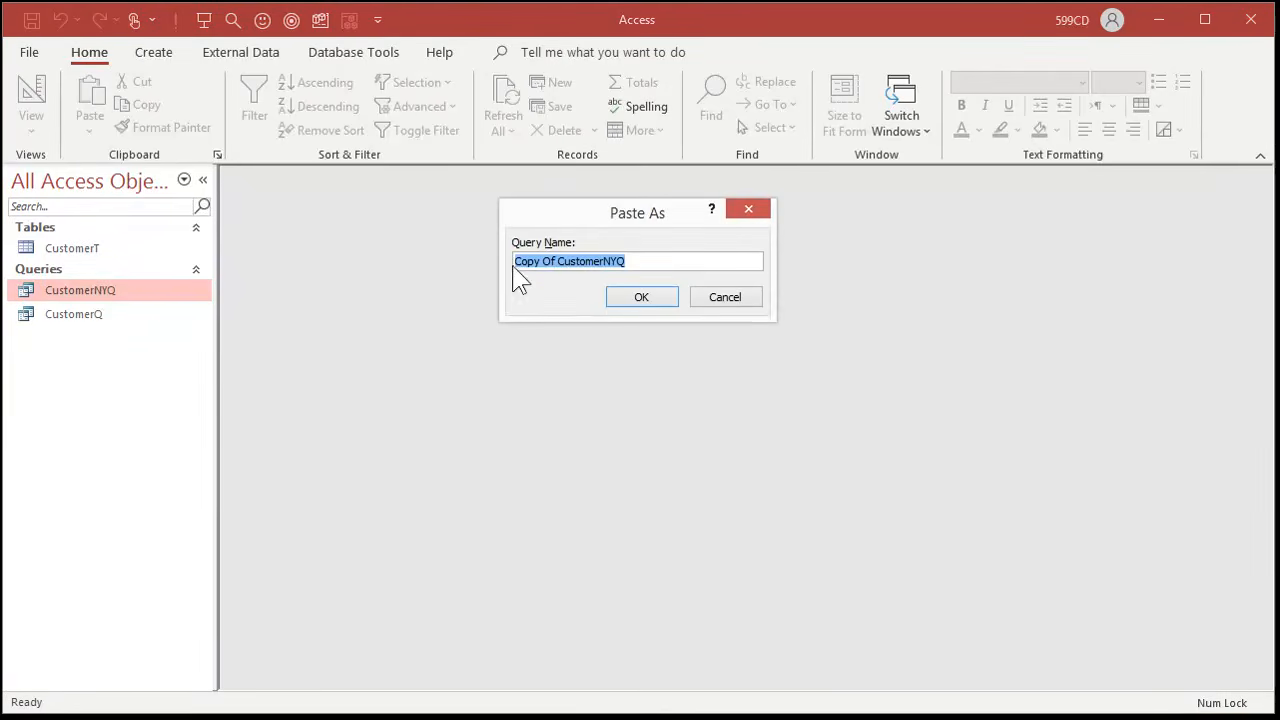
click(560, 261)
drag(558, 261, 455, 268)
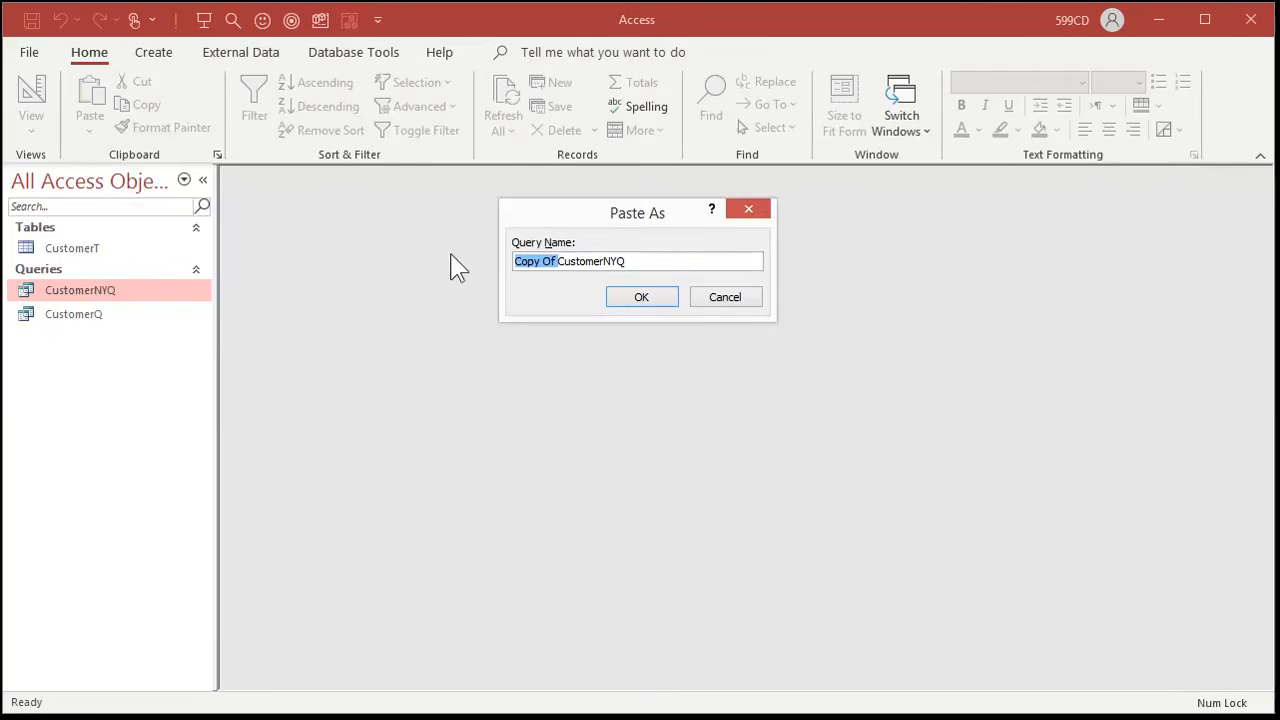
key(Delete)
key(BackSpace)
key(BackSpace)
text(PAQ)
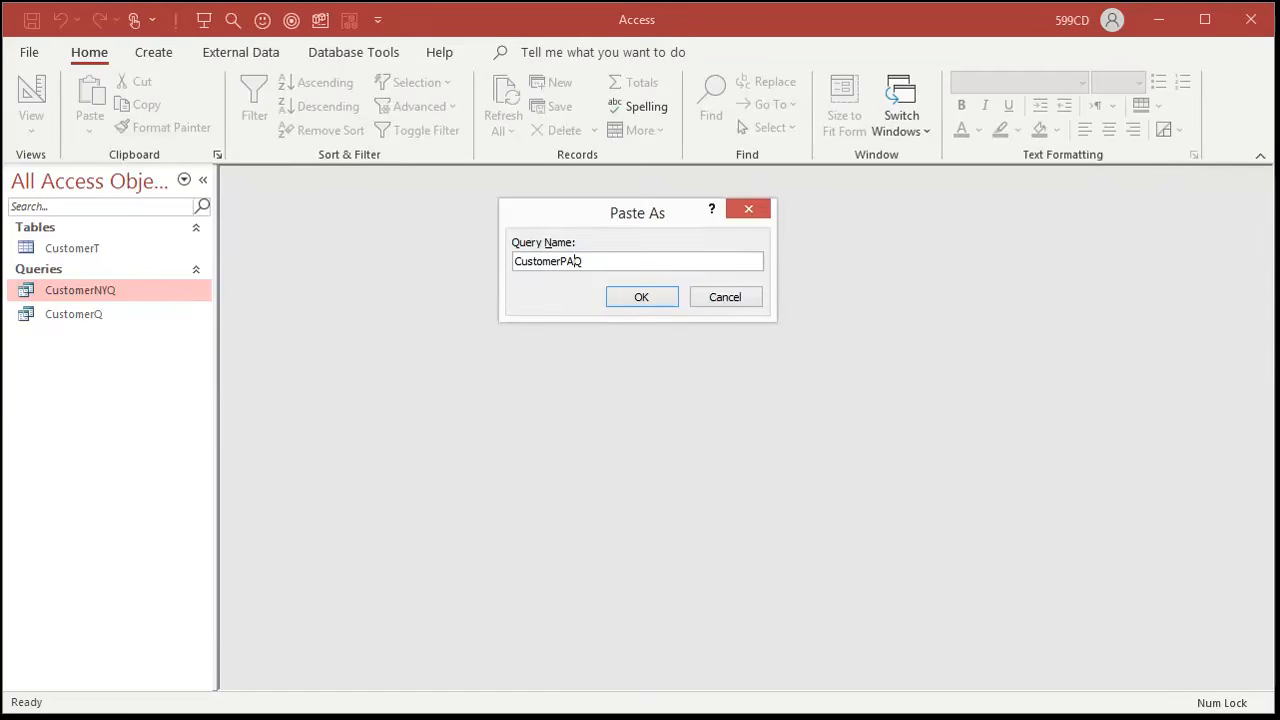
click(636, 295)
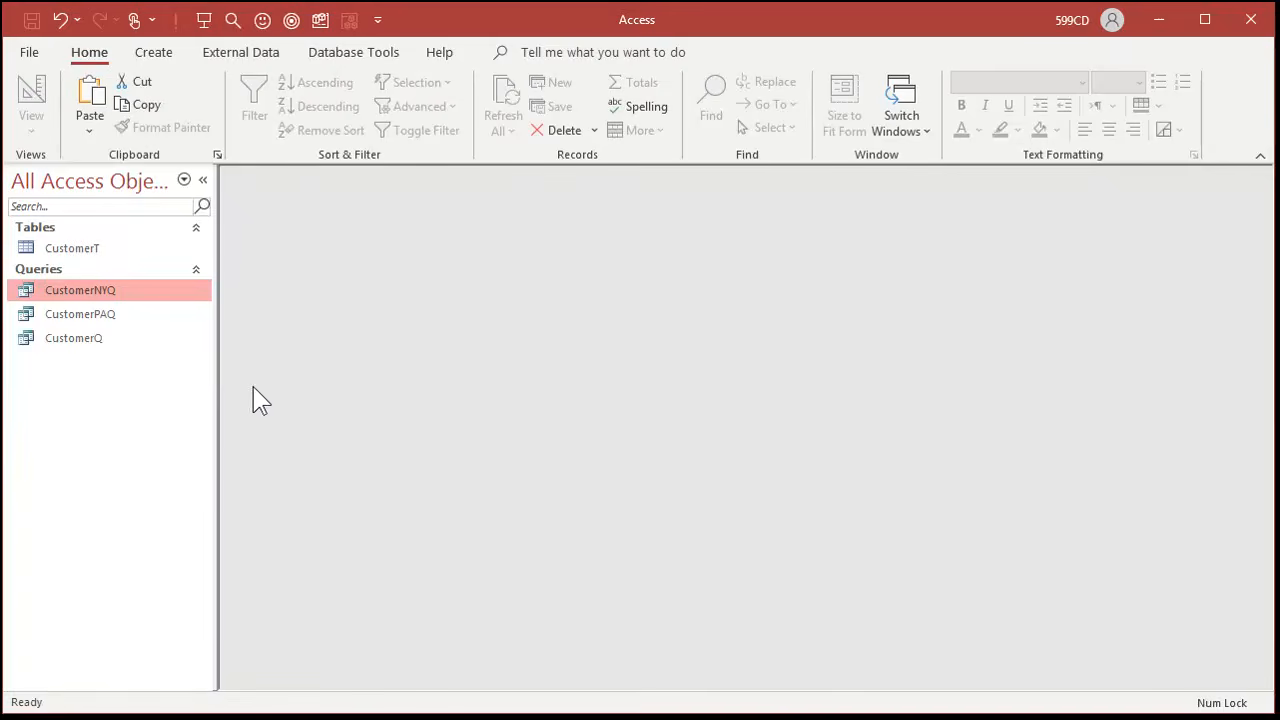
Open CustomerPAQ in Design view, set its State criterion to PA, and run the query.
double_click(101, 316)
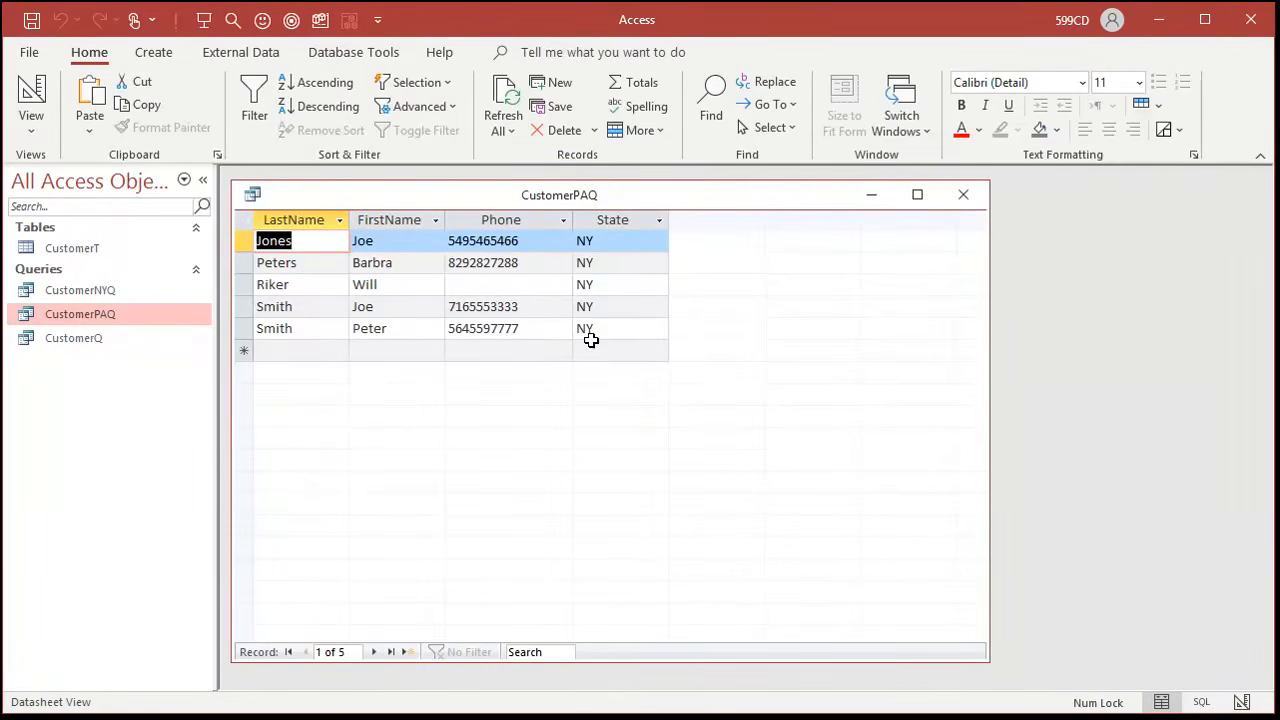
right_click(528, 203)
click(586, 313)
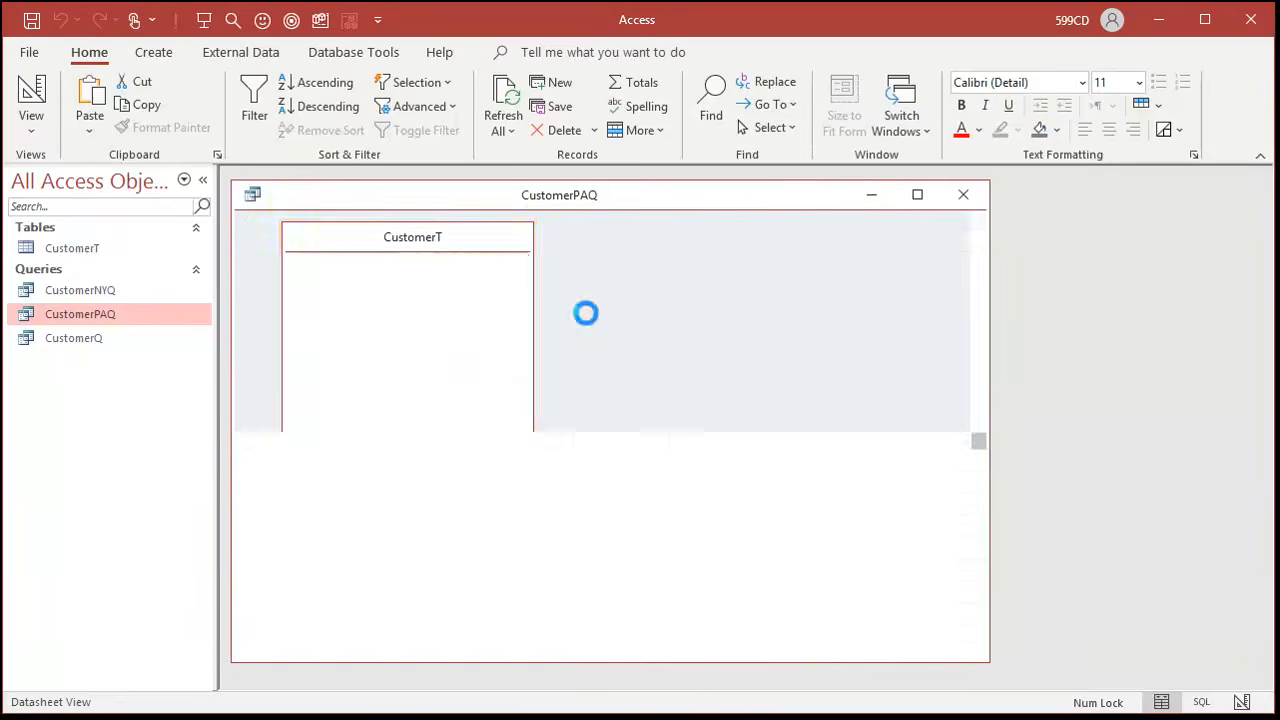
double_click(664, 539)
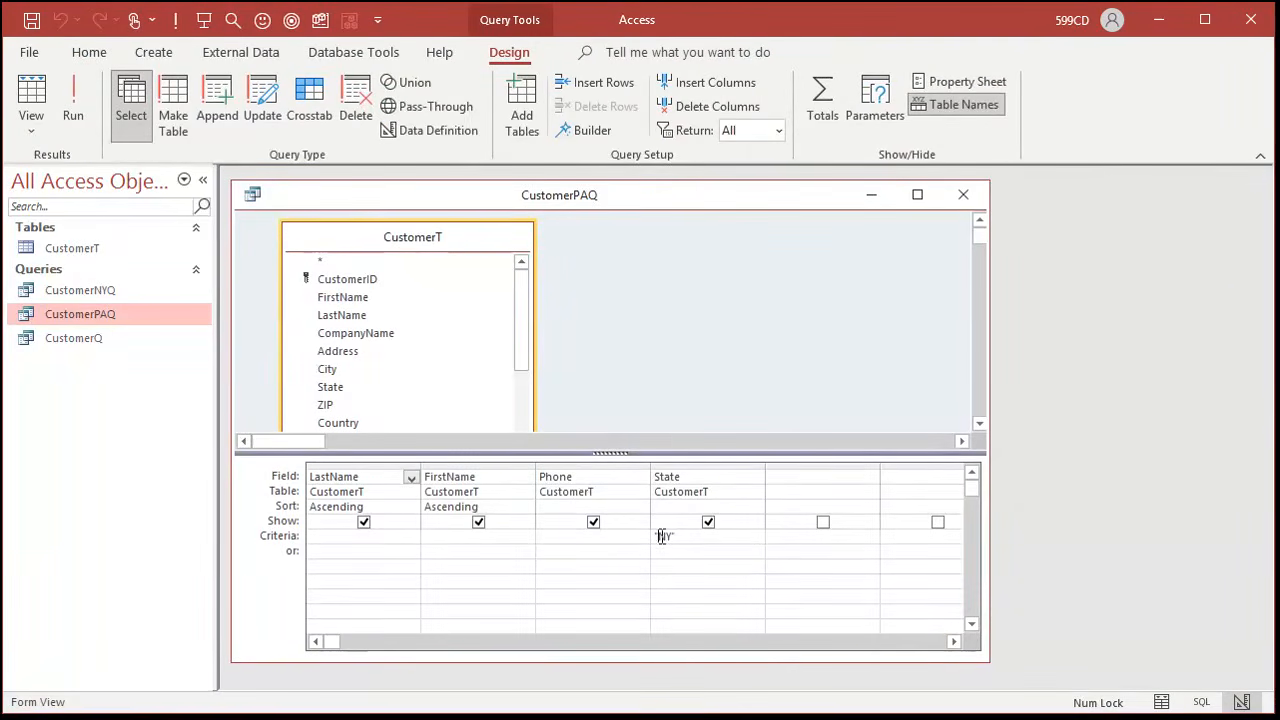
text(PA)
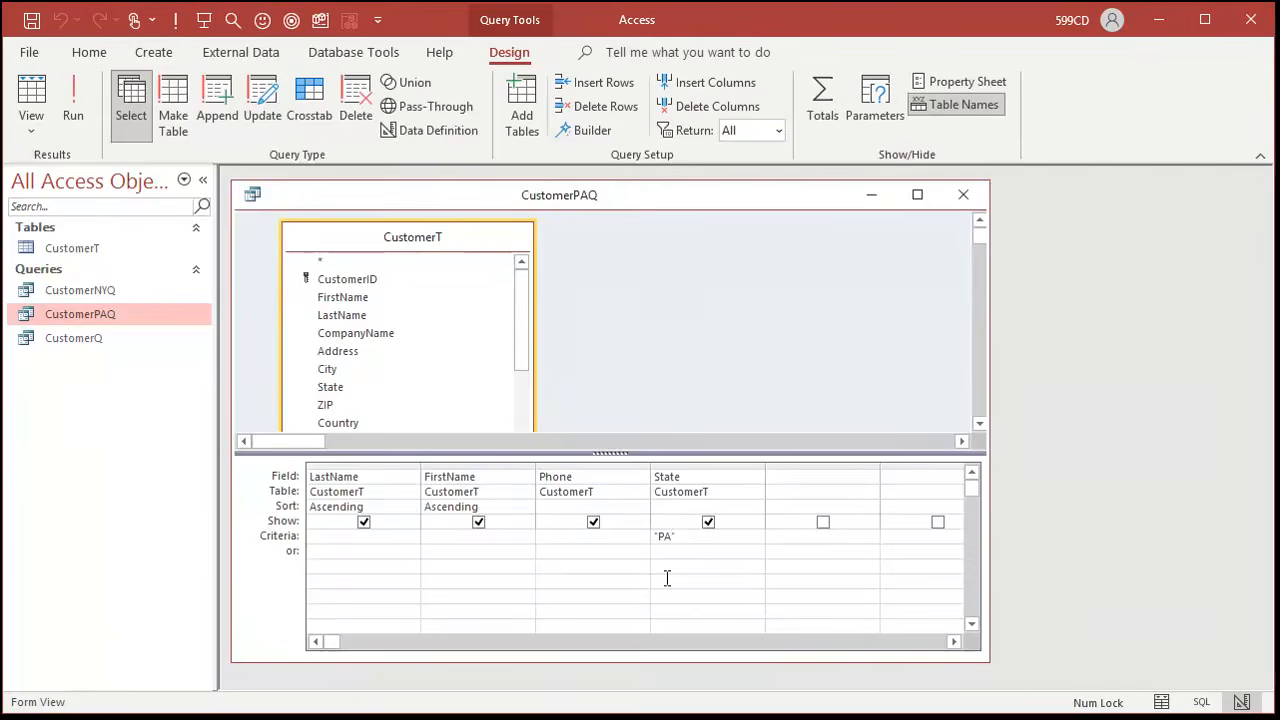
key(Home)
click(64, 93)
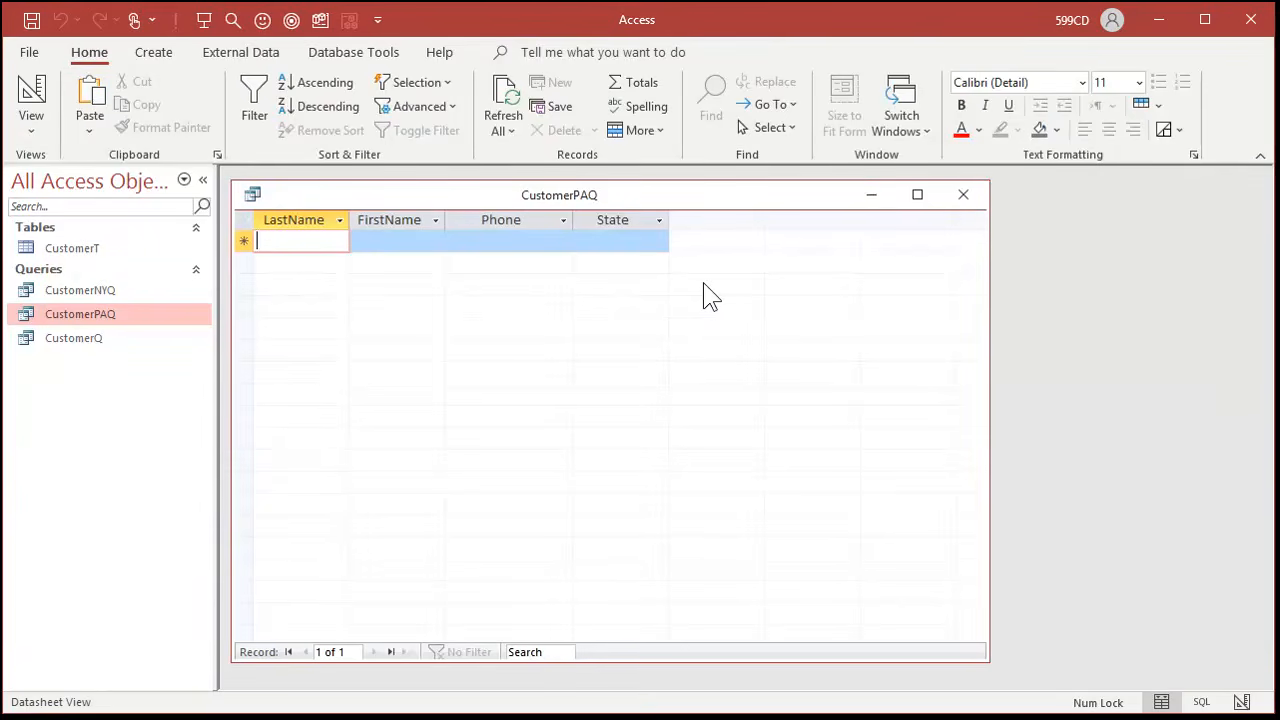
Open the CustomerT table and examine the values in its State column.
double_click(95, 258)
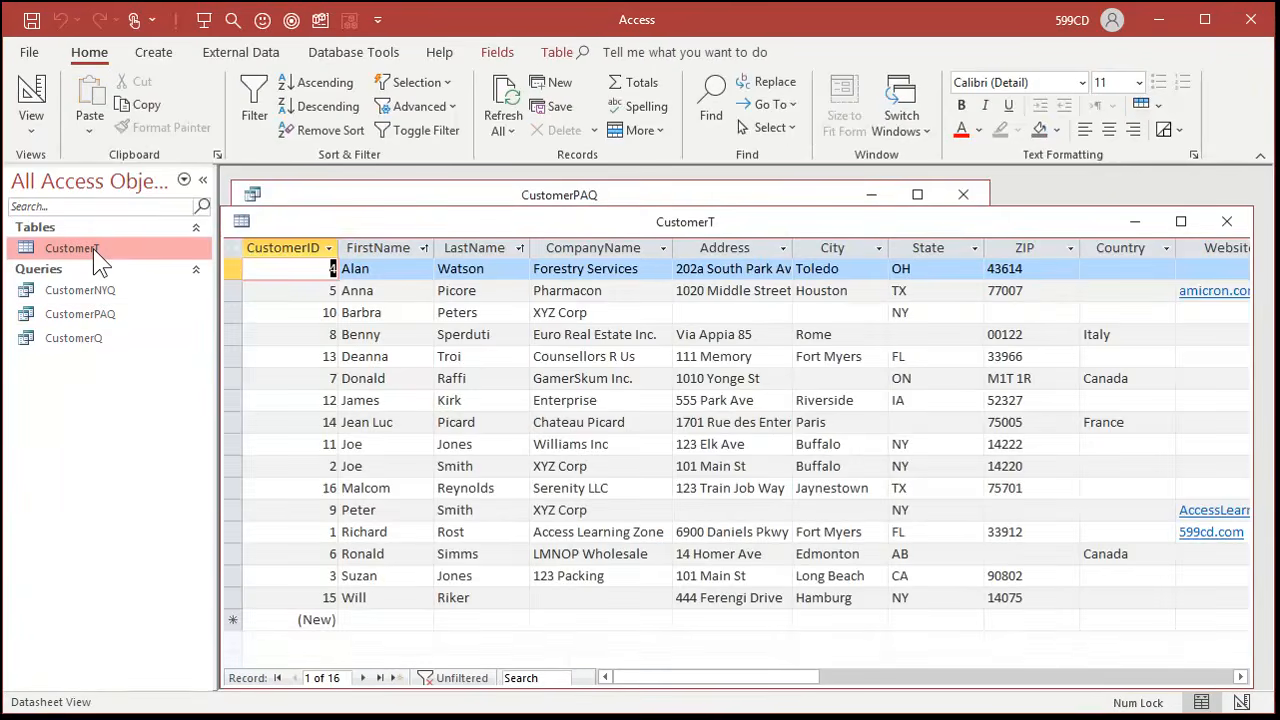
click(935, 246)
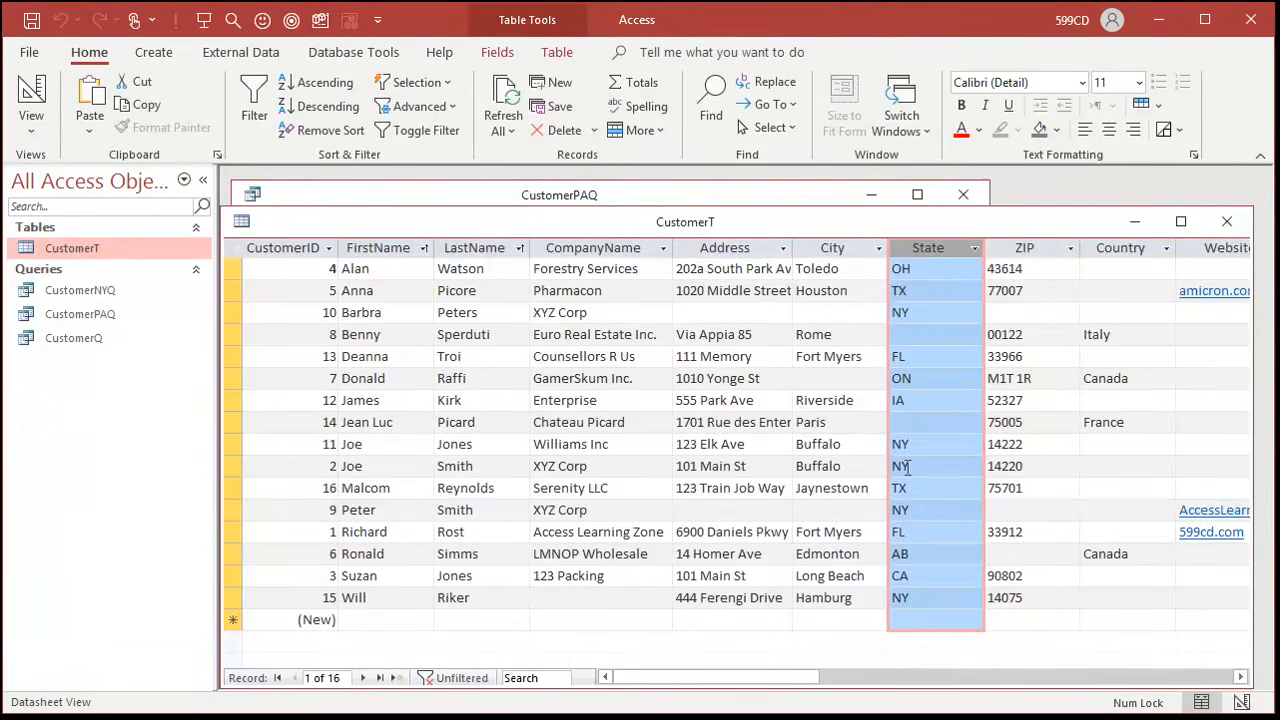
In the CustomerT table, set the State of the third record and of the Serenity LLC record to PA, and close the table.
click(1227, 221)
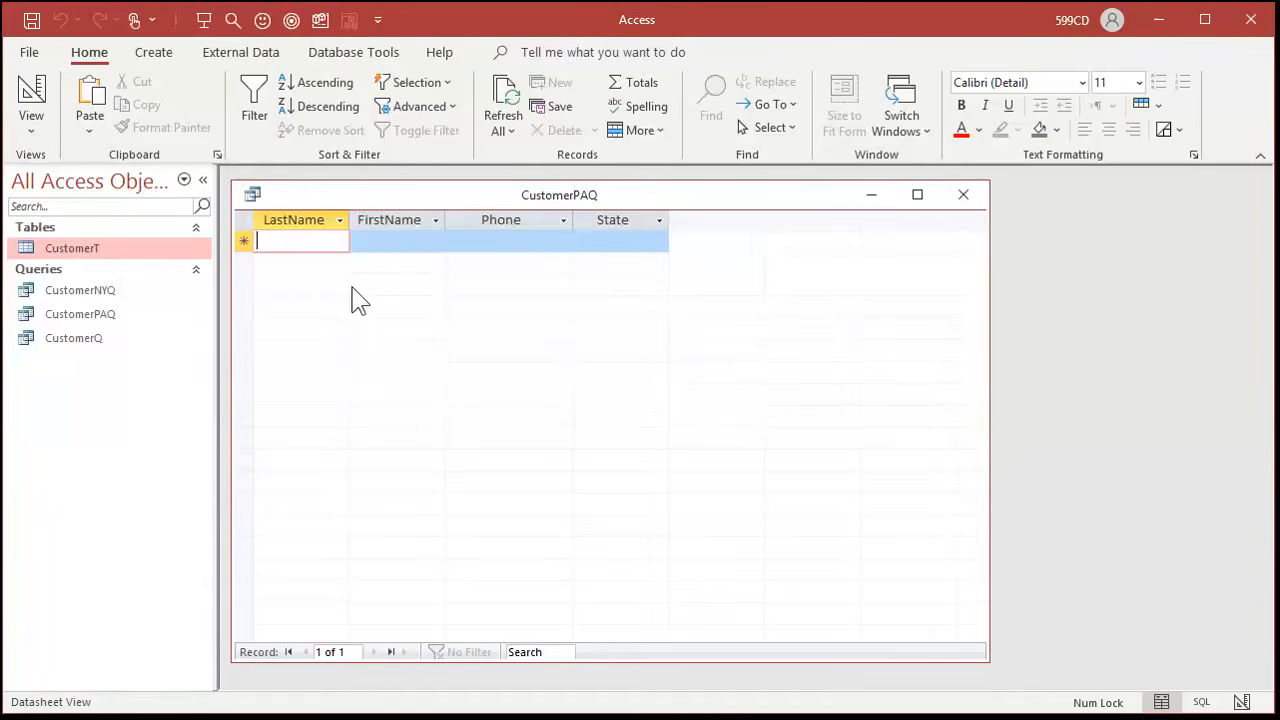
double_click(72, 249)
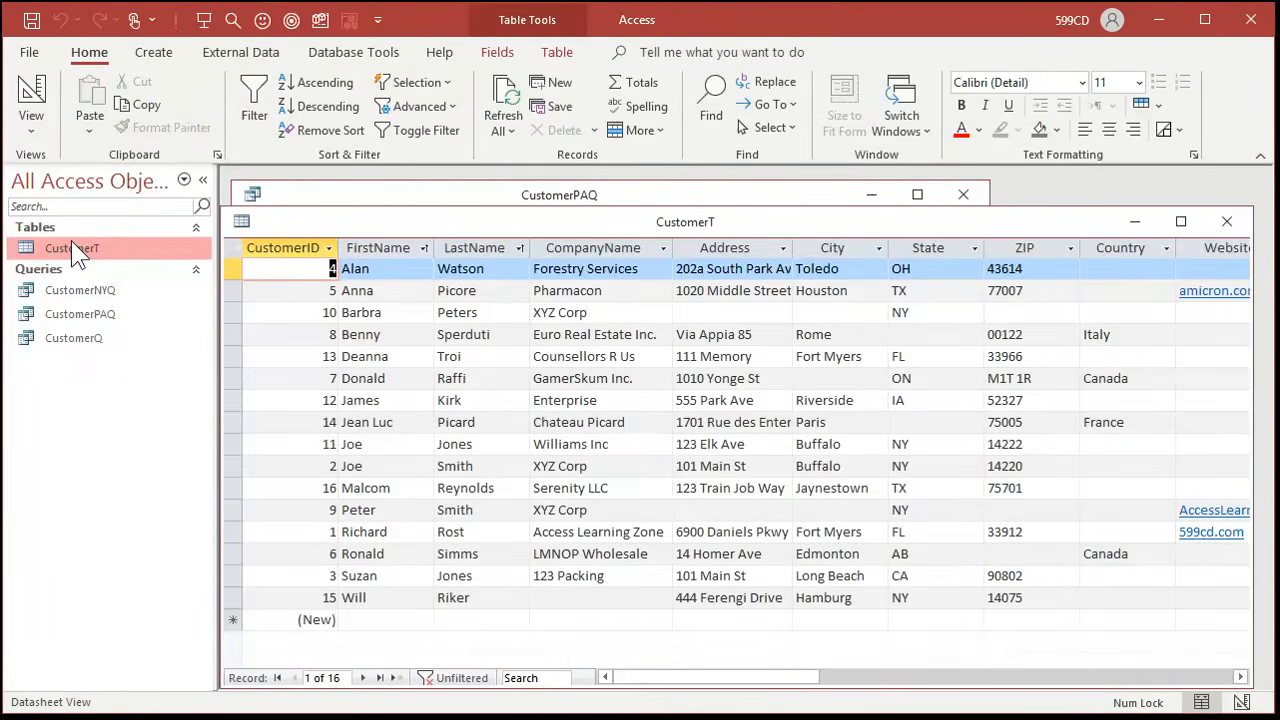
double_click(926, 313)
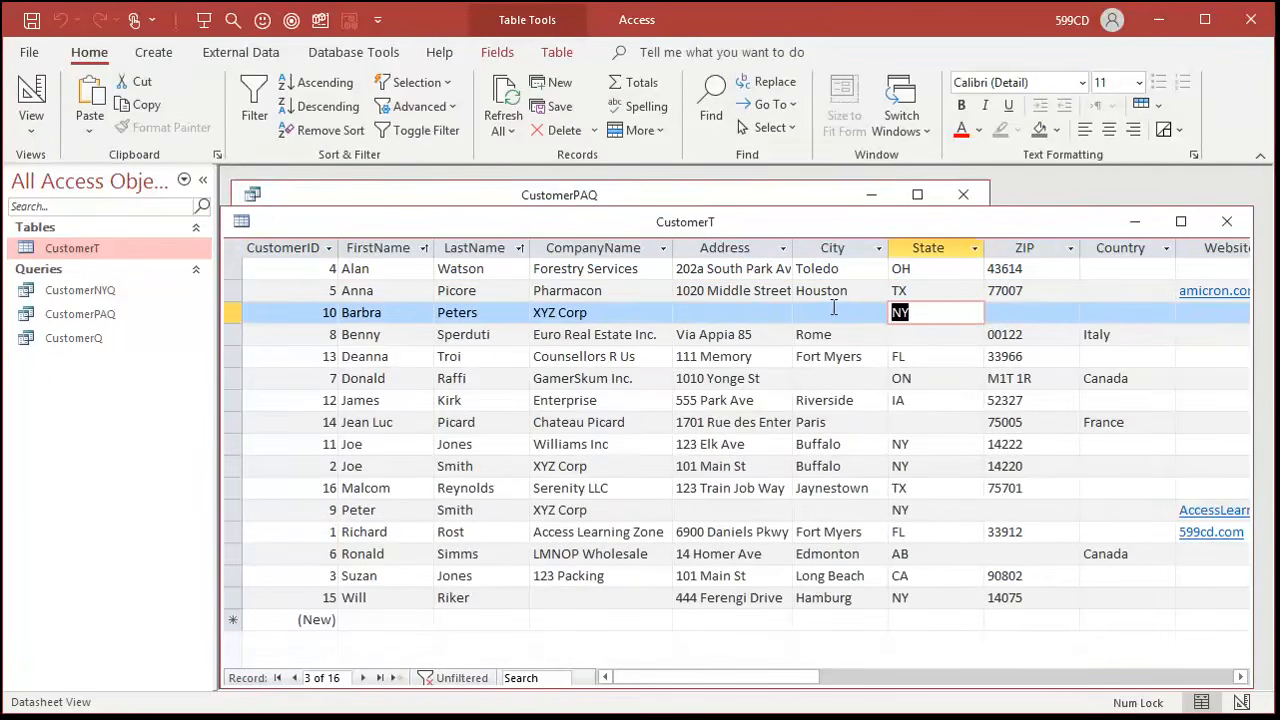
text(PA)
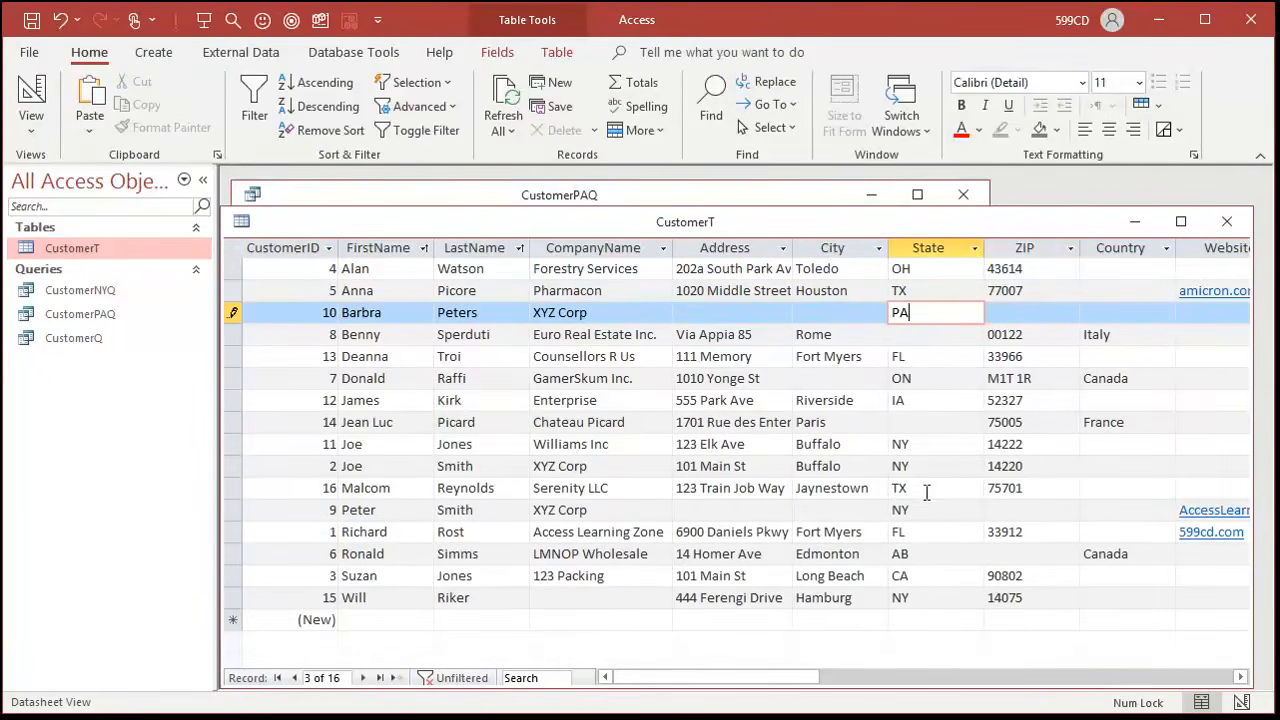
double_click(927, 485)
text(PA)
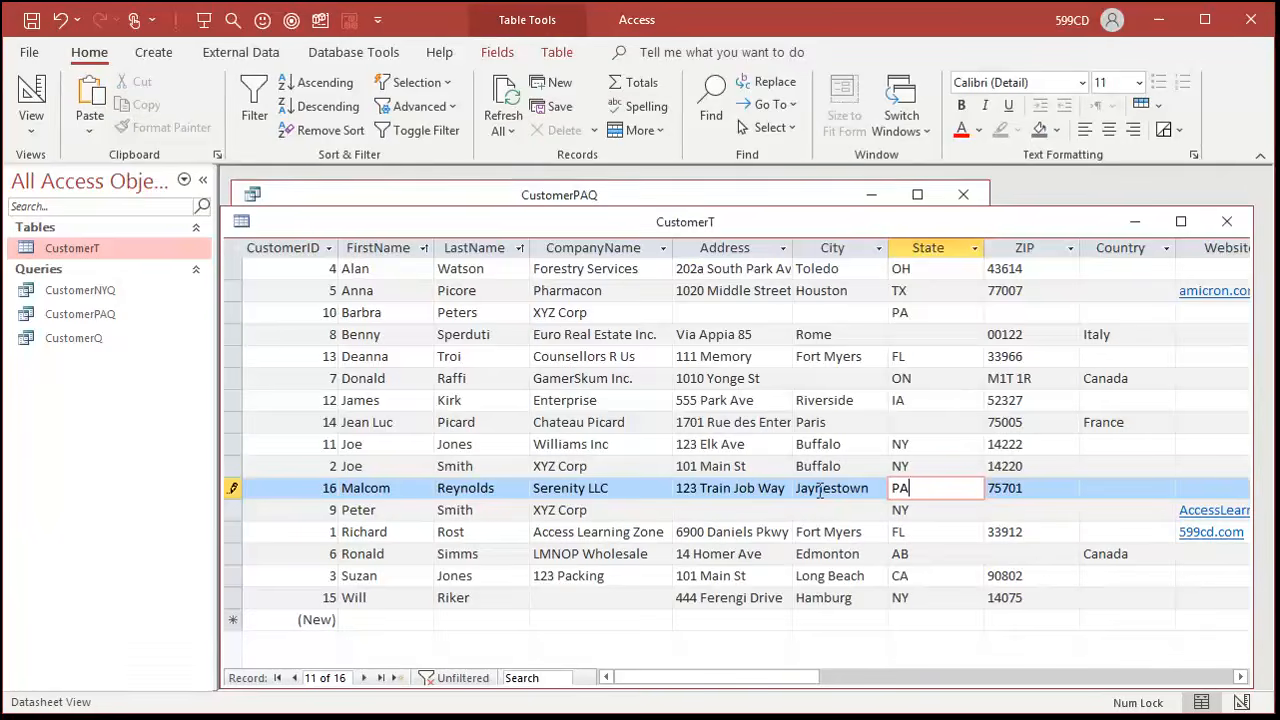
click(1227, 221)
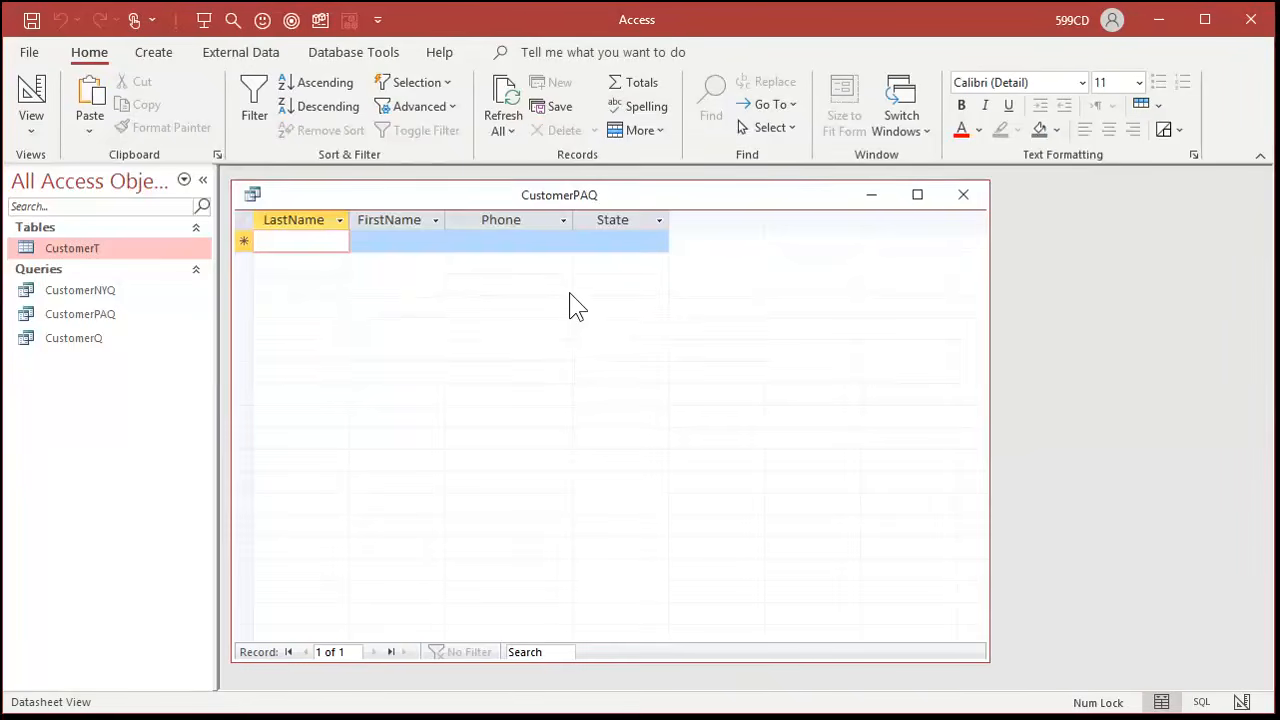
Refresh the CustomerPAQ query to view its matching records, and close and reopen it.
click(496, 85)
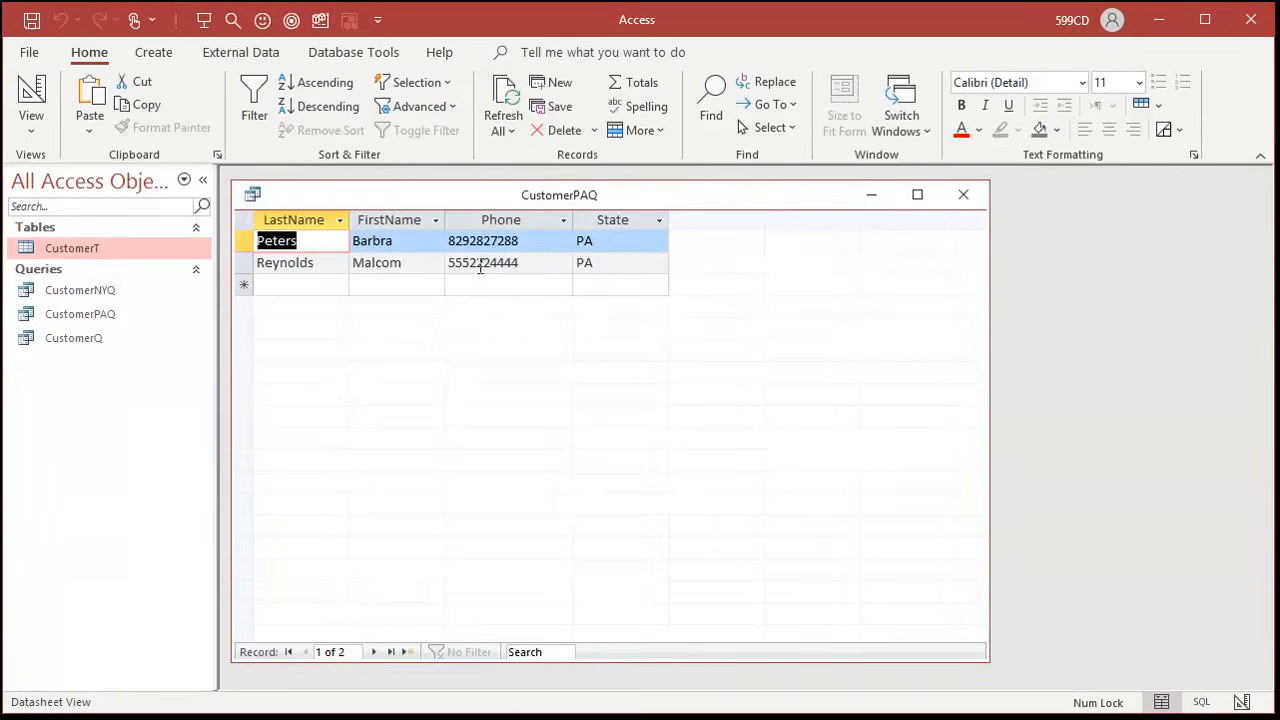
click(960, 196)
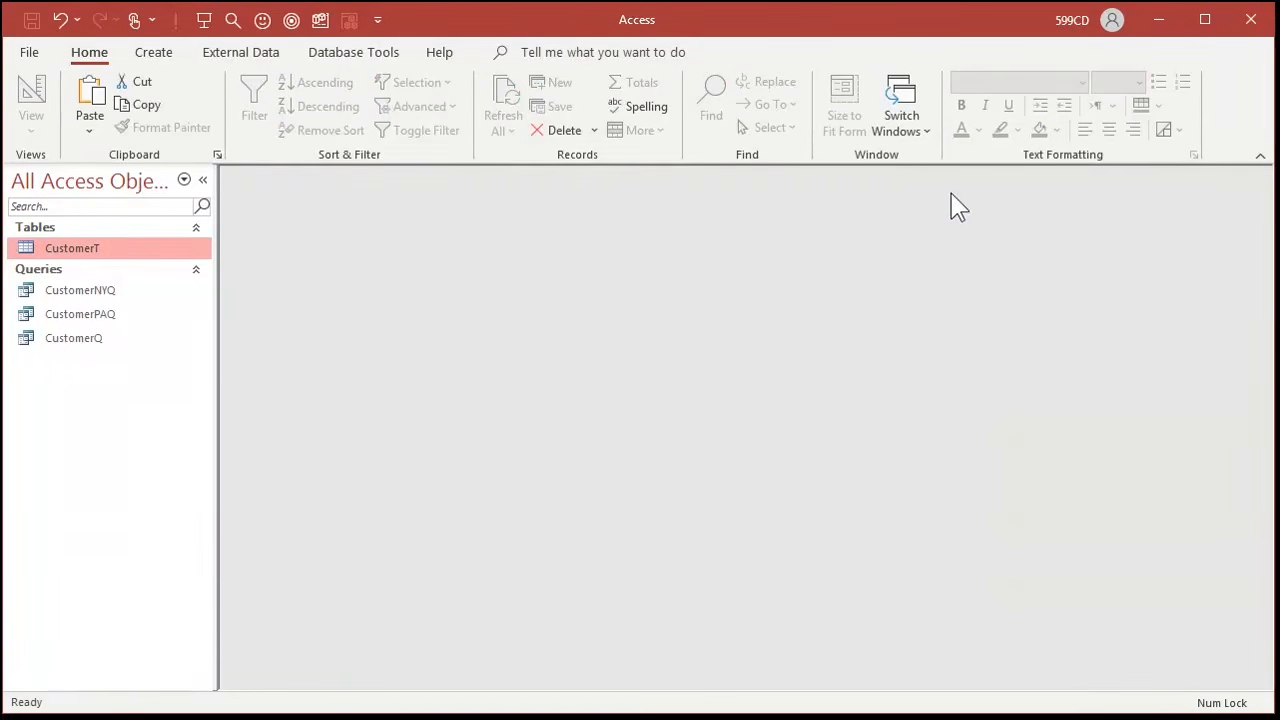
double_click(95, 313)
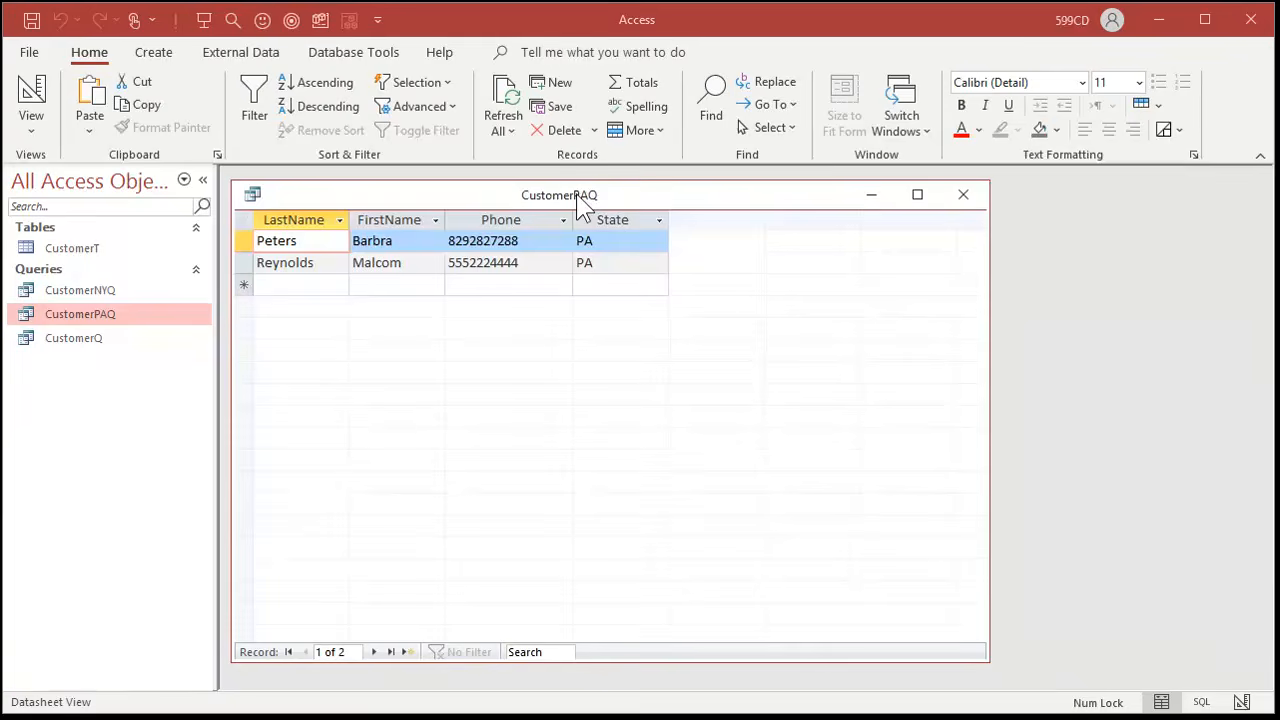
click(108, 250)
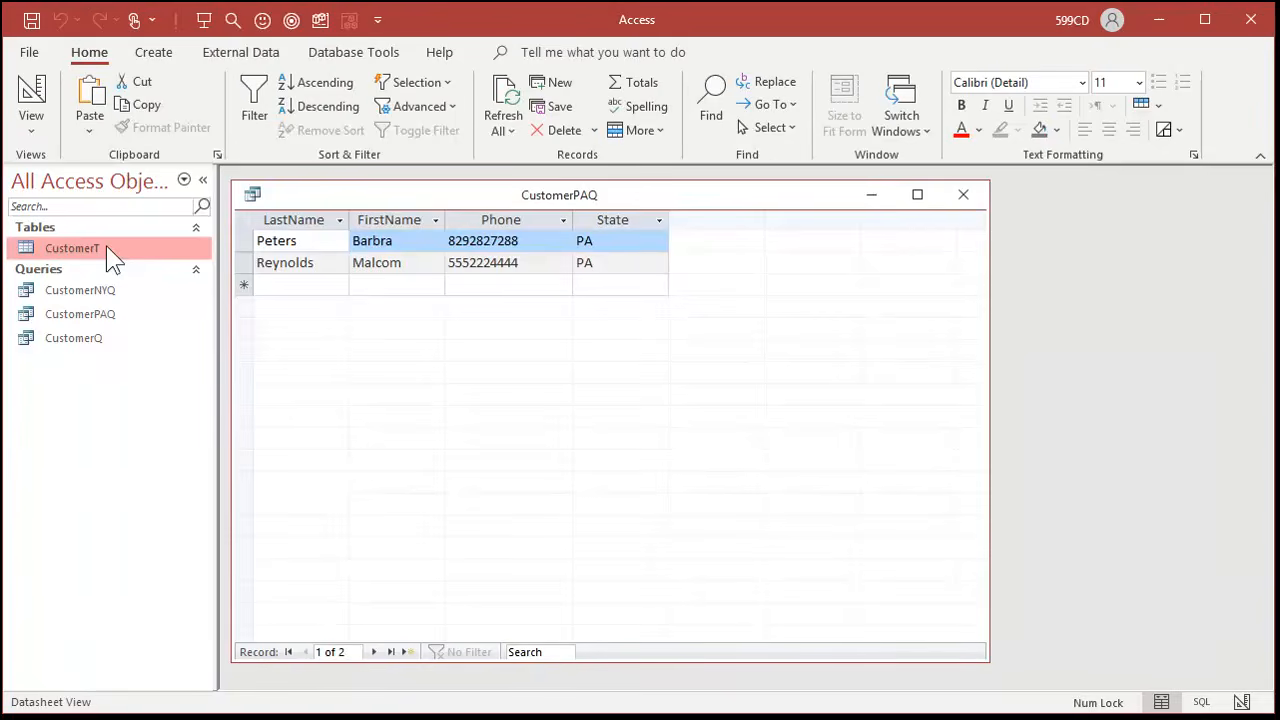
click(112, 290)
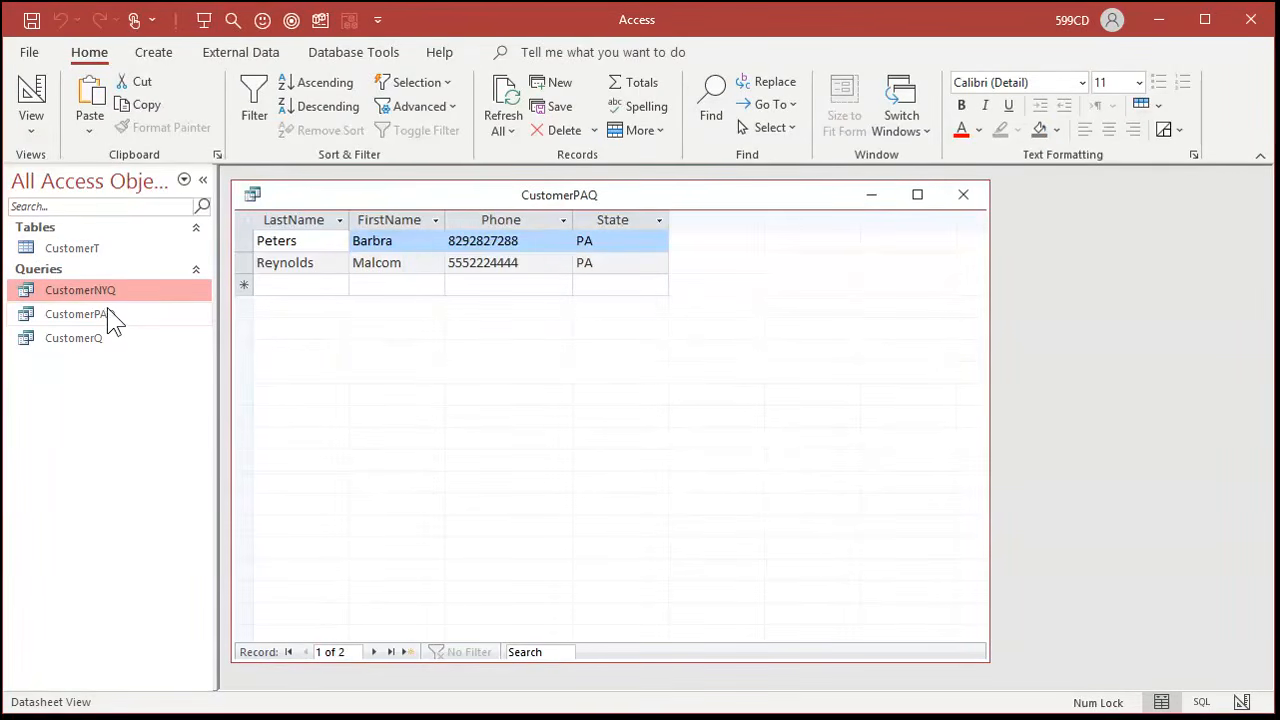
click(106, 314)
click(102, 340)
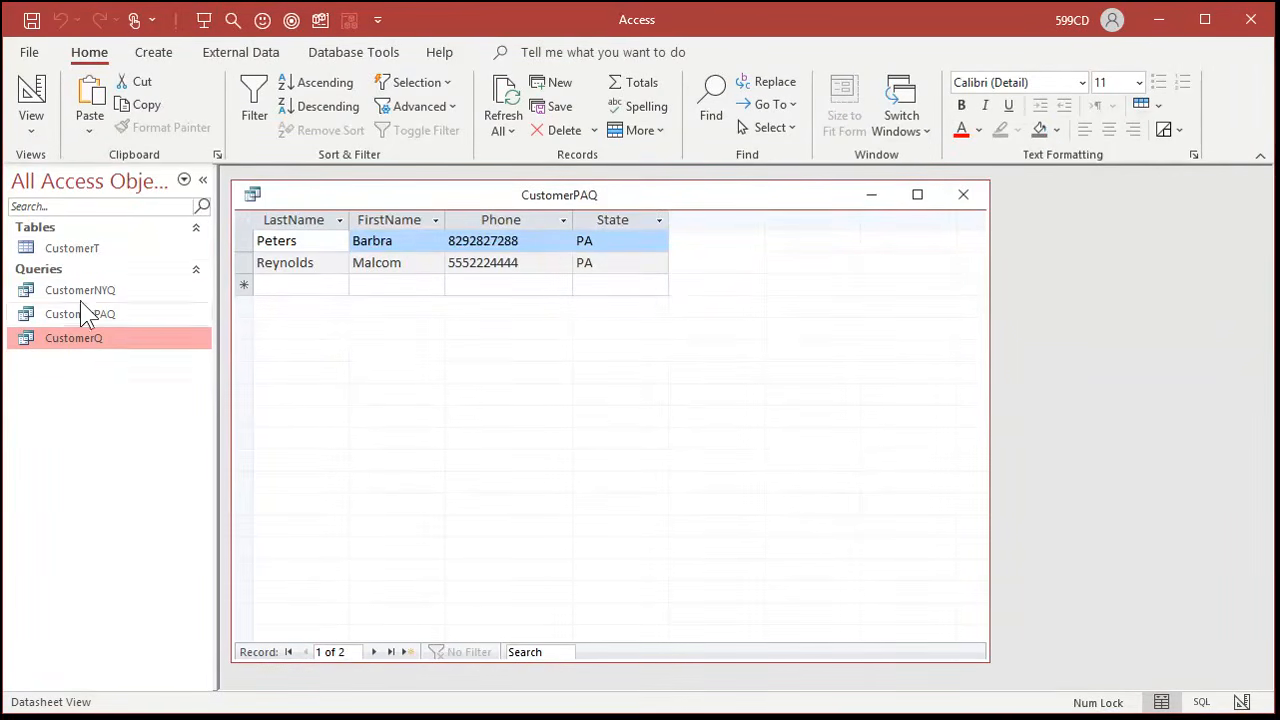
click(76, 254)
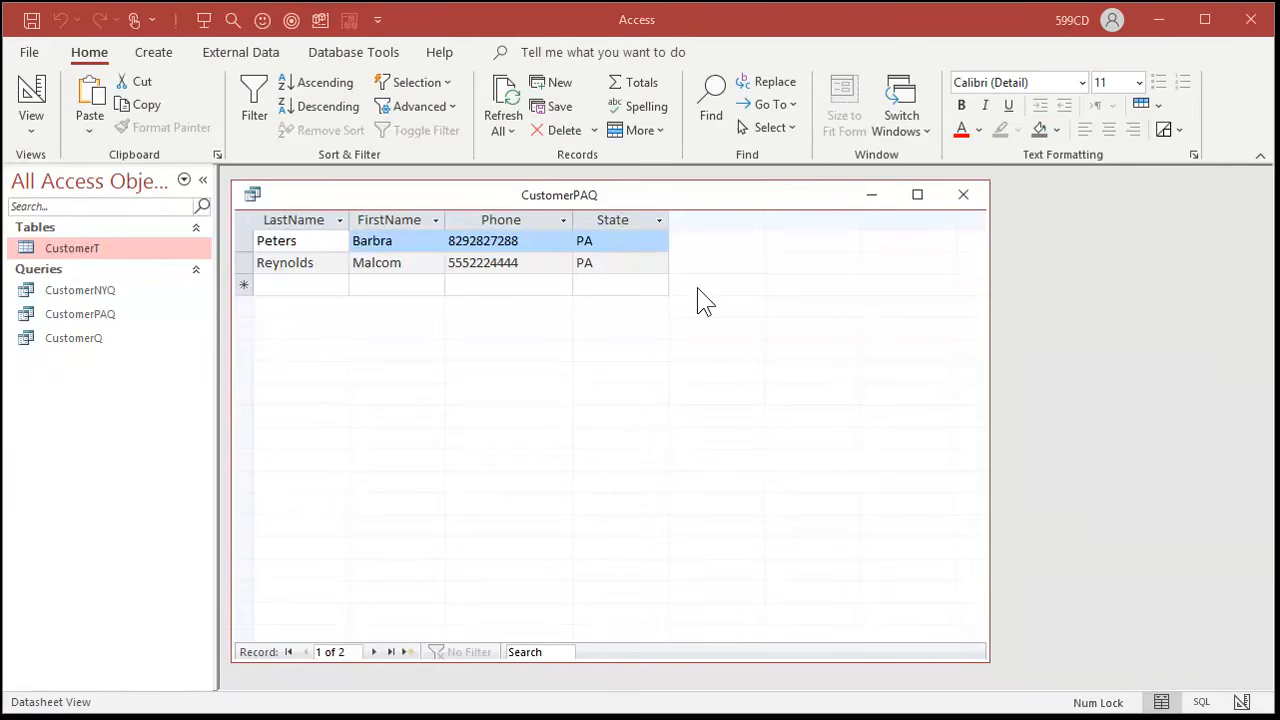
In the CustomerPAQ results, set the State of both records to FL, refresh the query, and close it.
click(612, 241)
double_click(588, 241)
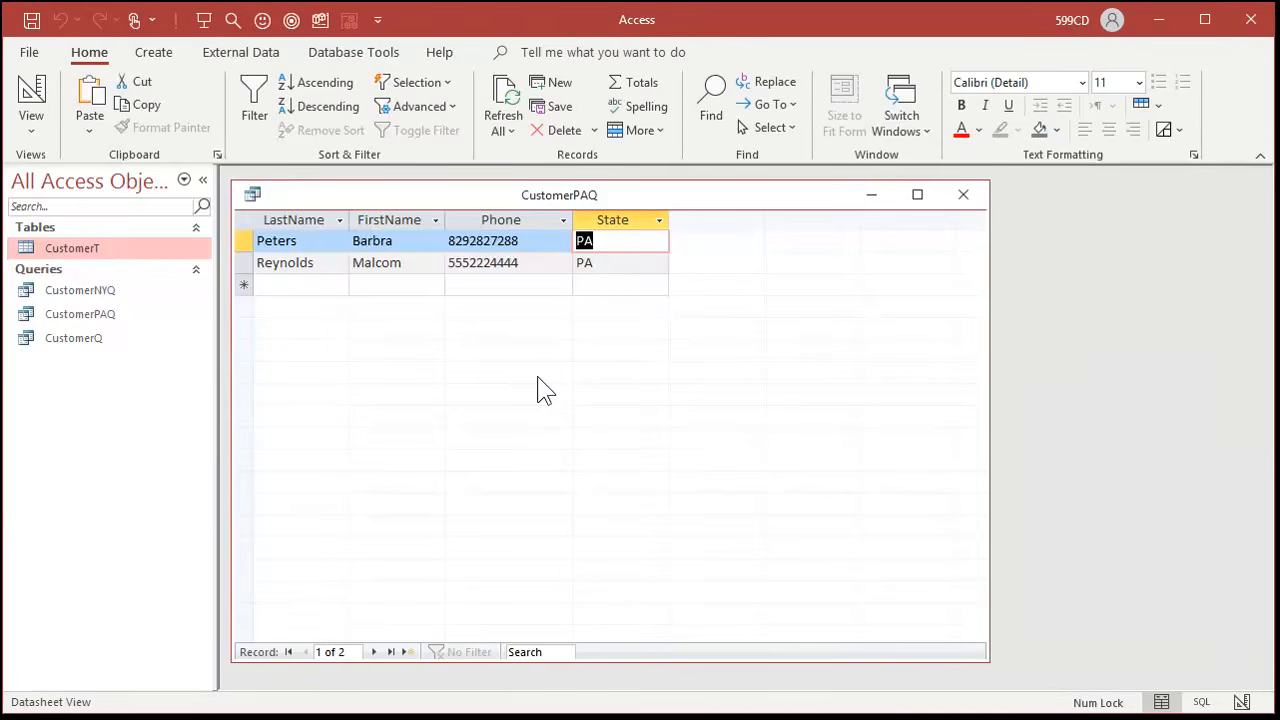
text(FL)
key(Down)
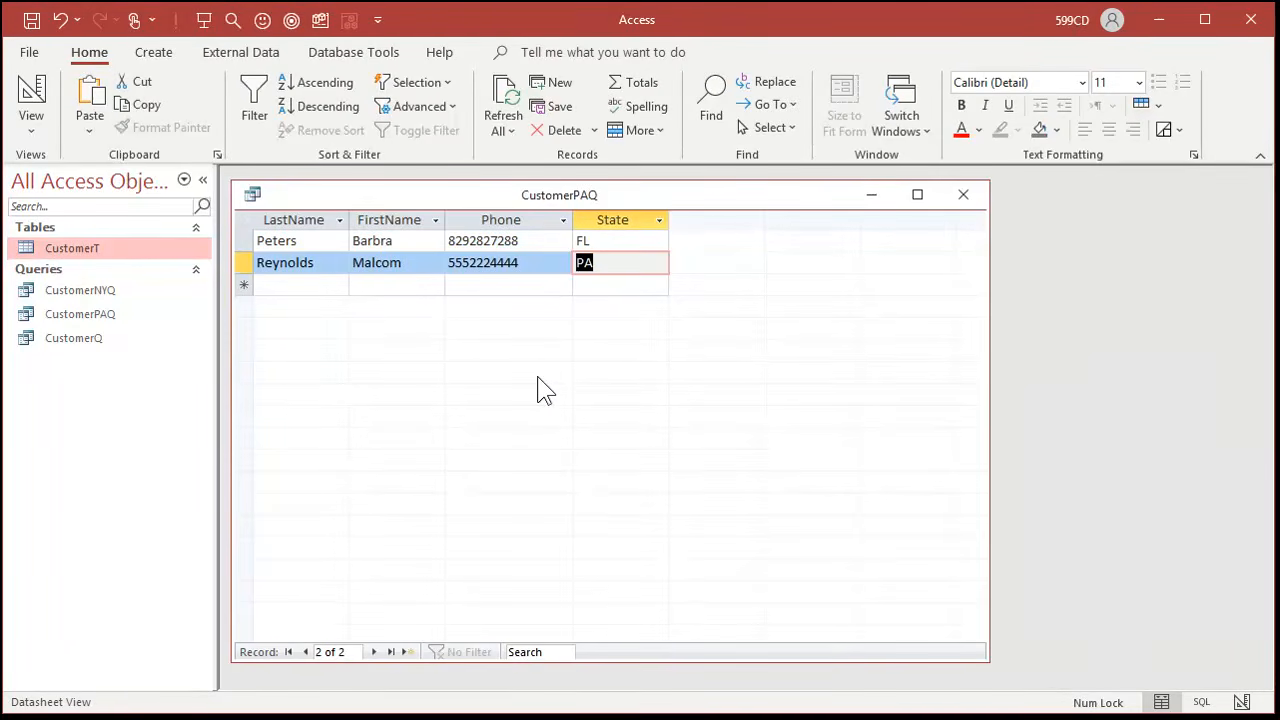
text(FL)
key(Down)
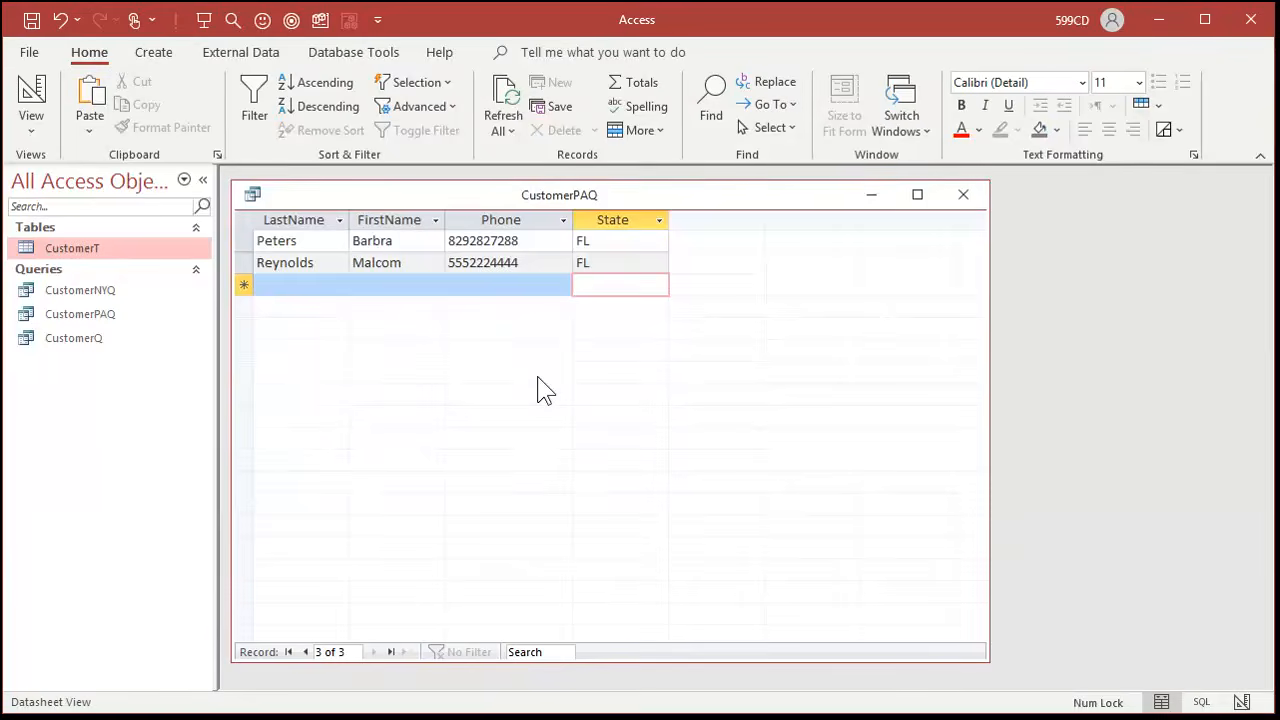
click(518, 108)
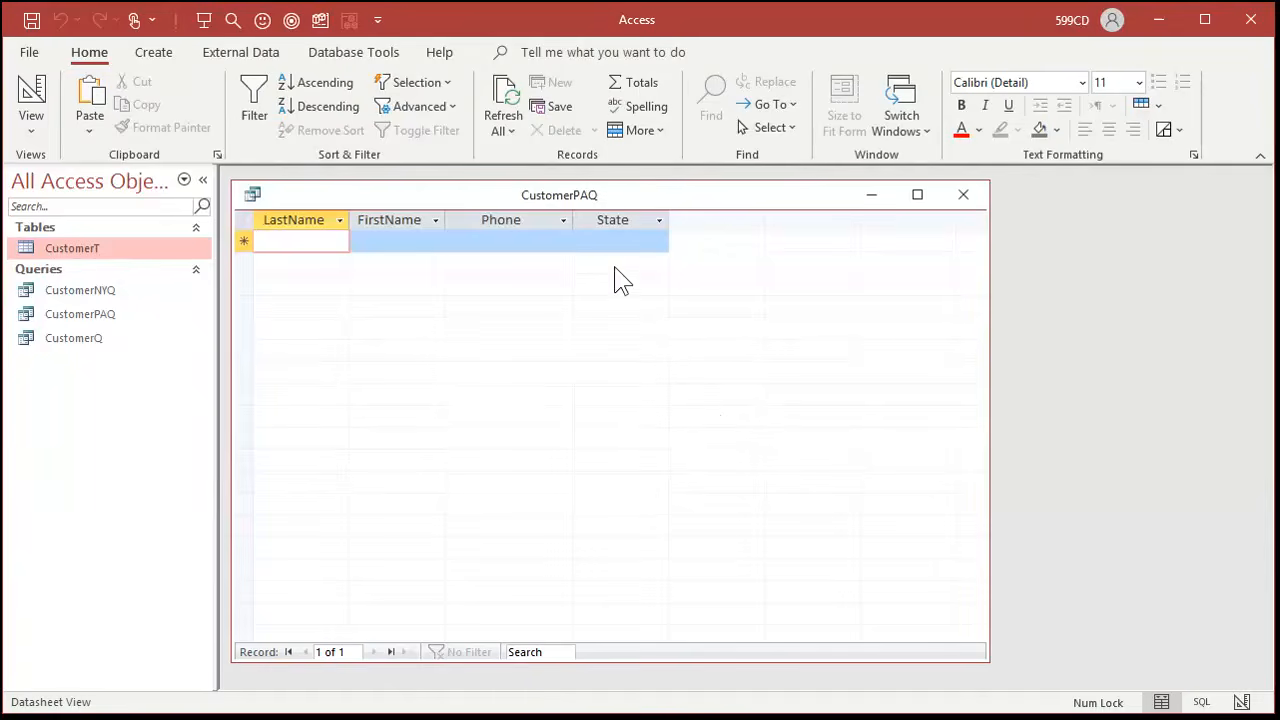
click(963, 195)
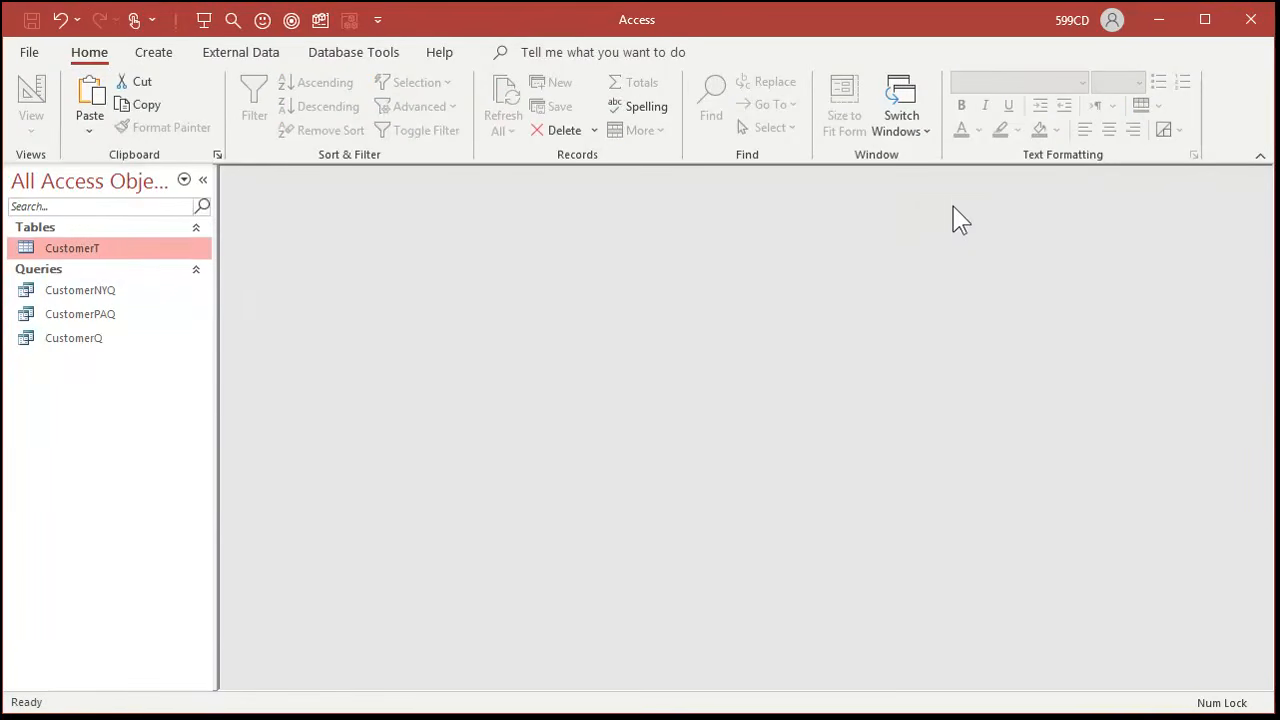
In CustomerT, set the third record's State to PA and the Serenity LLC record's State to TX, and check the CustomerPAQ results.
double_click(97, 249)
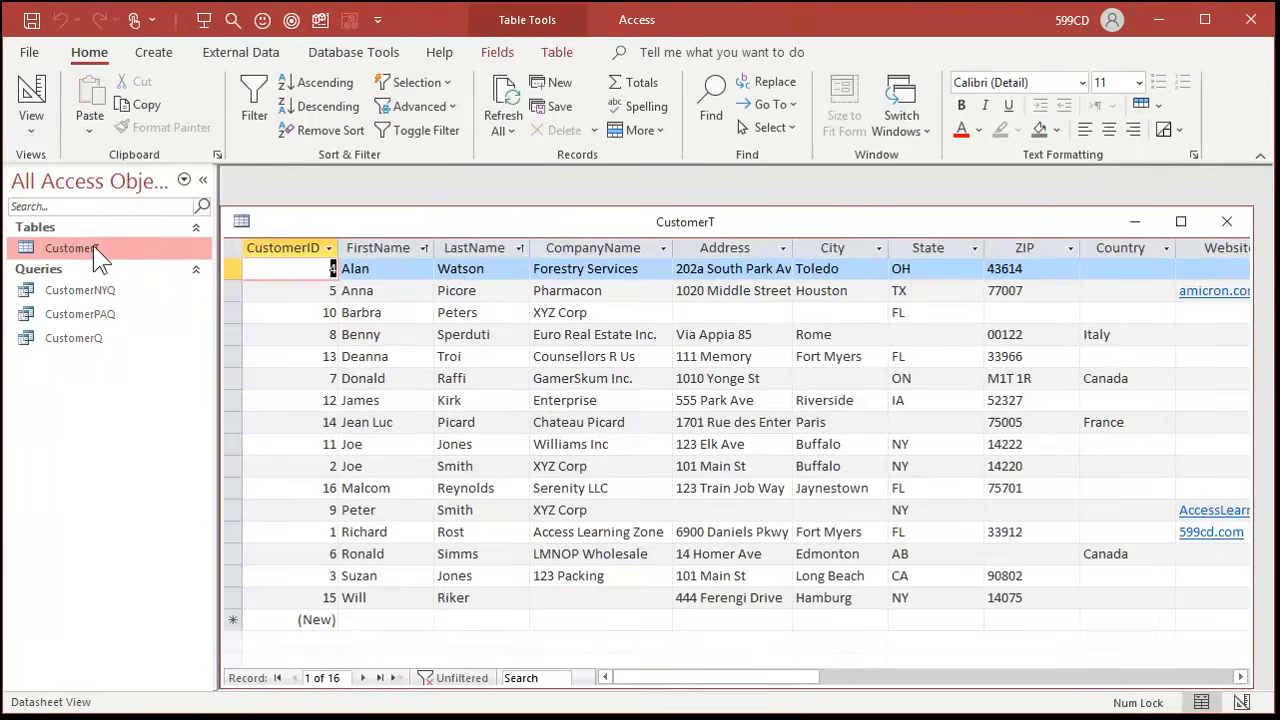
click(910, 488)
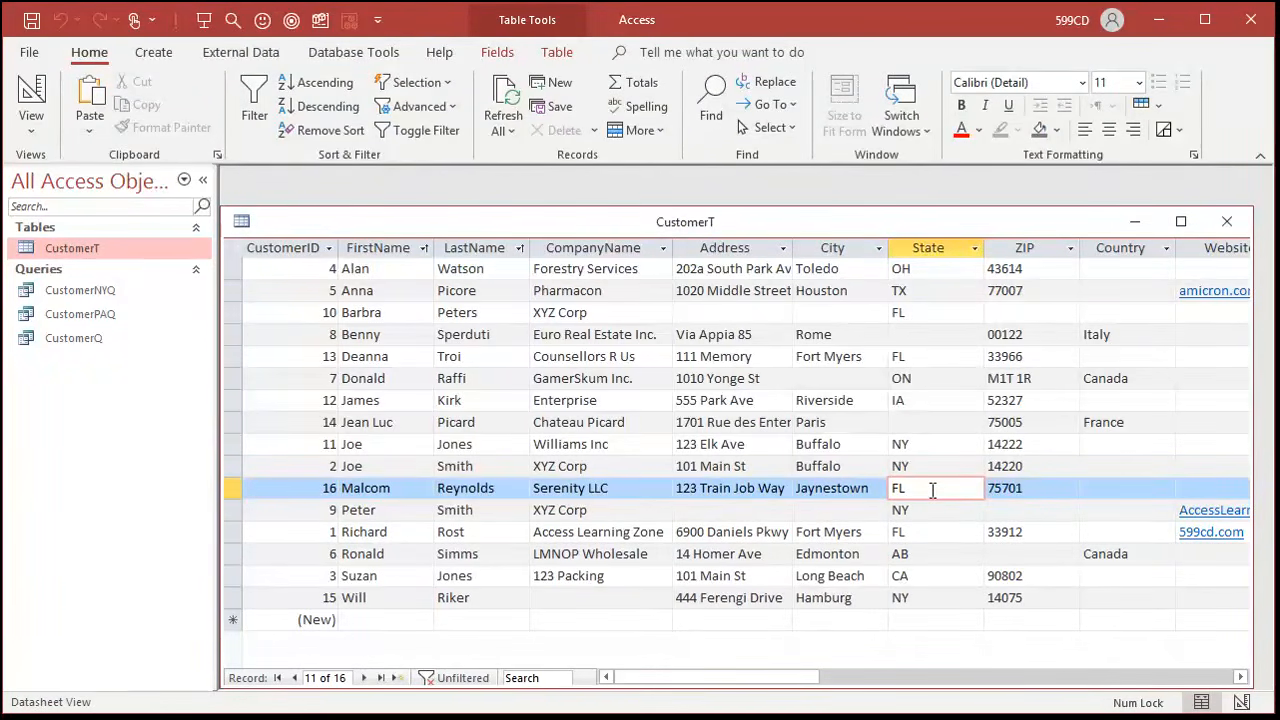
click(928, 310)
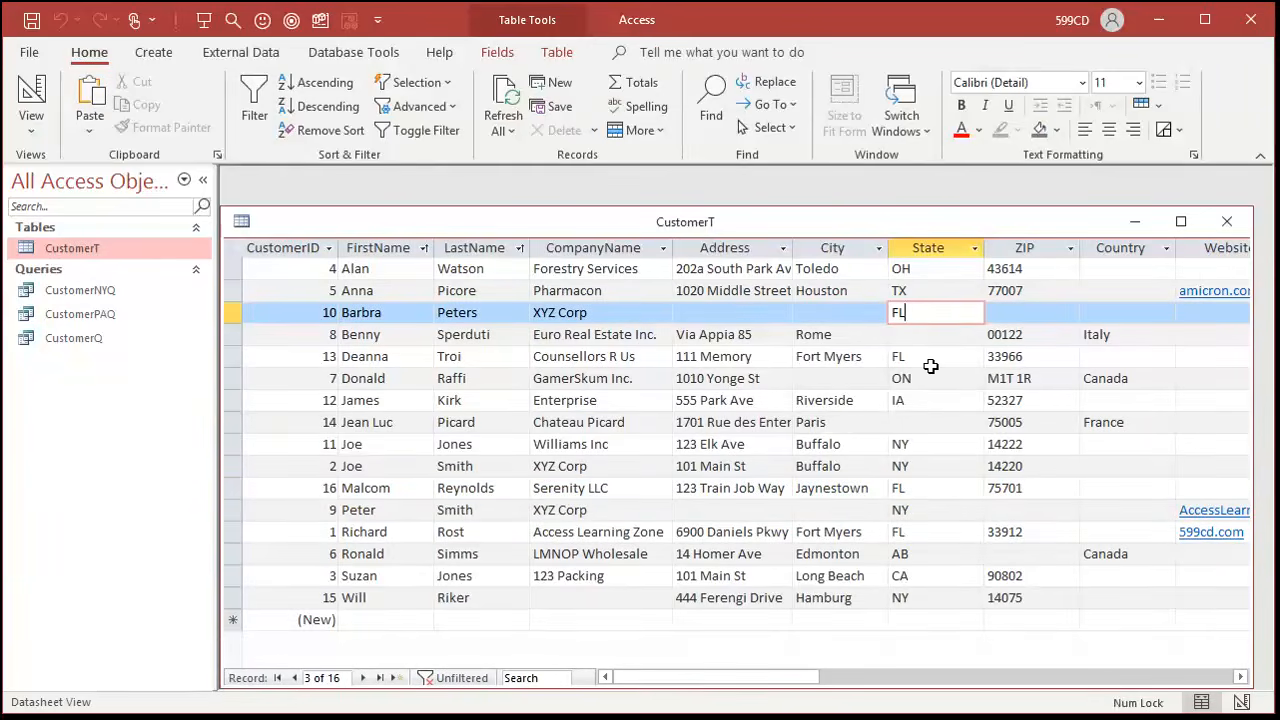
drag(906, 318, 873, 316)
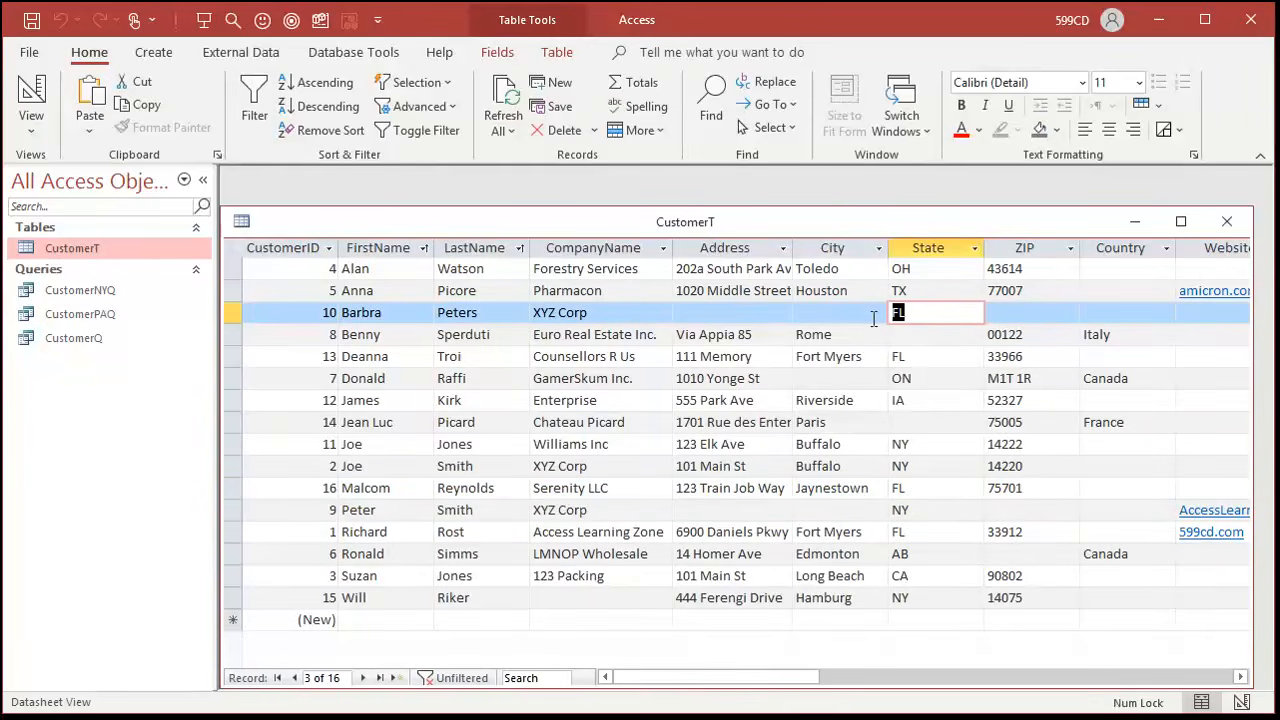
text(PA)
click(940, 419)
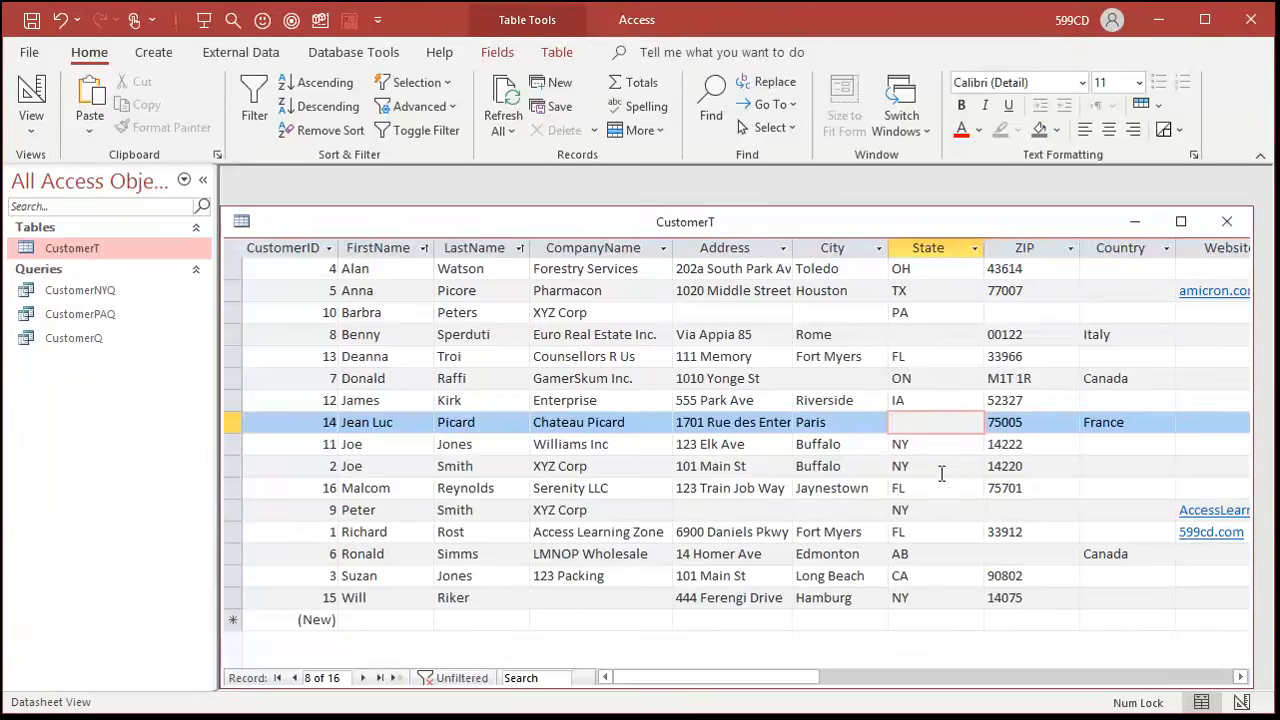
drag(904, 488, 855, 485)
text(TX)
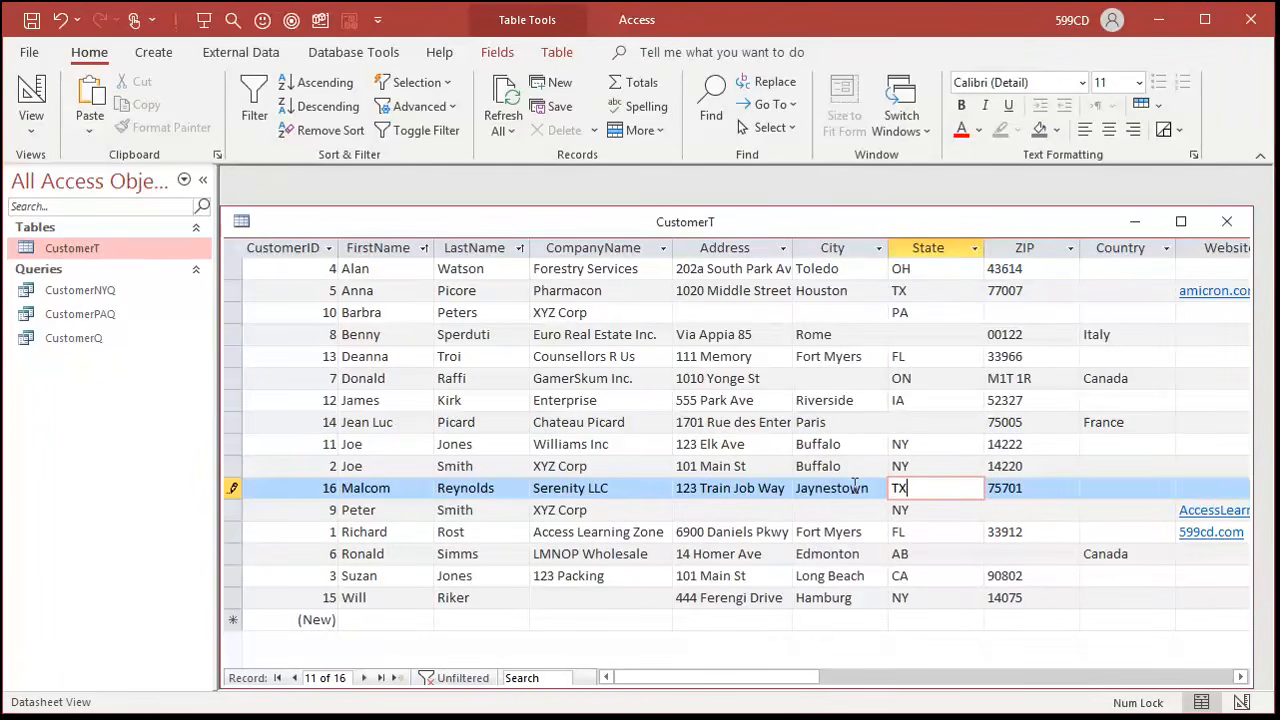
click(1227, 222)
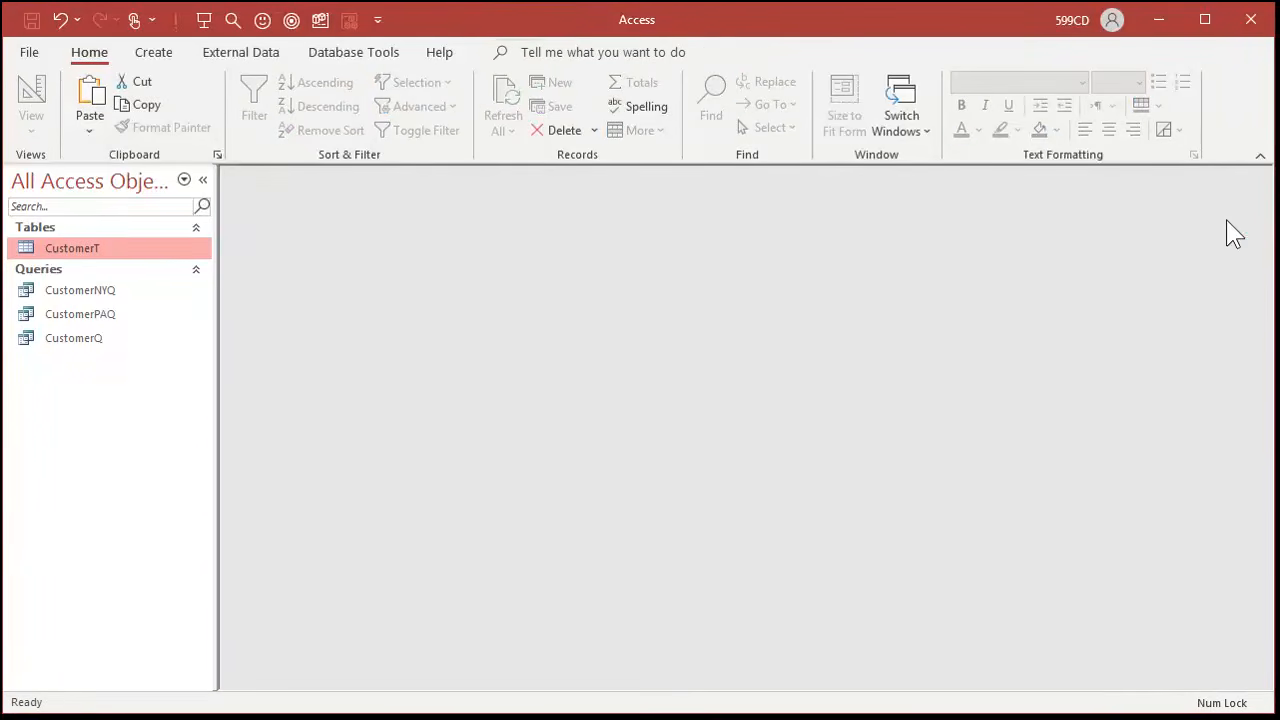
double_click(101, 313)
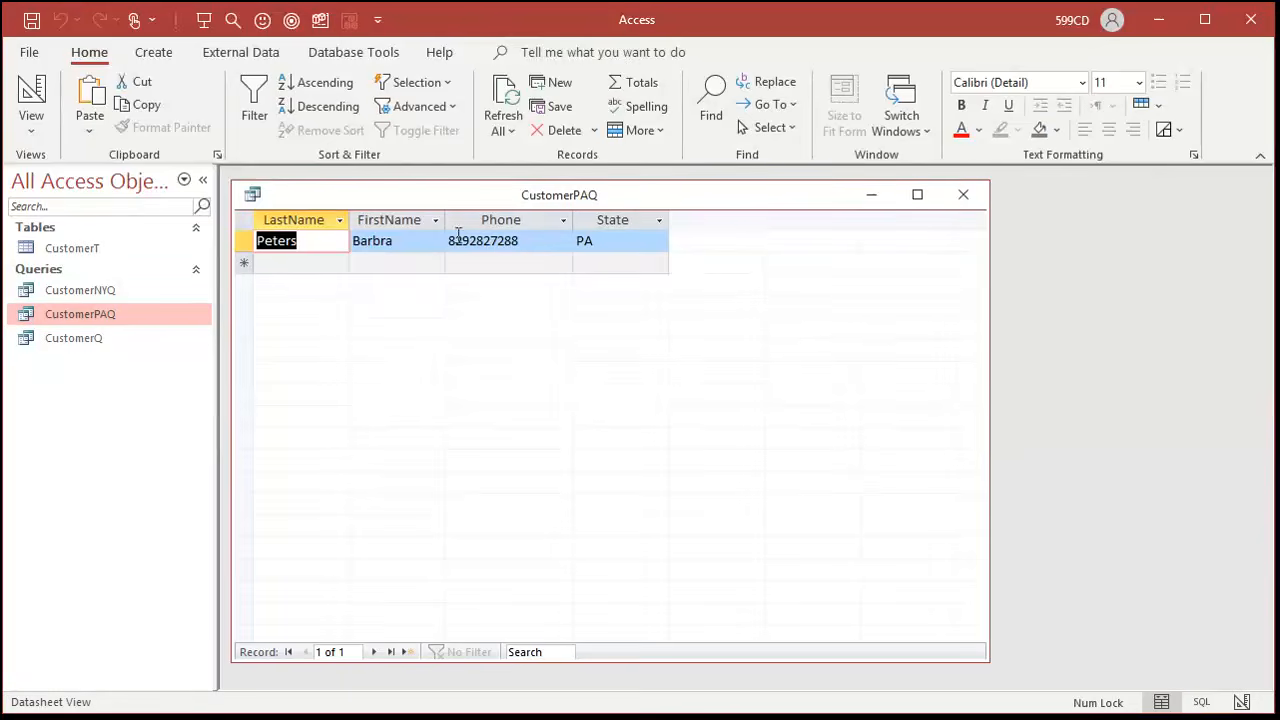
click(963, 195)
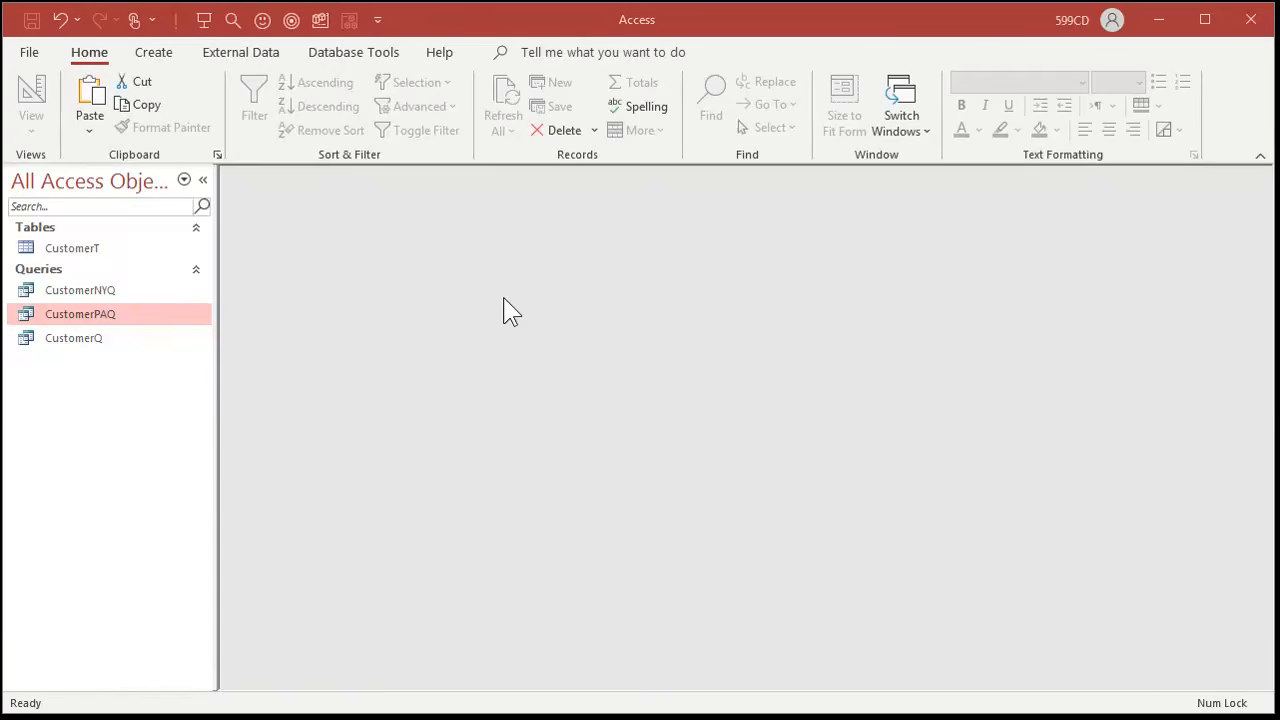
Open the CustomerQ query in Design view and add all CustomerT fields to the grid with the asterisk entry.
click(80, 338)
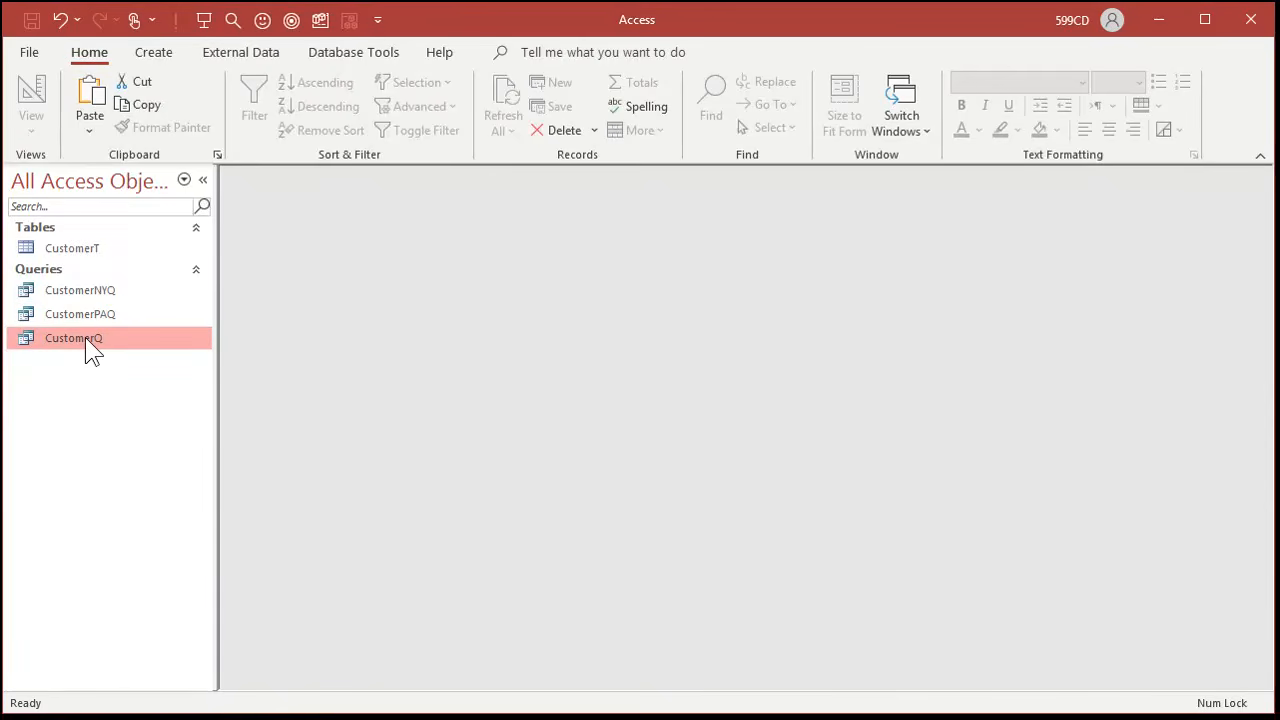
right_click(85, 337)
click(140, 382)
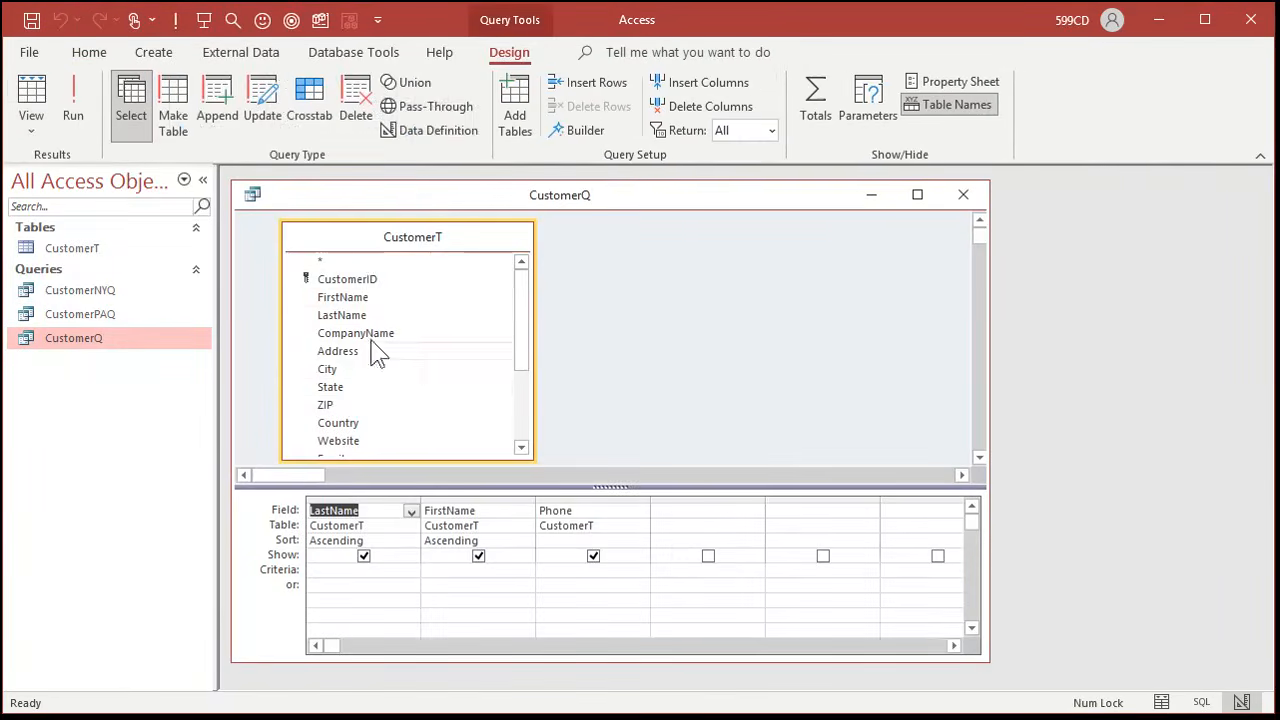
click(327, 261)
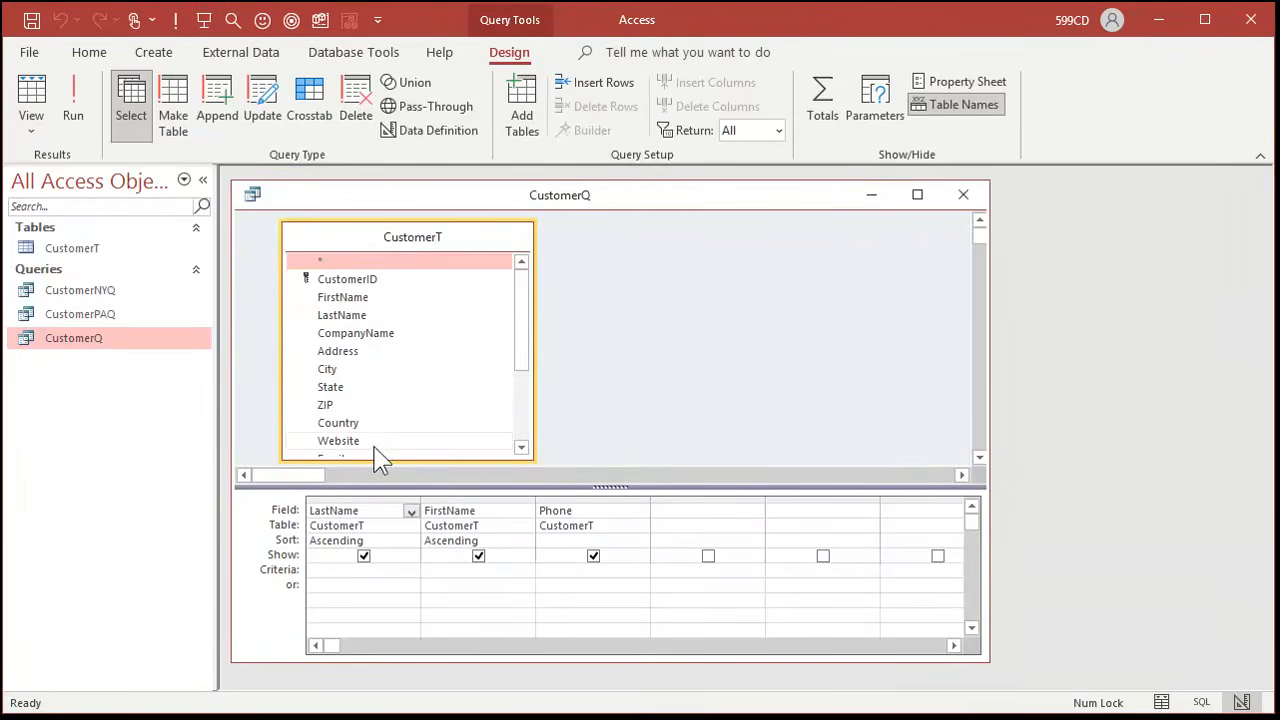
double_click(337, 262)
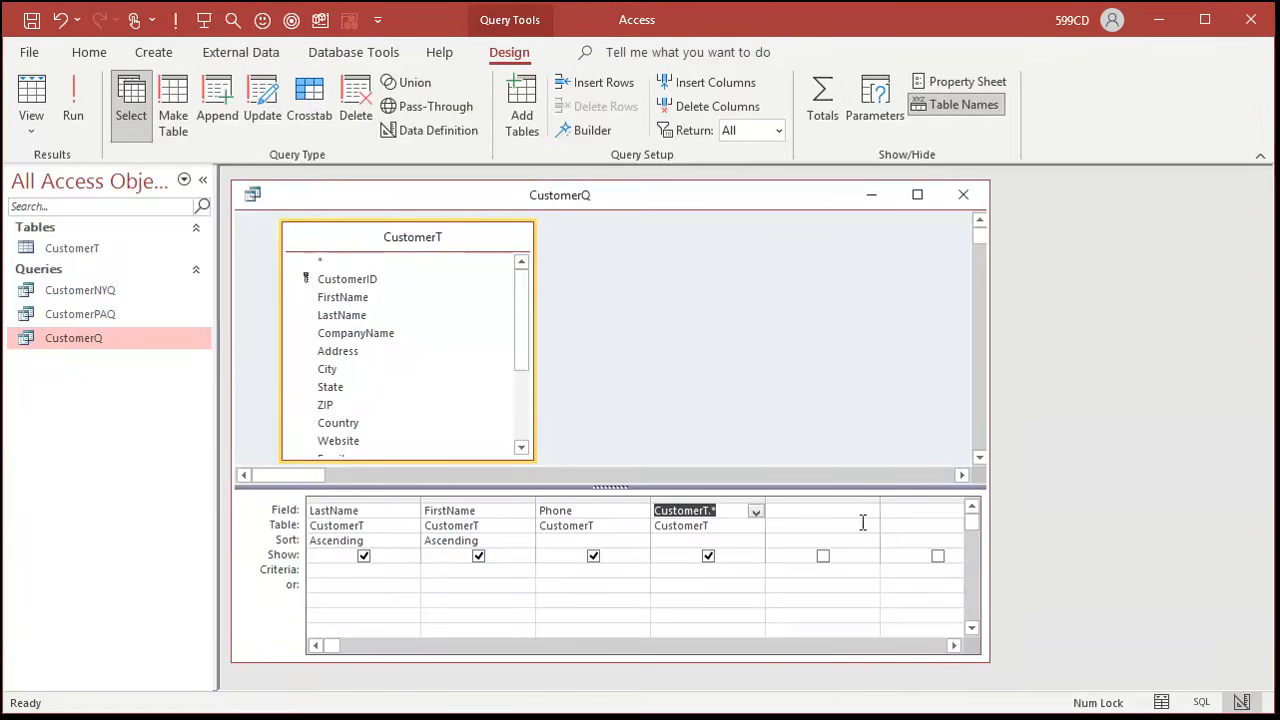
Run CustomerQ to examine the columns returned alongside the individually added fields, and return to Design view.
click(73, 105)
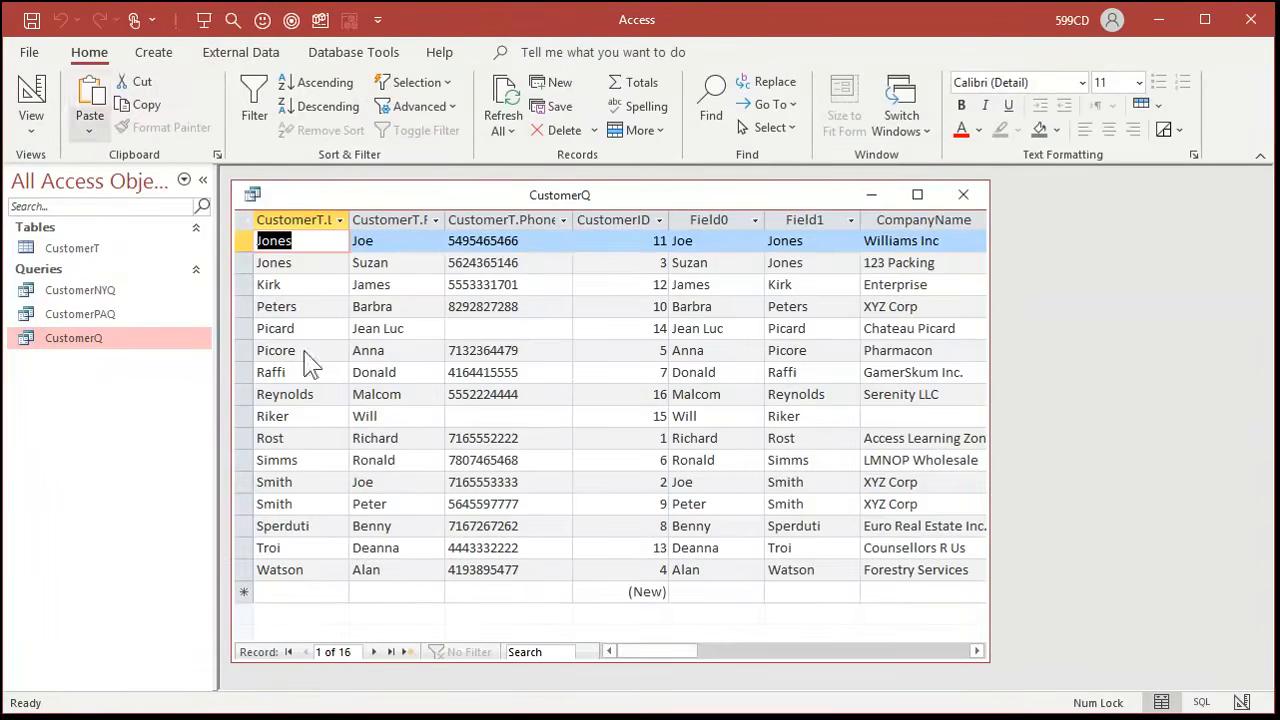
mouse_move(650, 651)
mouse_down()
mouse_move(803, 658)
mouse_move(637, 658)
mouse_up()
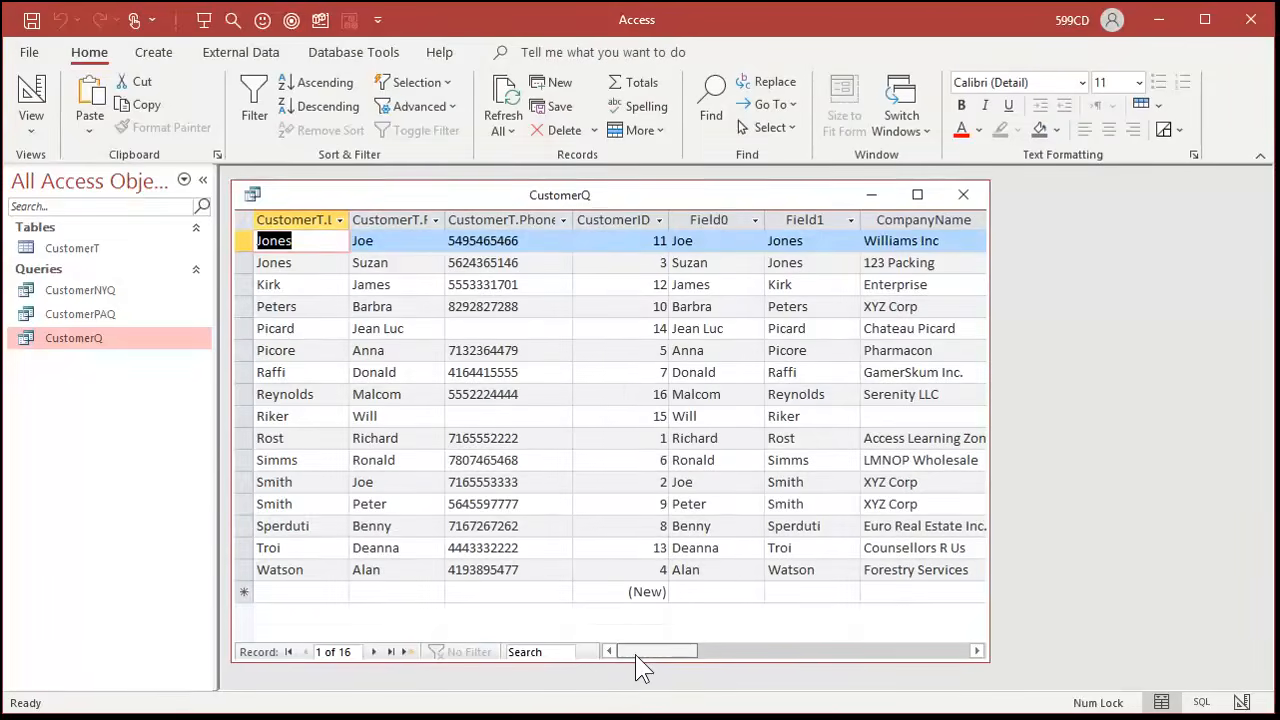
click(33, 95)
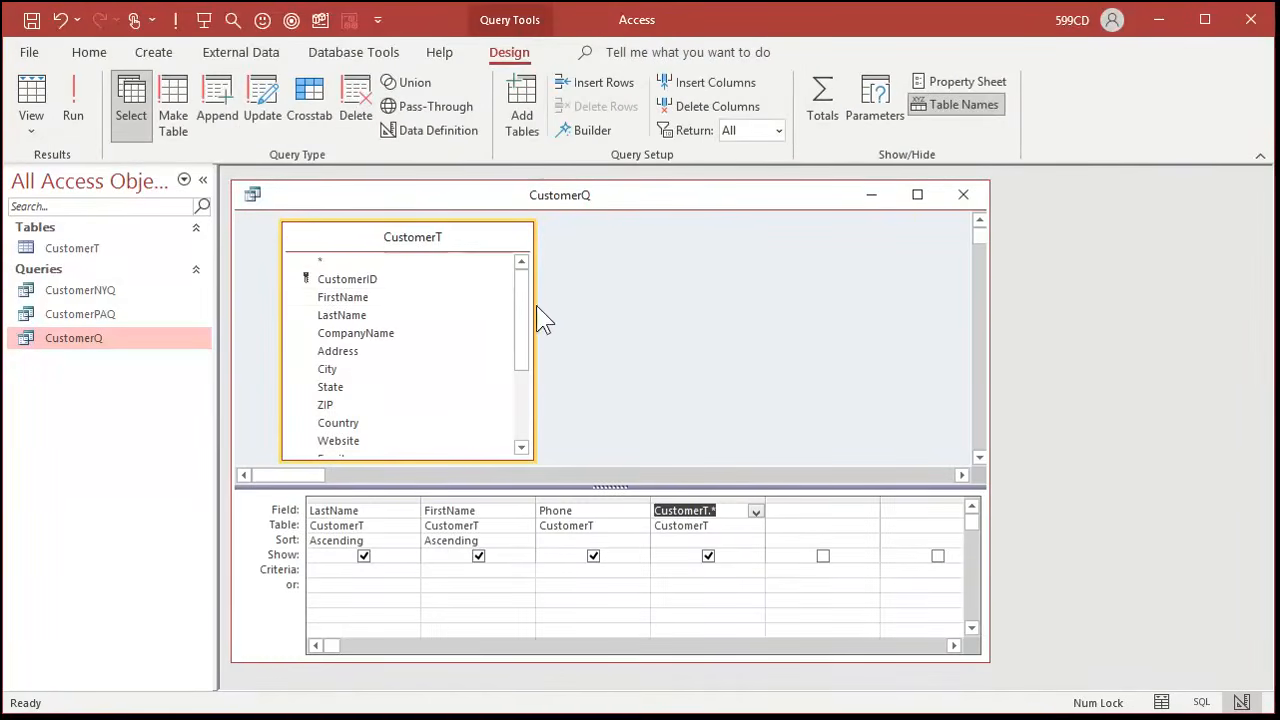
mouse_move(521, 305)
mouse_down()
mouse_move(526, 400)
mouse_move(522, 288)
mouse_up()
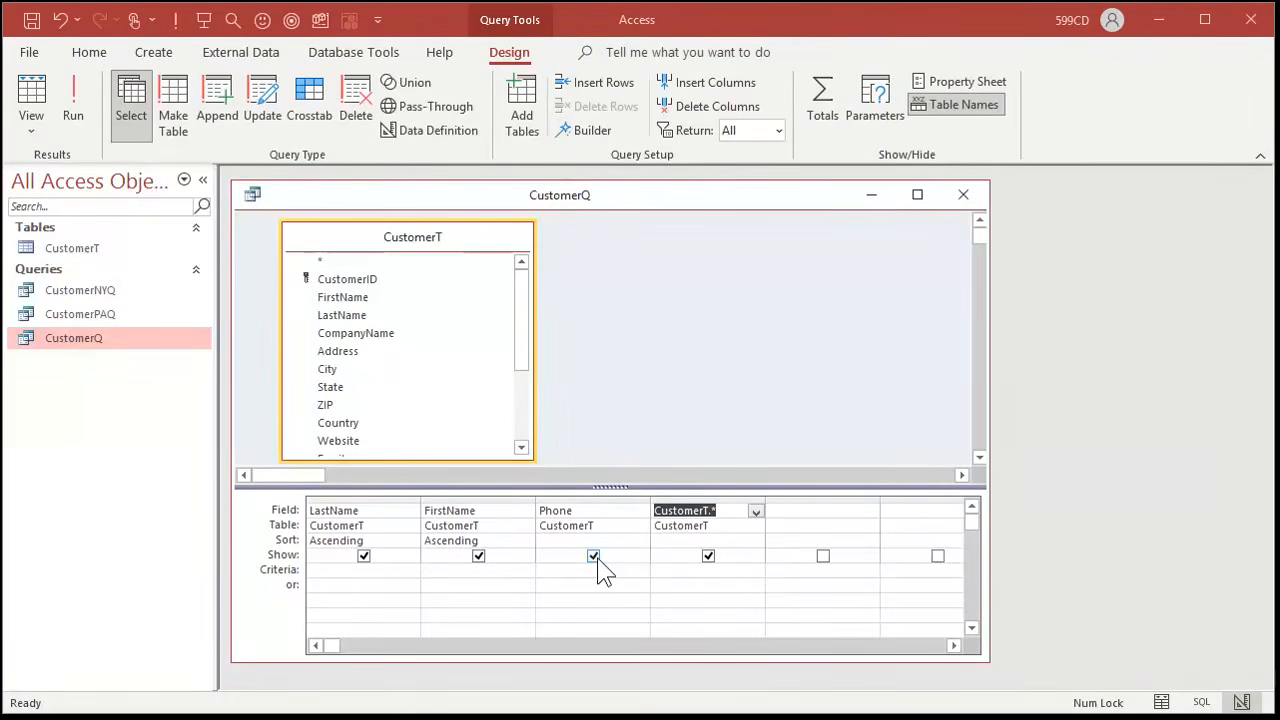
Replace the CustomerT.* column in the CustomerQ grid with the CreditLimit field, run the query, and return to Design view.
click(709, 499)
key(Delete)
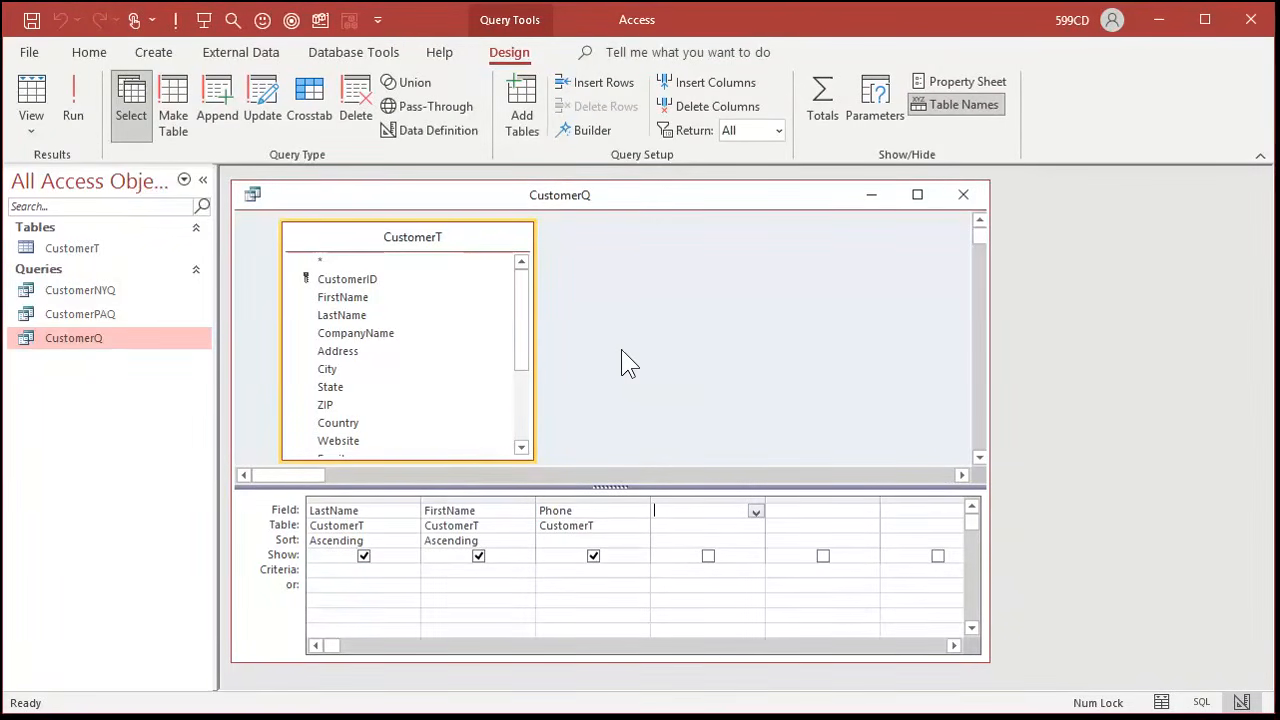
drag(527, 314, 523, 386)
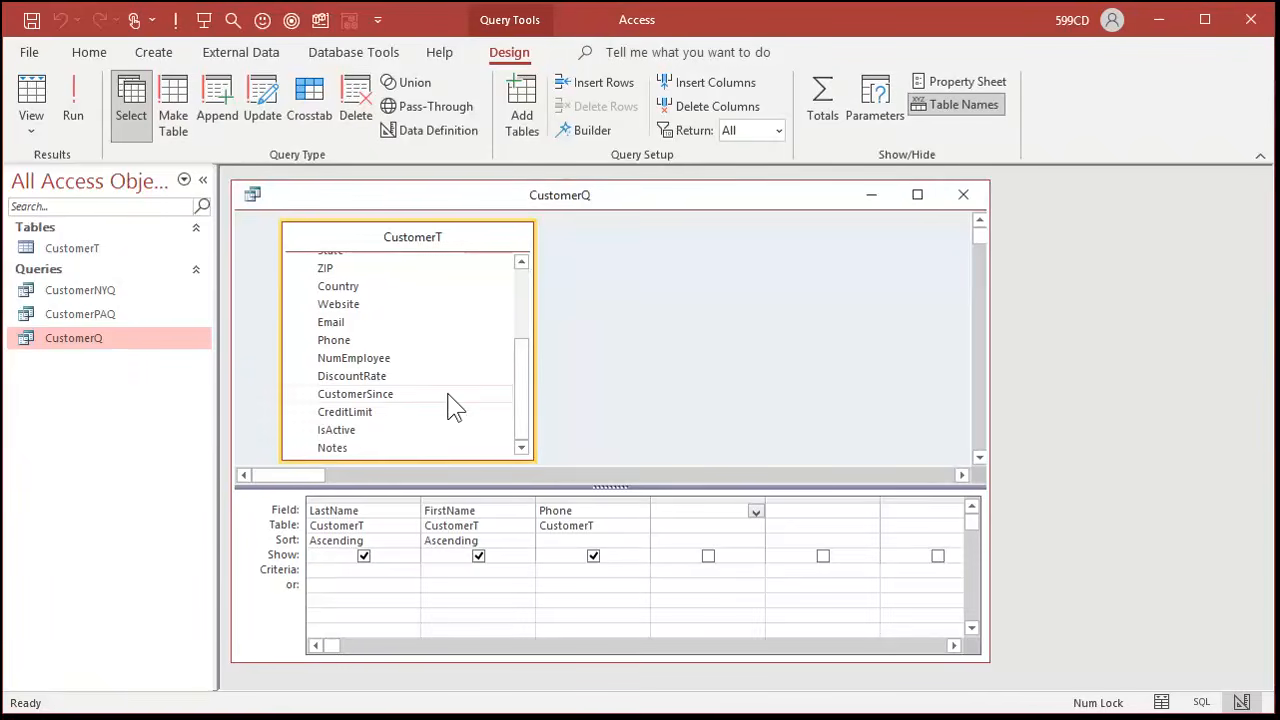
double_click(362, 412)
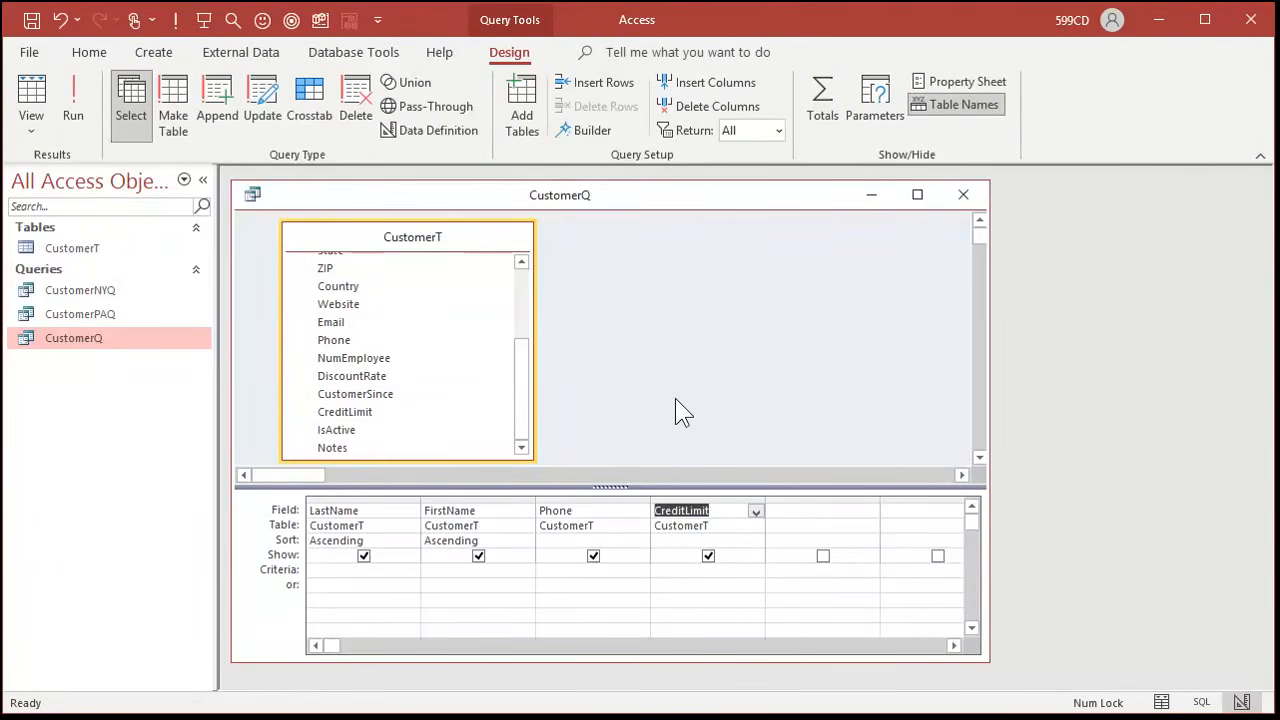
click(66, 87)
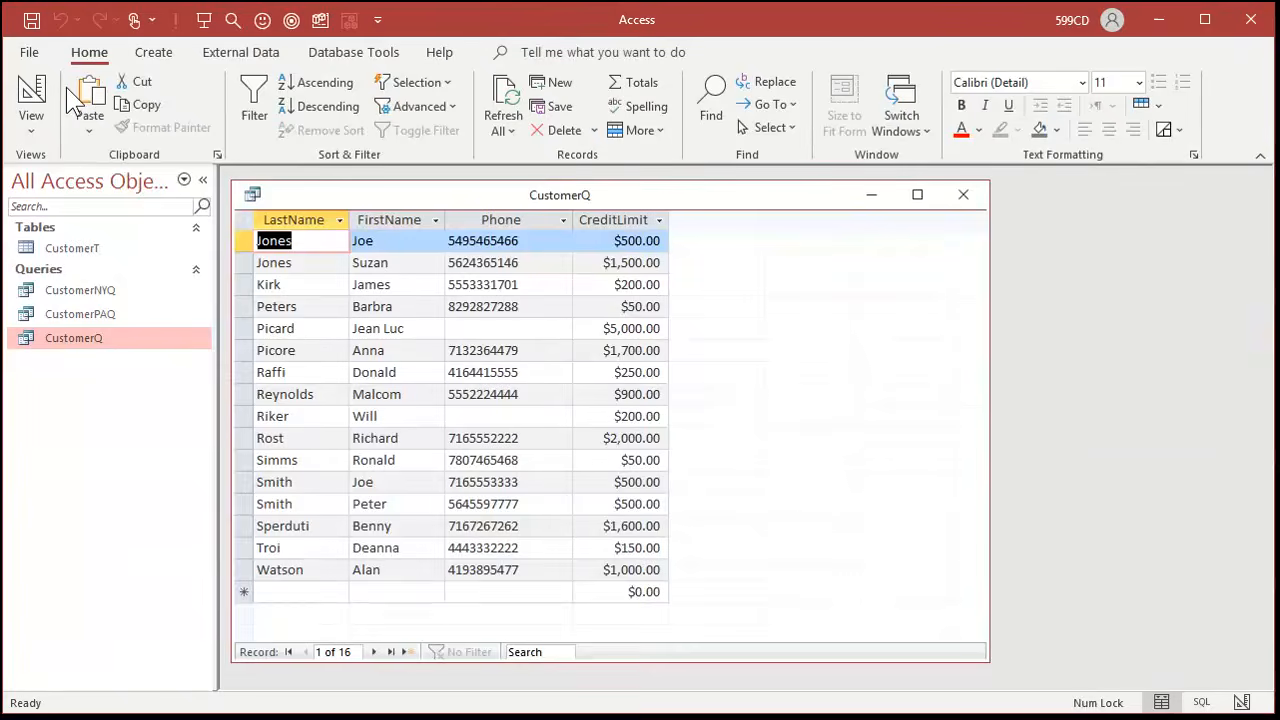
click(30, 95)
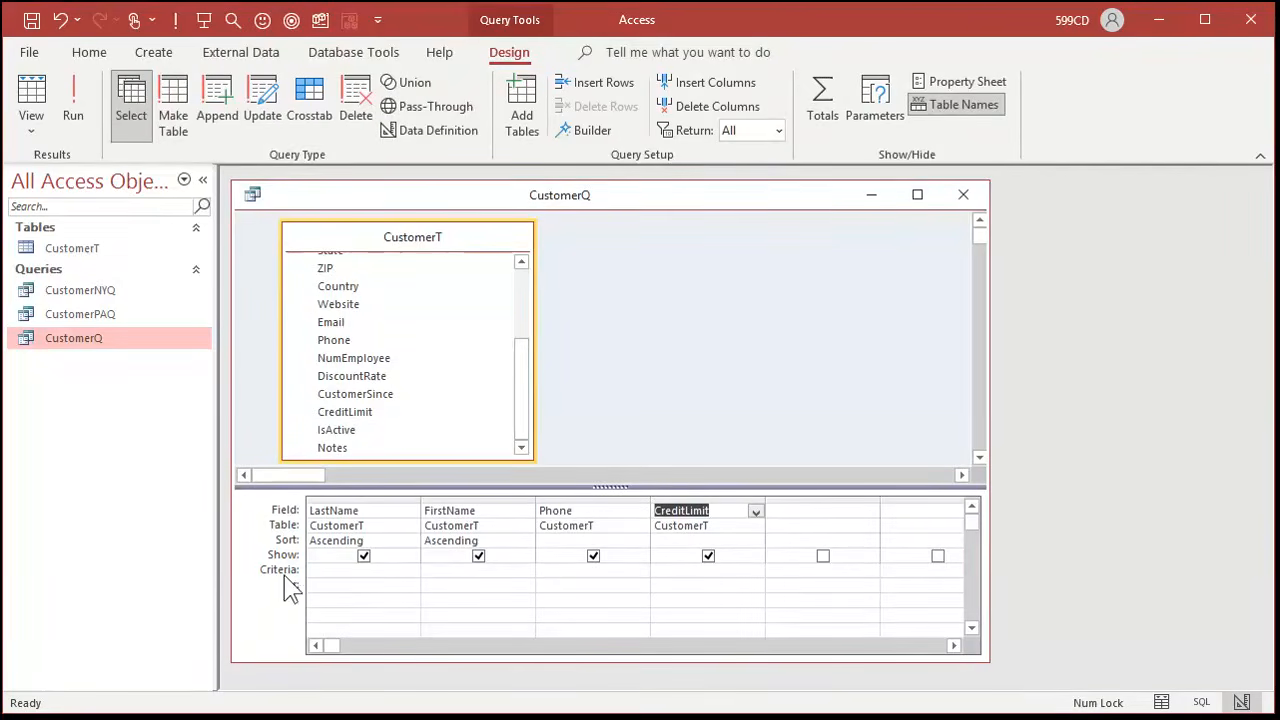
Limit CustomerQ to records with a CreditLimit of <1000, run the query, and return to Design view.
click(663, 569)
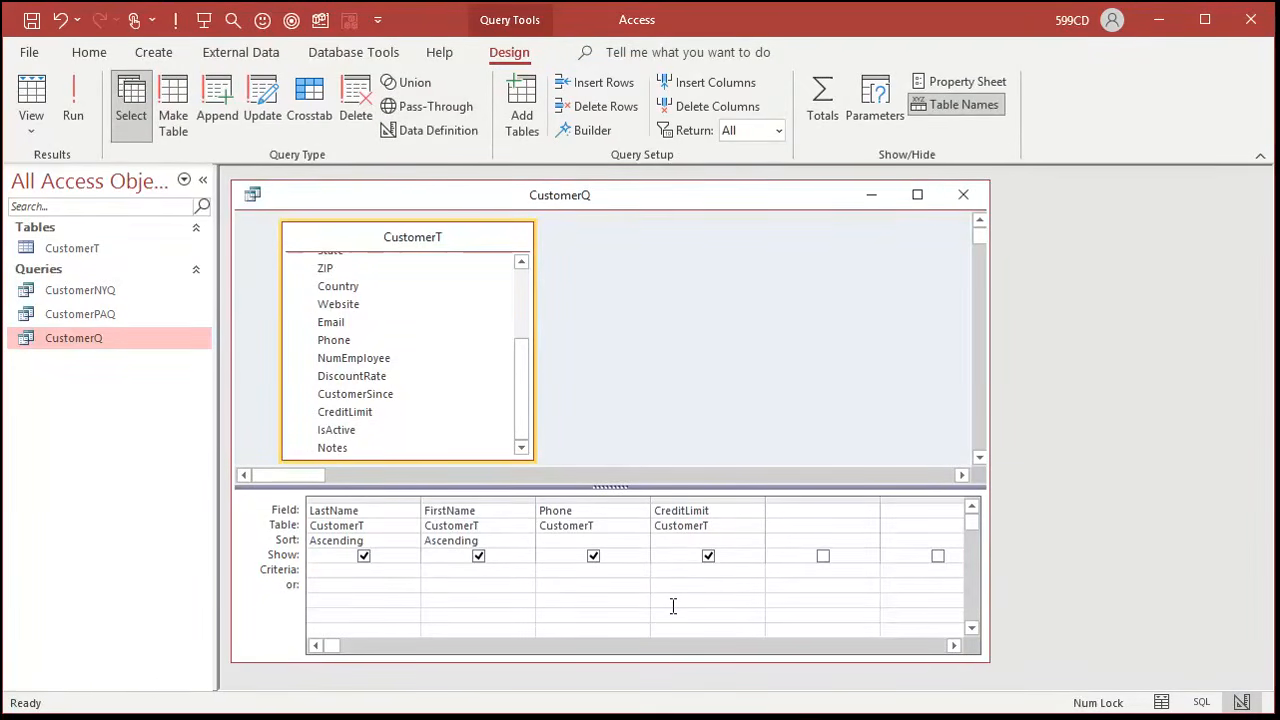
text(<1000)
click(76, 95)
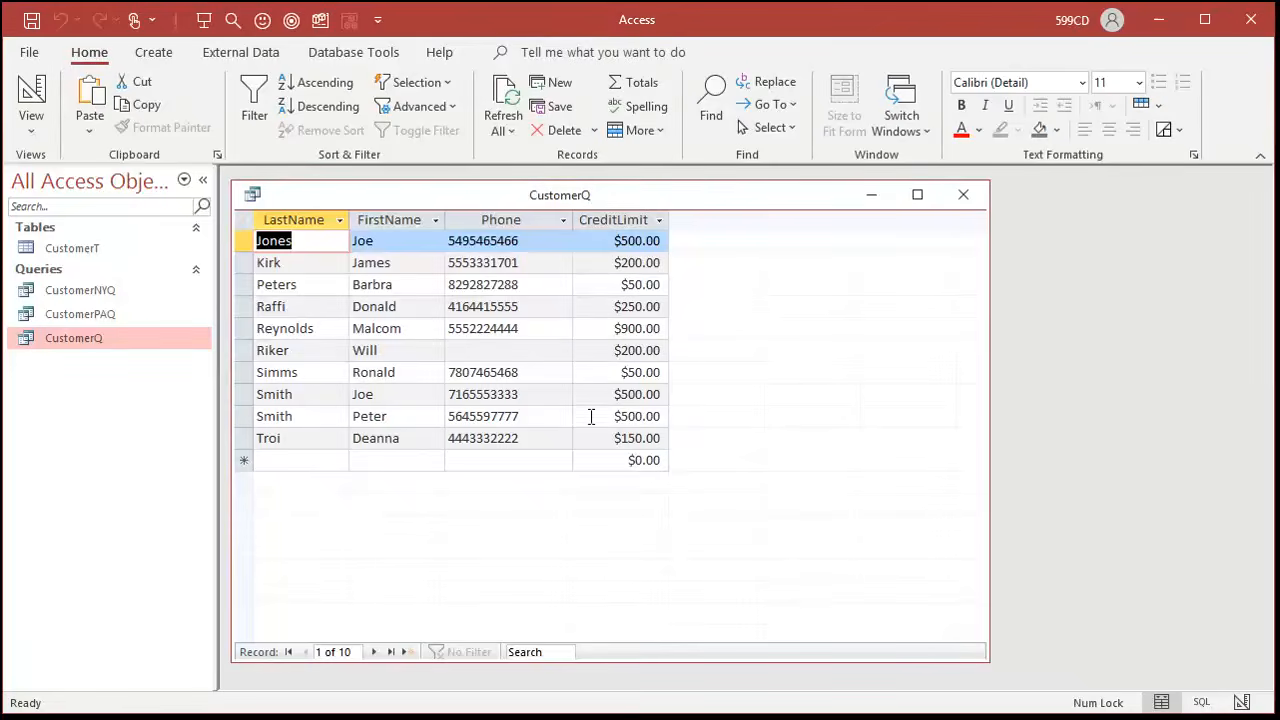
click(35, 95)
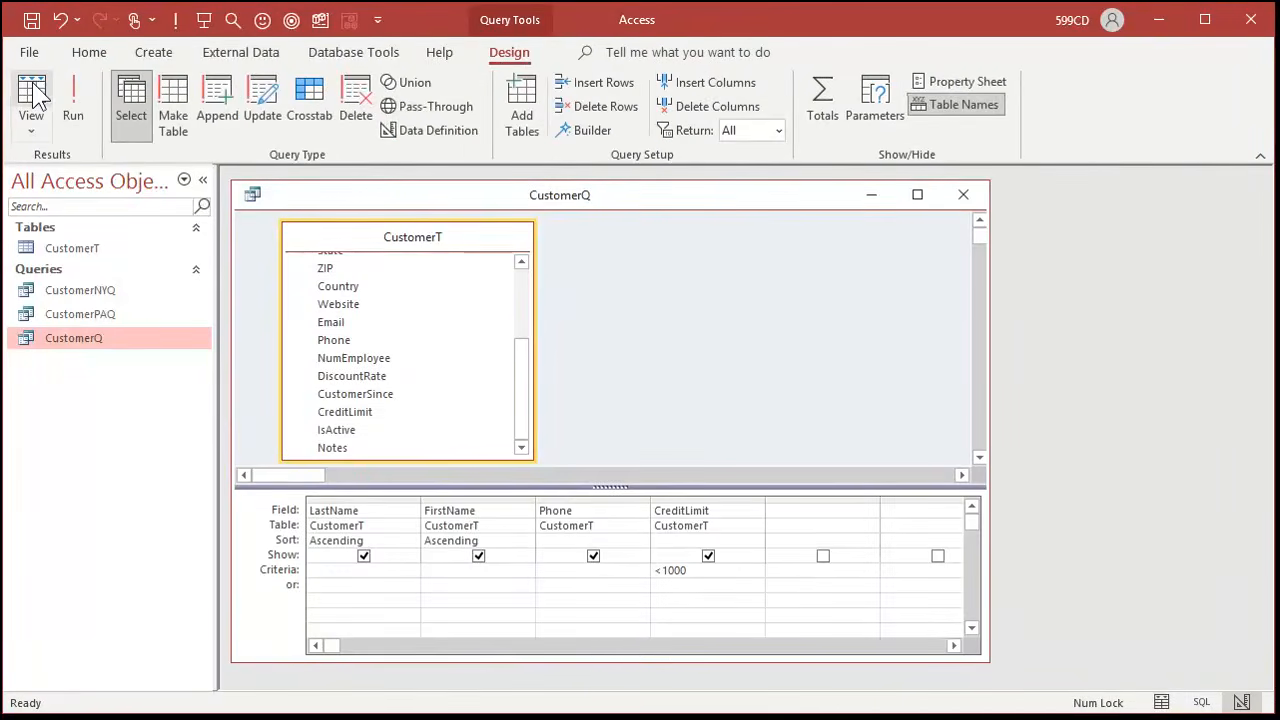
Hide the CreditLimit column from the CustomerQ output while keeping its criterion, run the query, and return to Design view.
click(708, 556)
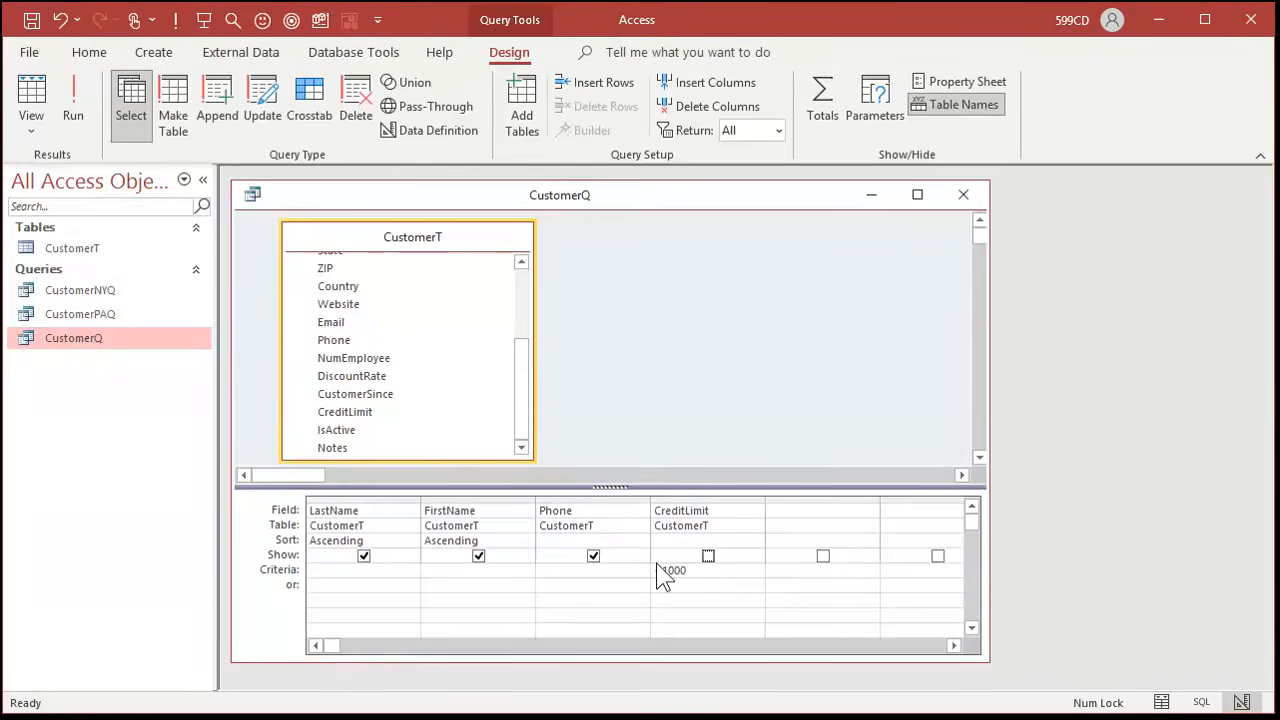
click(73, 110)
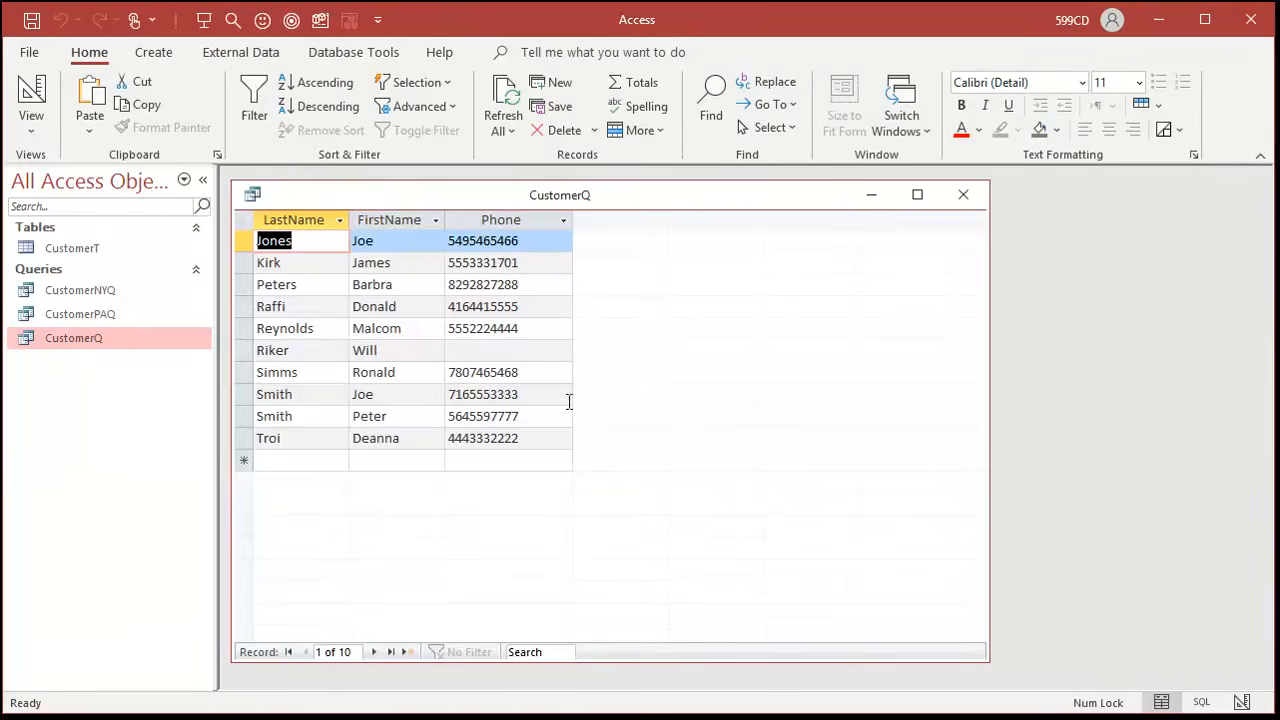
click(32, 92)
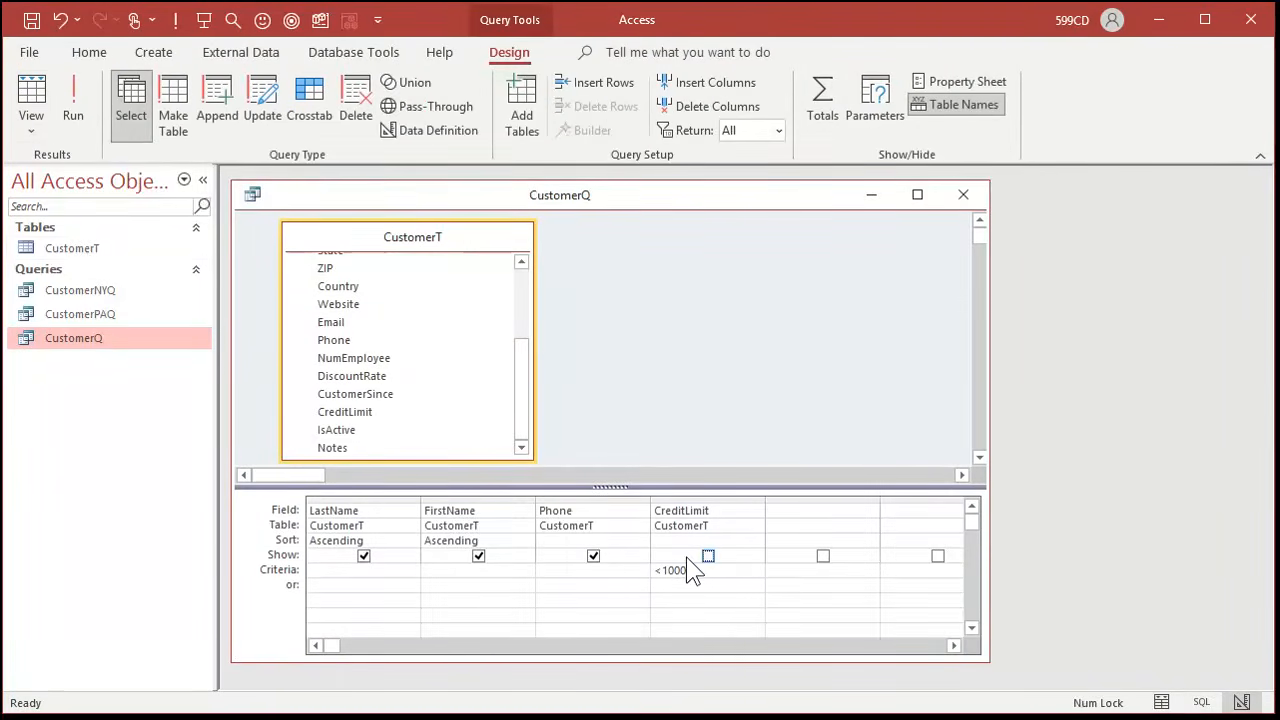